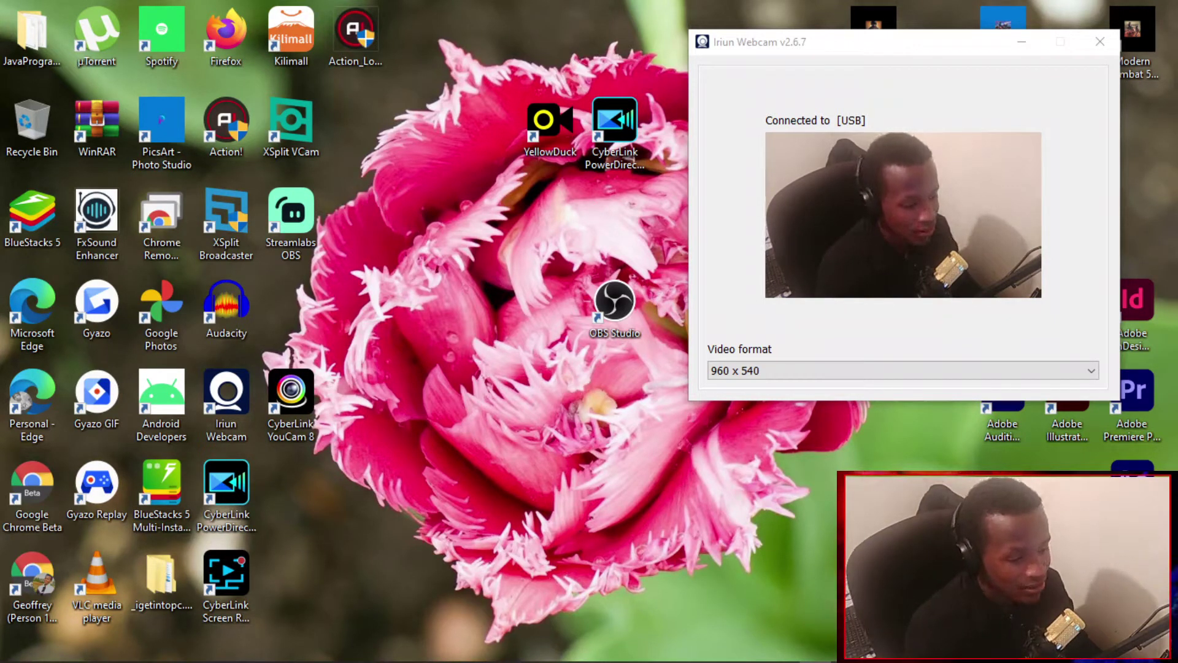
# Switch to Google Chrome and maximize its window.
pyautogui.moveTo(342, 652)
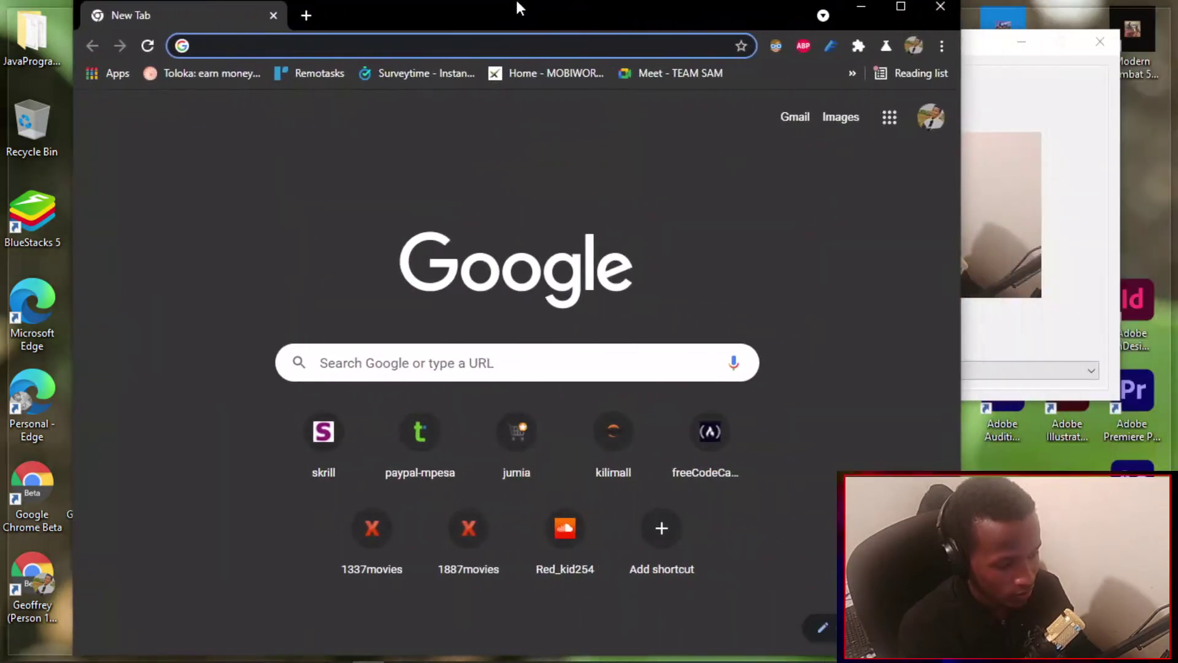
pyautogui.moveTo(520, 8); pyautogui.dragTo(515, 7)
pyautogui.doubleClick(514, 8)
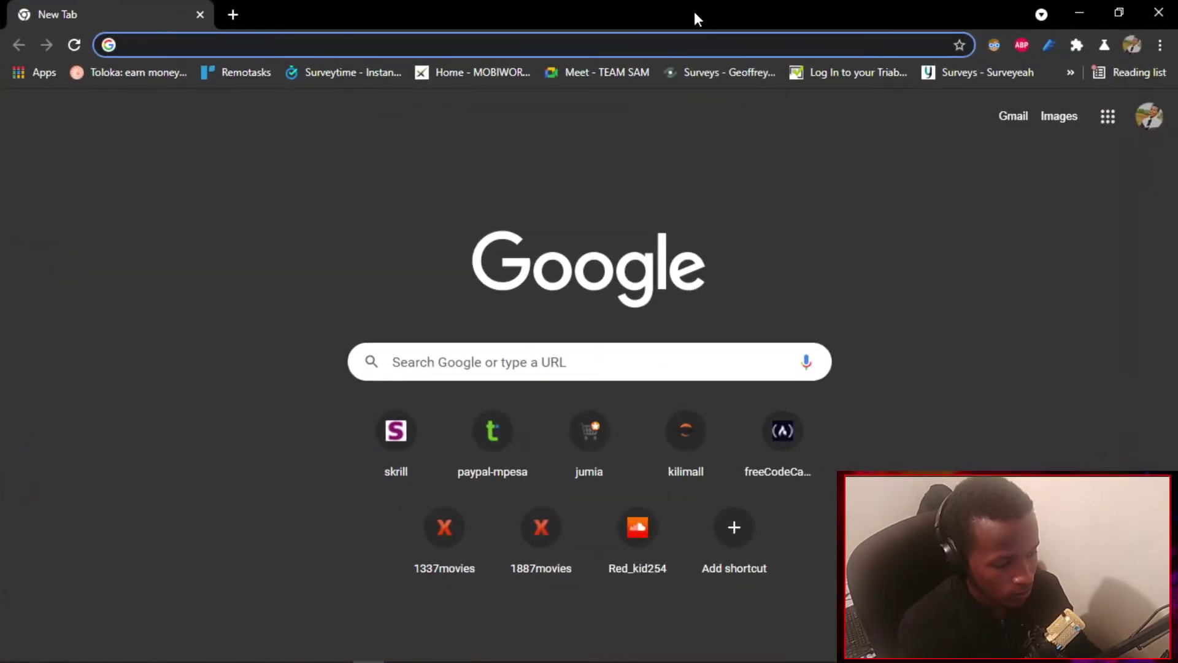
# Go to canva.com and dismiss the limited-time Canva Pro offer.
pyautogui.click(580, 48)
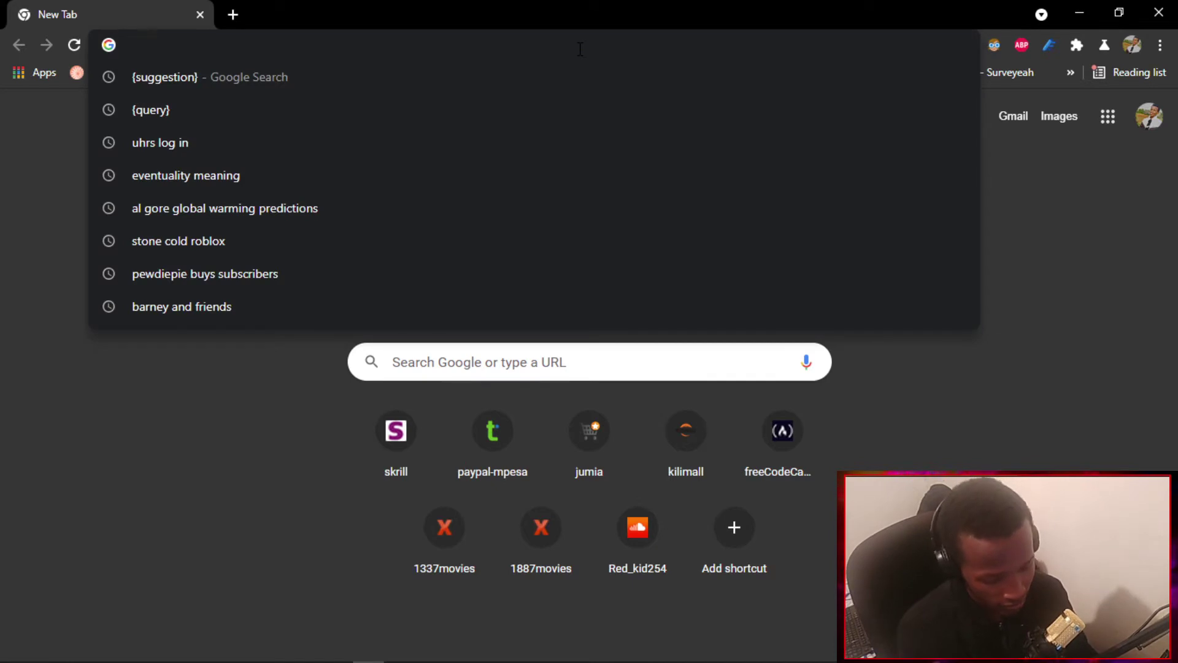
pyautogui.write('CAN')
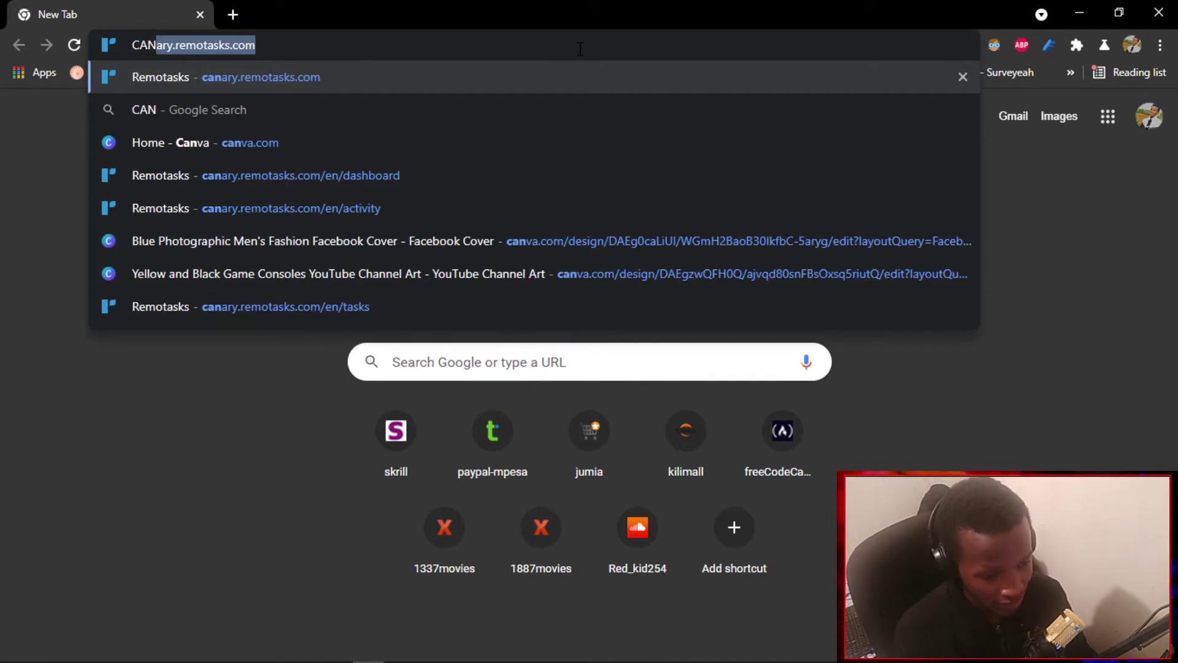
pyautogui.write('B')
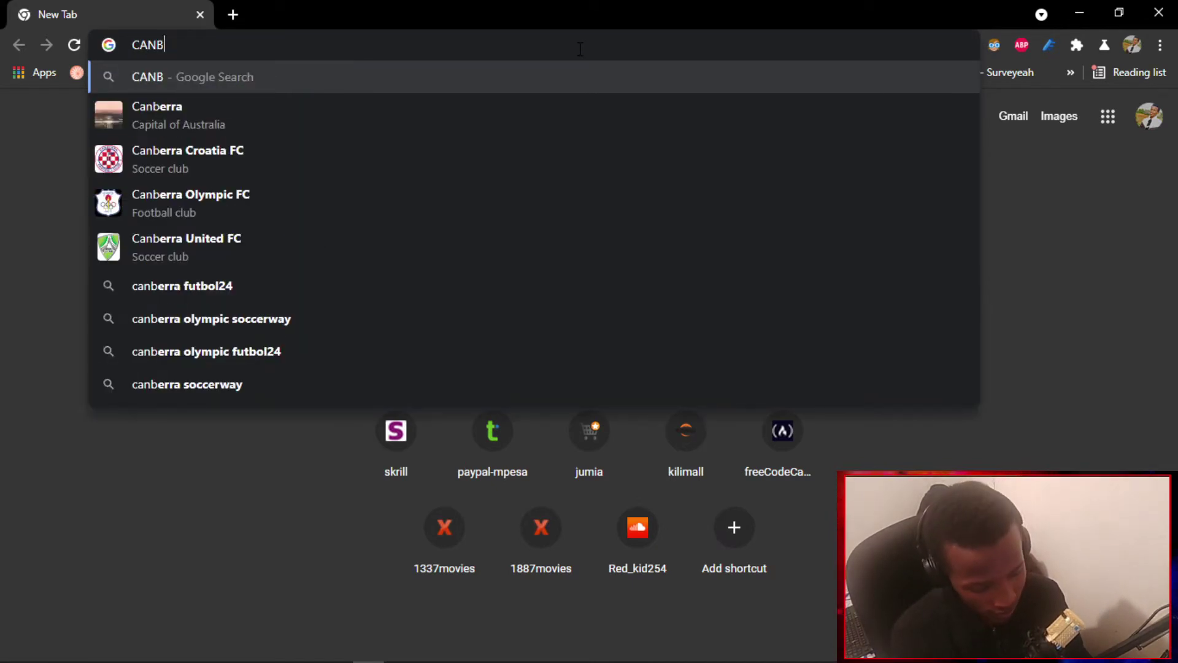
pyautogui.press('BackSpace')
pyautogui.write('VA')
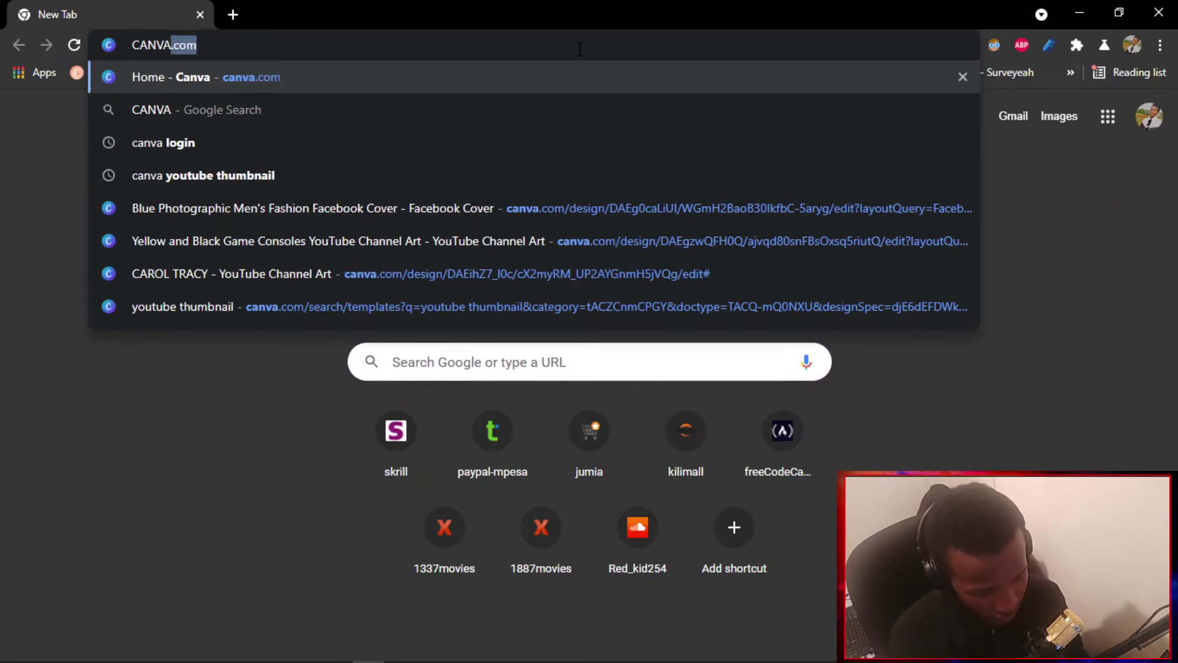
pyautogui.write('.CPM')
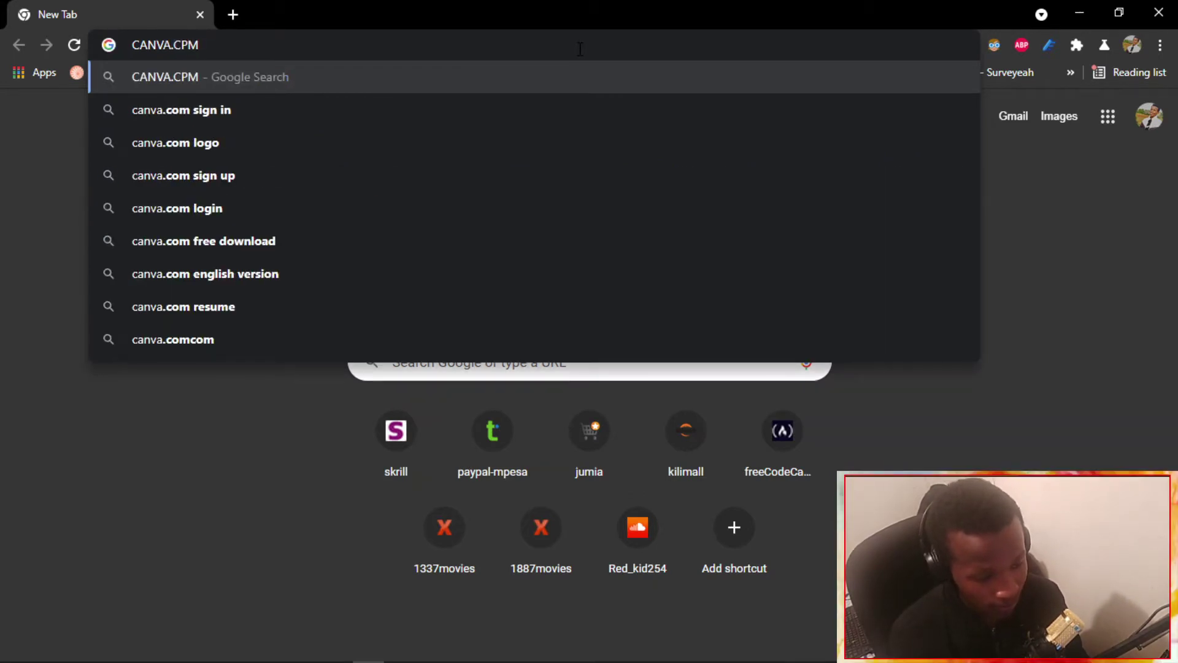
pyautogui.press('BackSpace')
pyautogui.press('BackSpace')
pyautogui.write('OM')
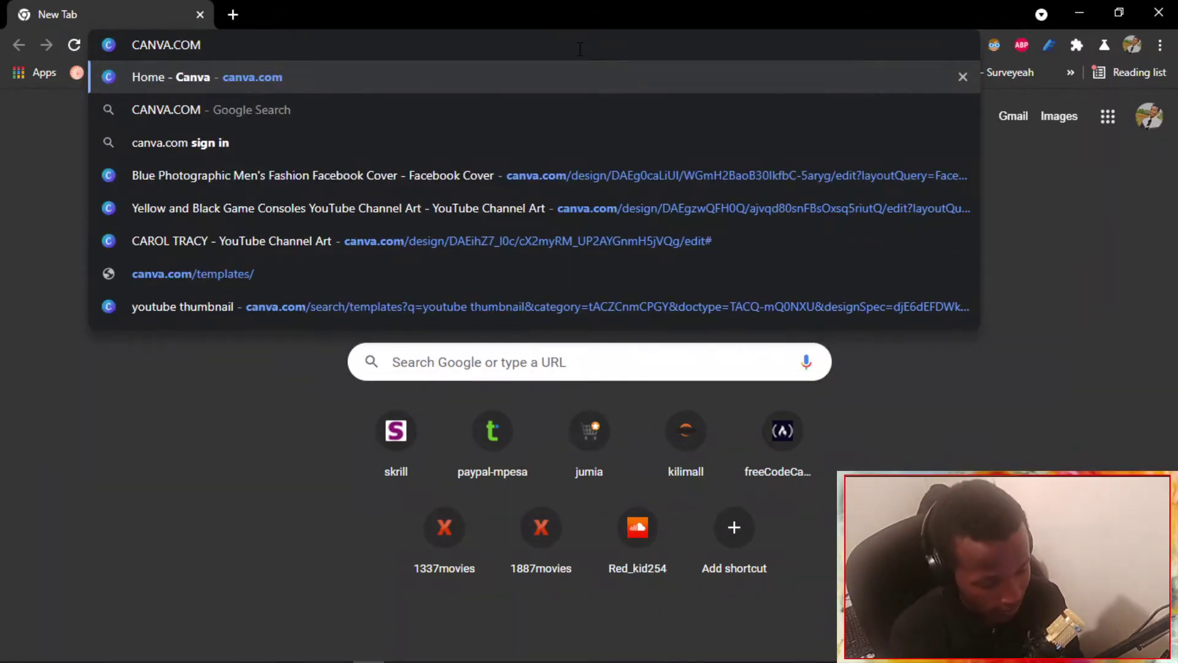
pyautogui.press('Return')
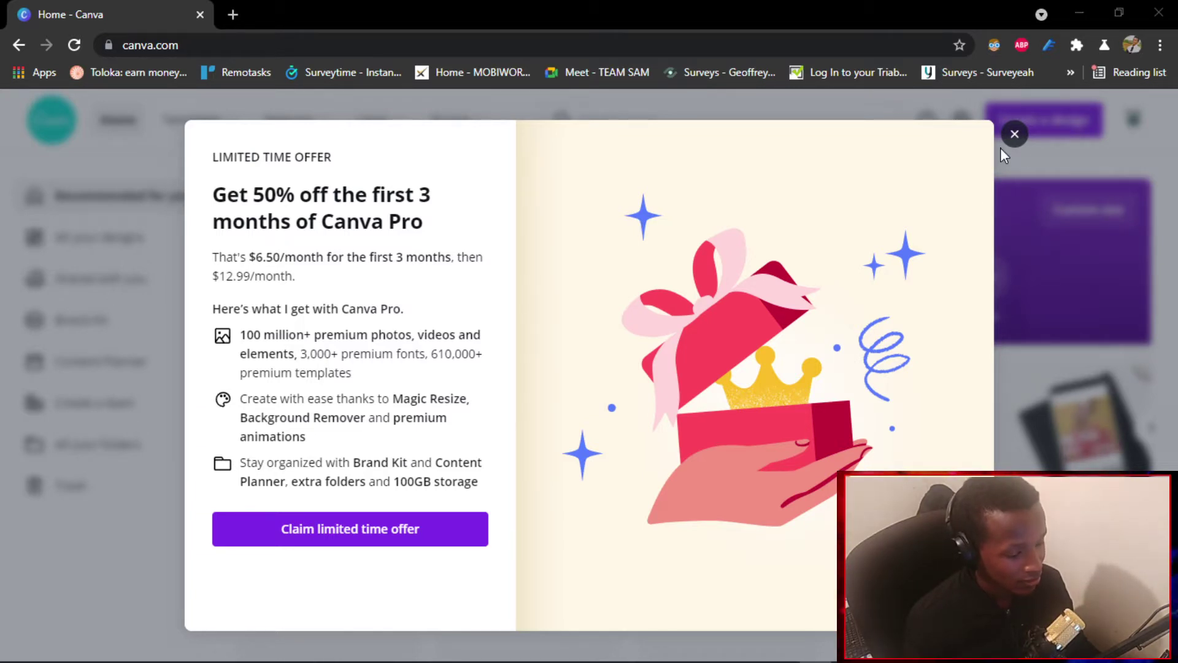
pyautogui.click(1014, 135)
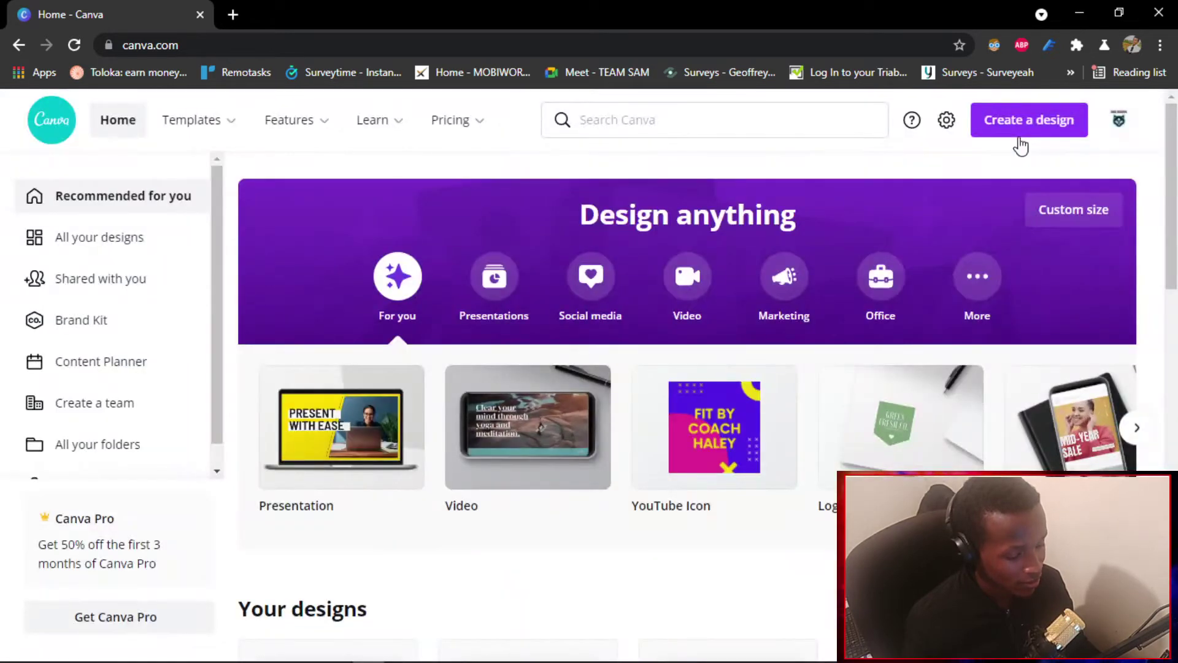
pyautogui.click(1020, 134)
pyautogui.click(599, 162)
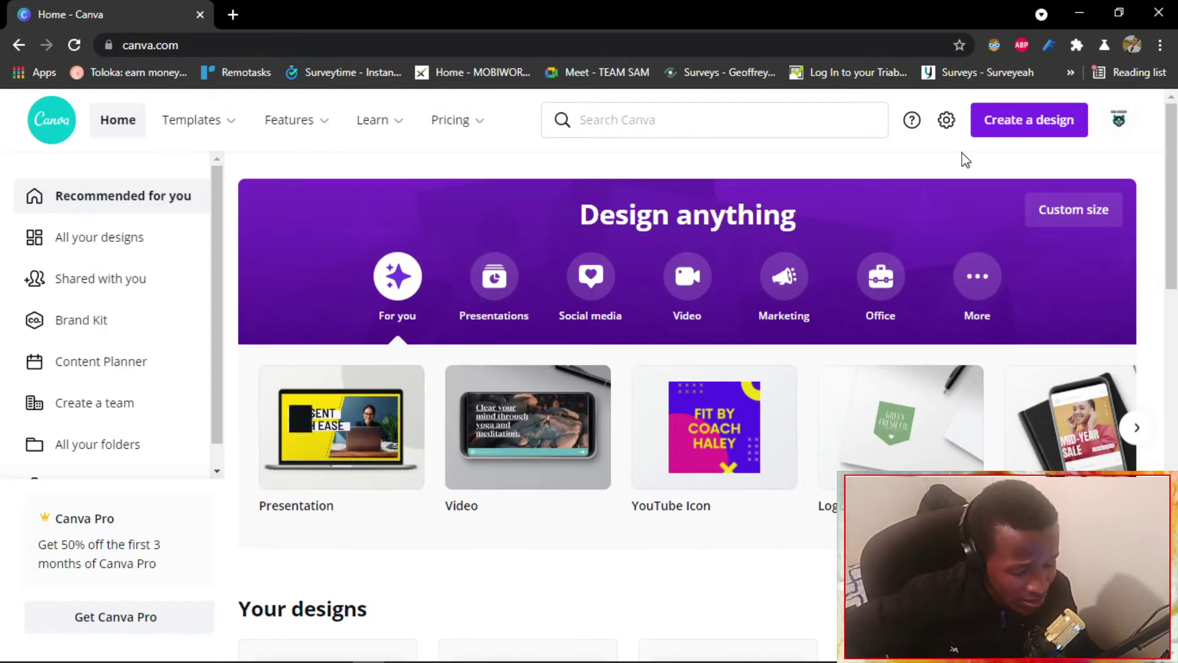
# Look through all existing designs, opening the Blue Photographic Men's Fashion Facebook Cover for a look.
pyautogui.click(97, 250)
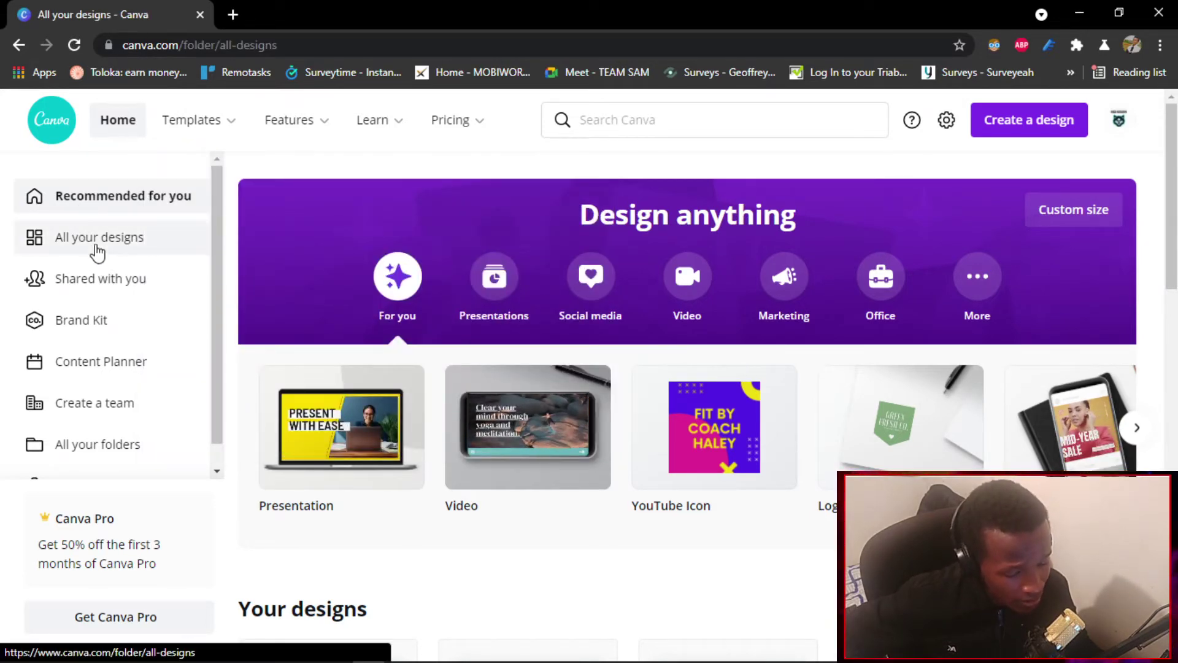
pyautogui.click(120, 283)
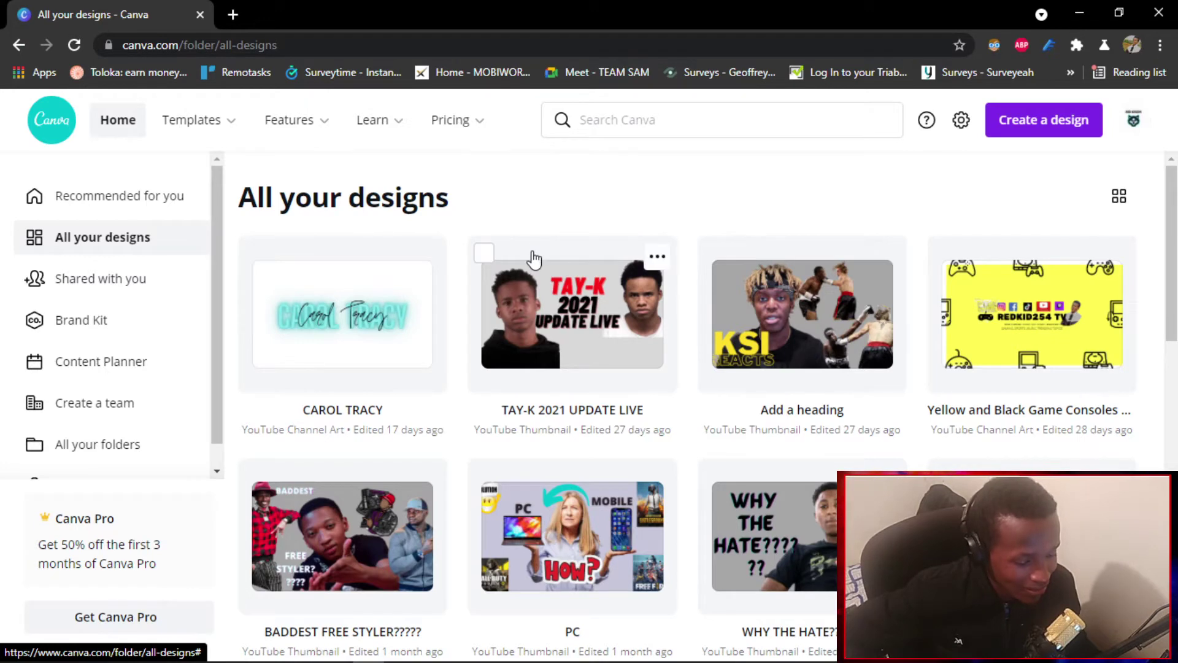
pyautogui.scroll(-4, 400, 325)
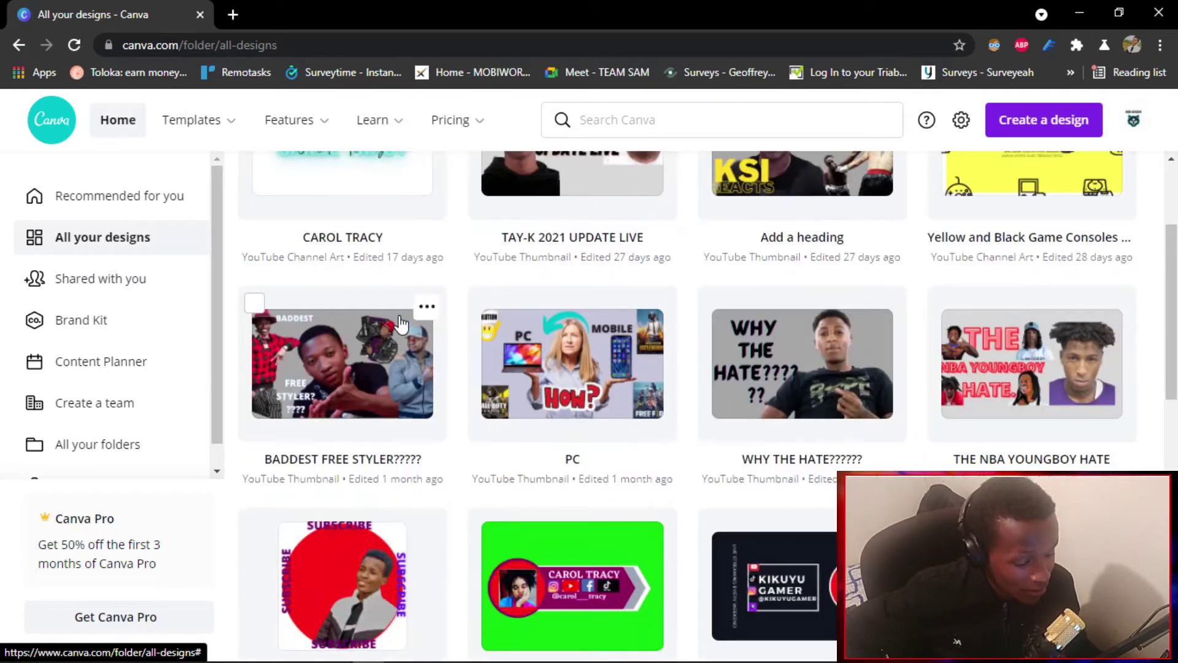
pyautogui.scroll(-2, 400, 320)
pyautogui.scroll(-2, 400, 310)
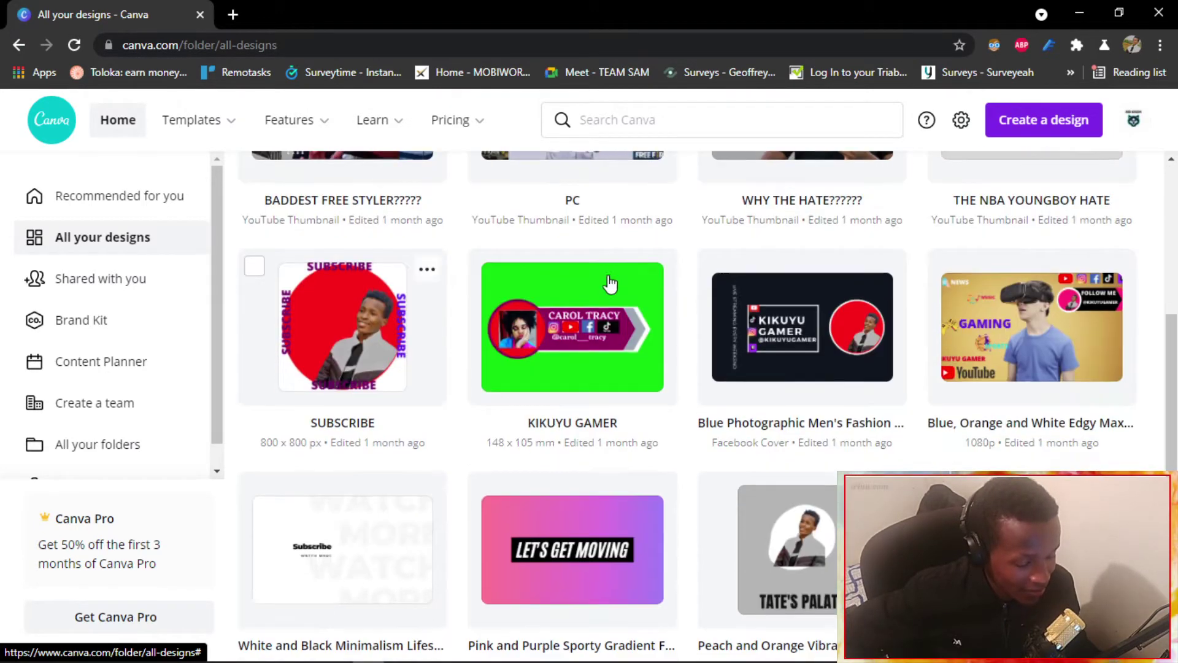
pyautogui.click(747, 296)
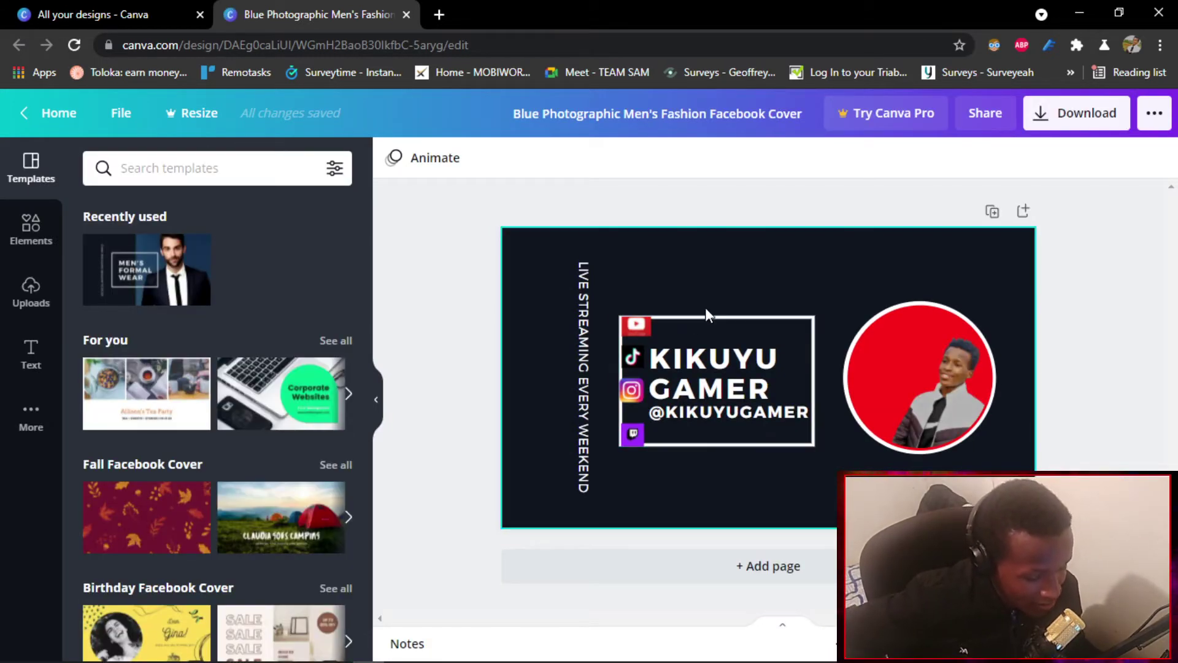
pyautogui.click(103, 10)
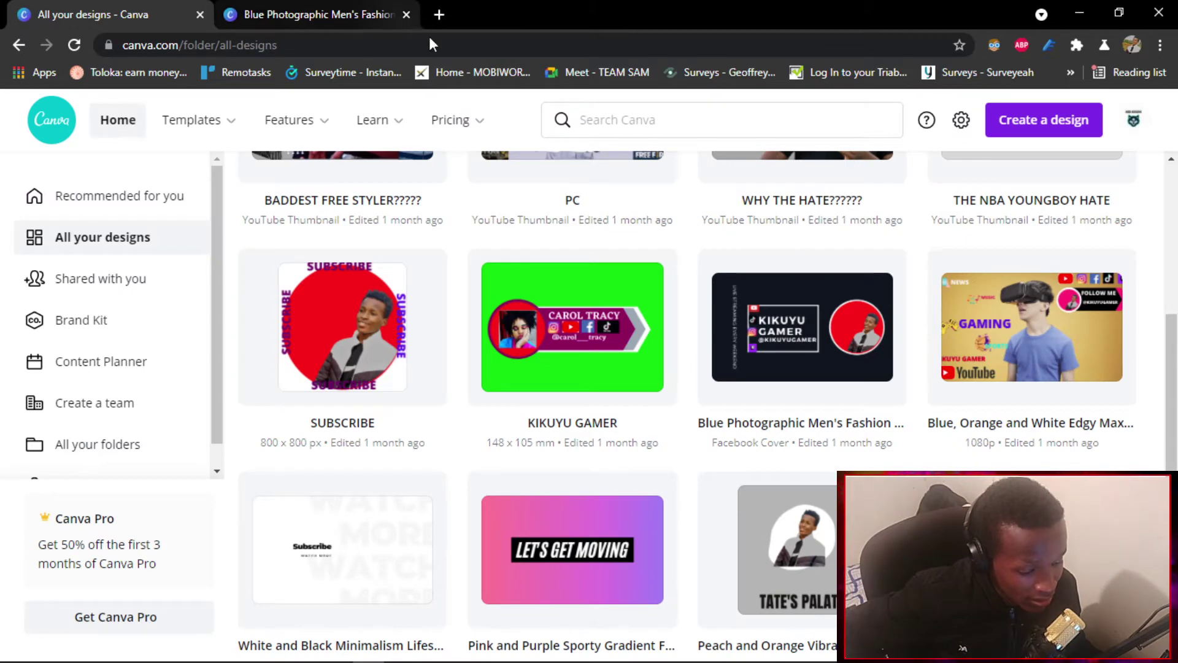
pyautogui.scroll(-7, 521, 190)
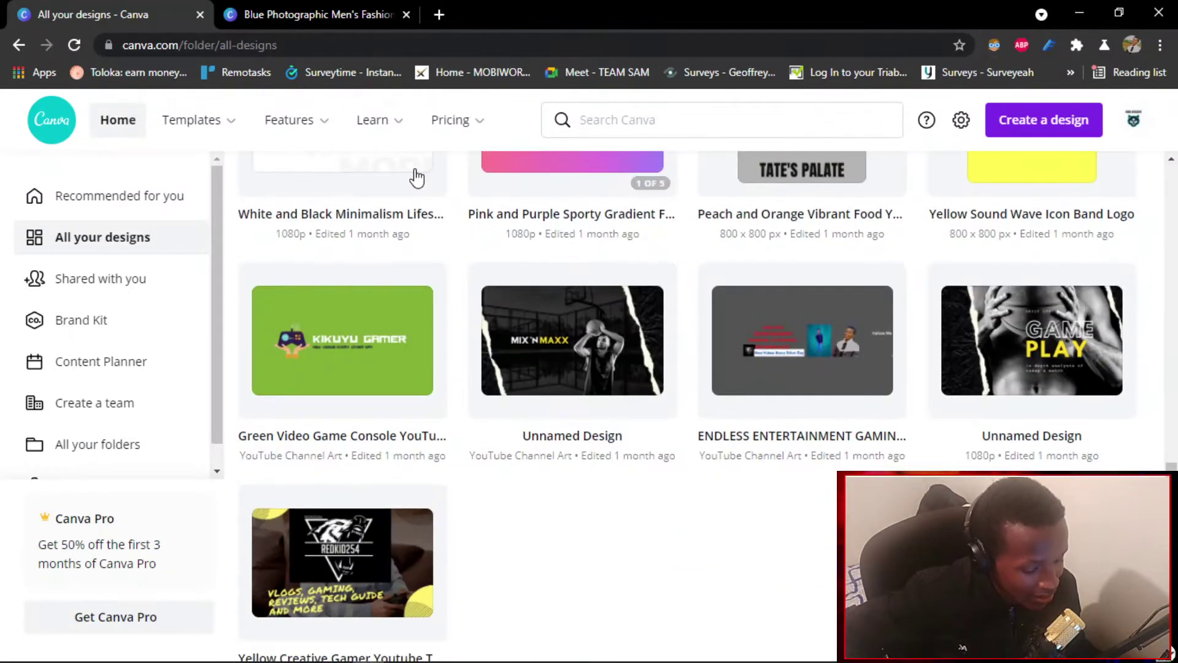
pyautogui.scroll(10, 485, 258)
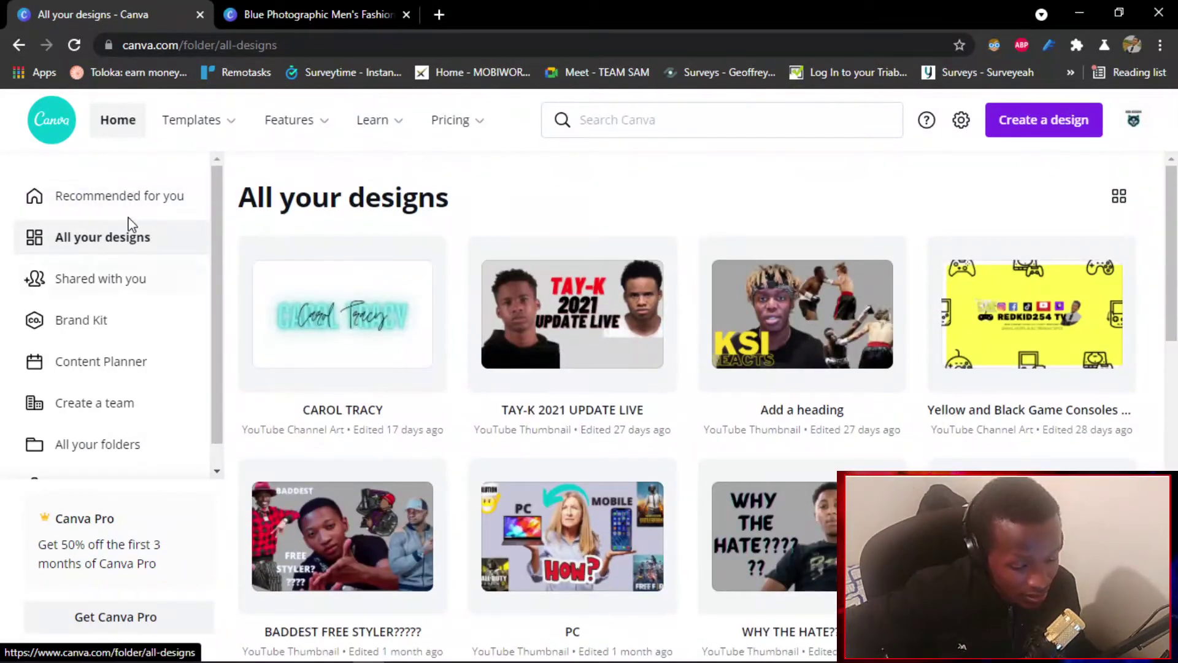
# From the Canva home page, search for YOUTUBE, choose the YouTube Channel Art templates and close the Facebook cover design.
pyautogui.click(126, 209)
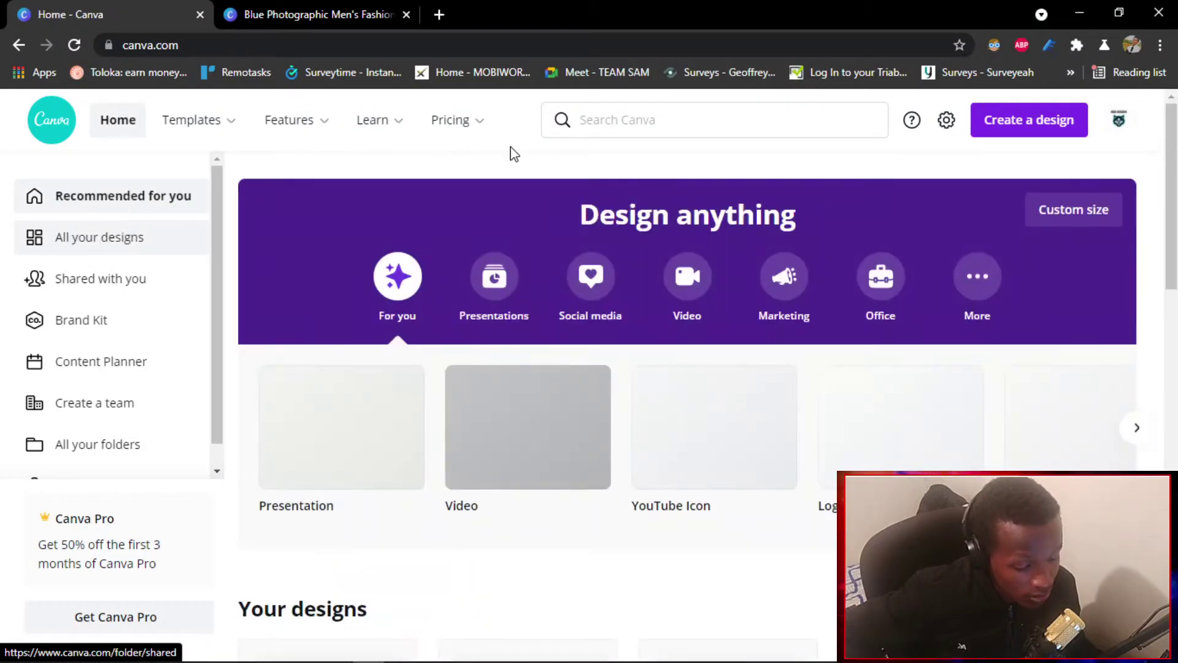
pyautogui.click(635, 120)
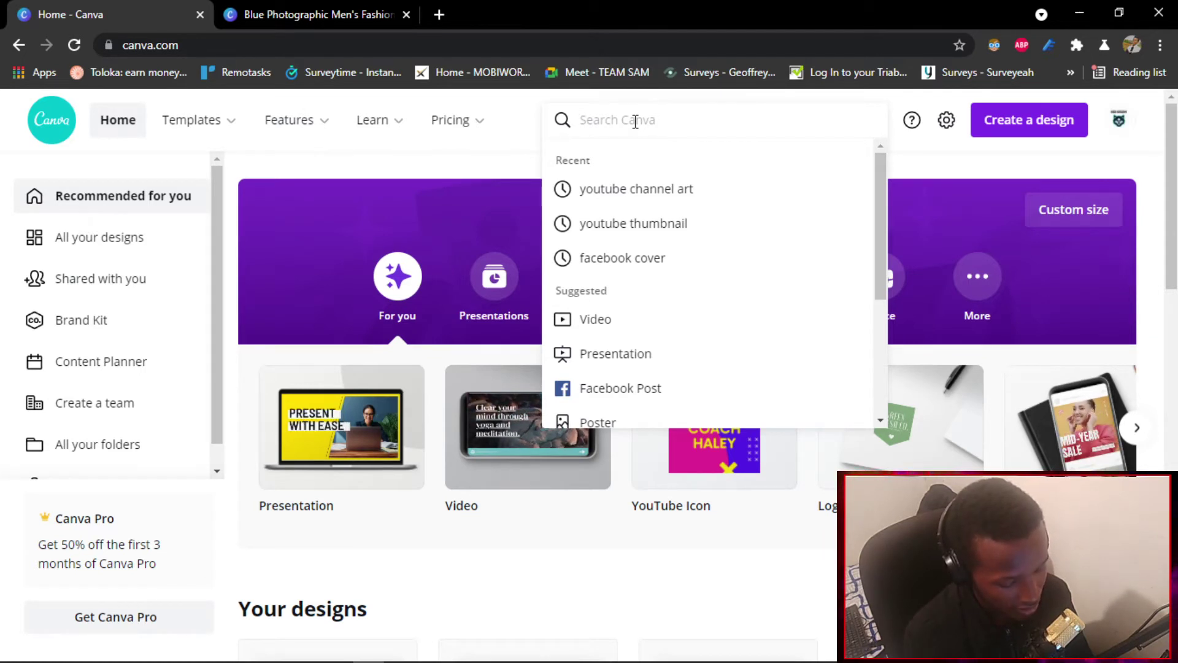
pyautogui.write('YOUTU')
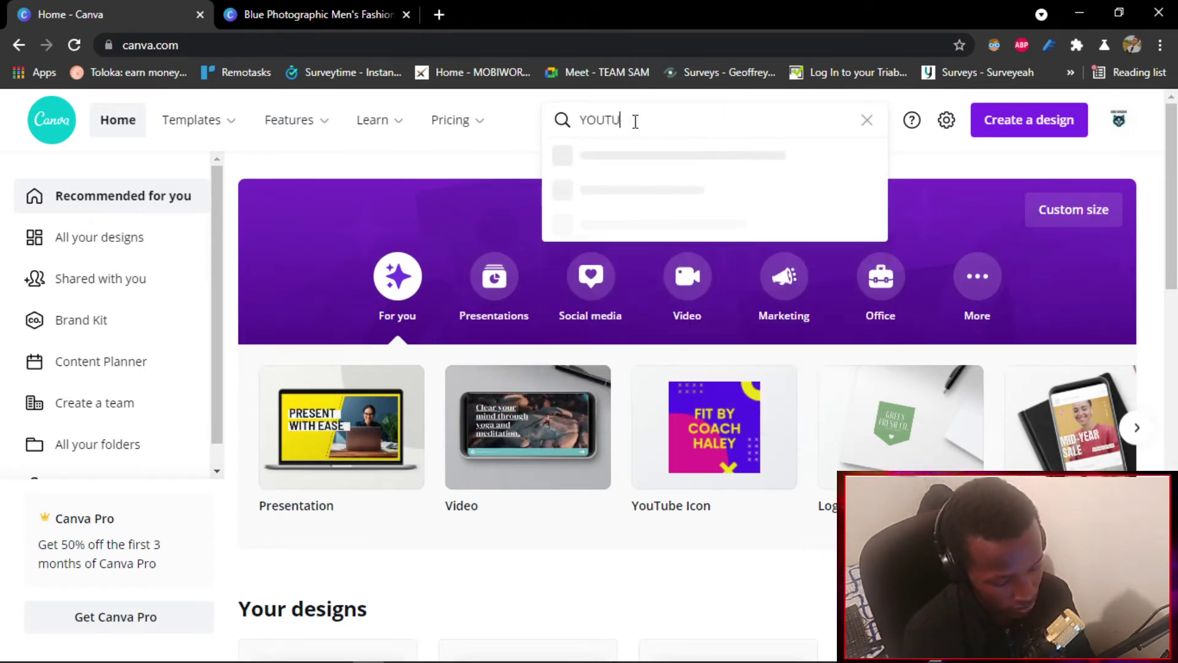
pyautogui.write('BE')
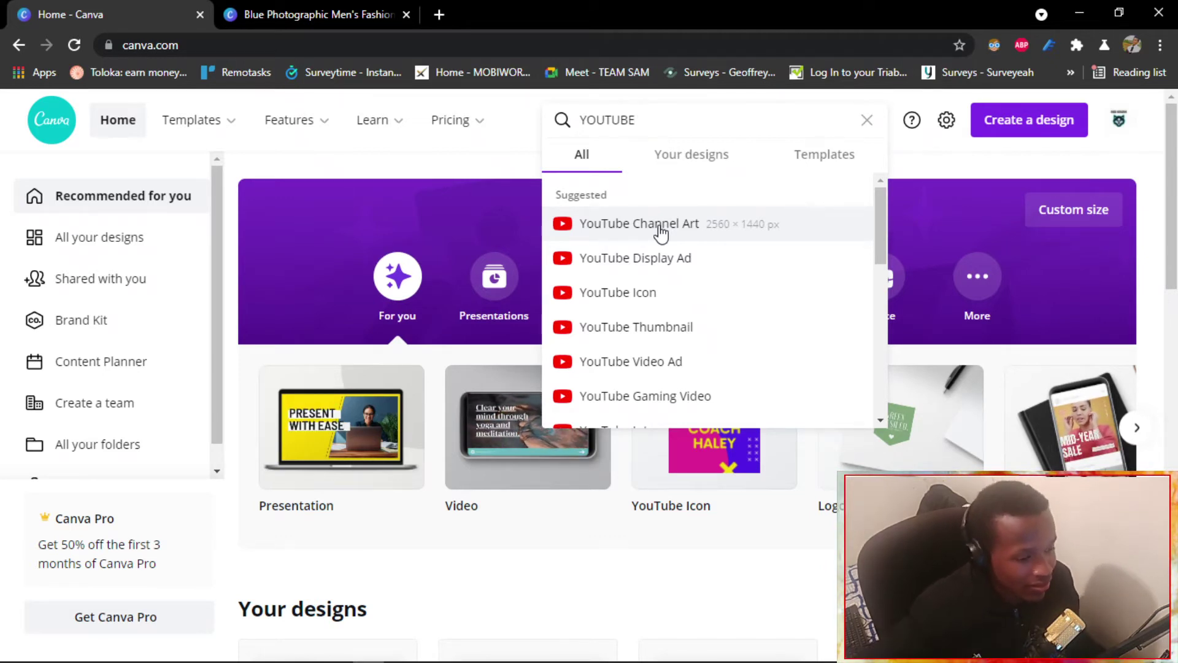
pyautogui.click(661, 232)
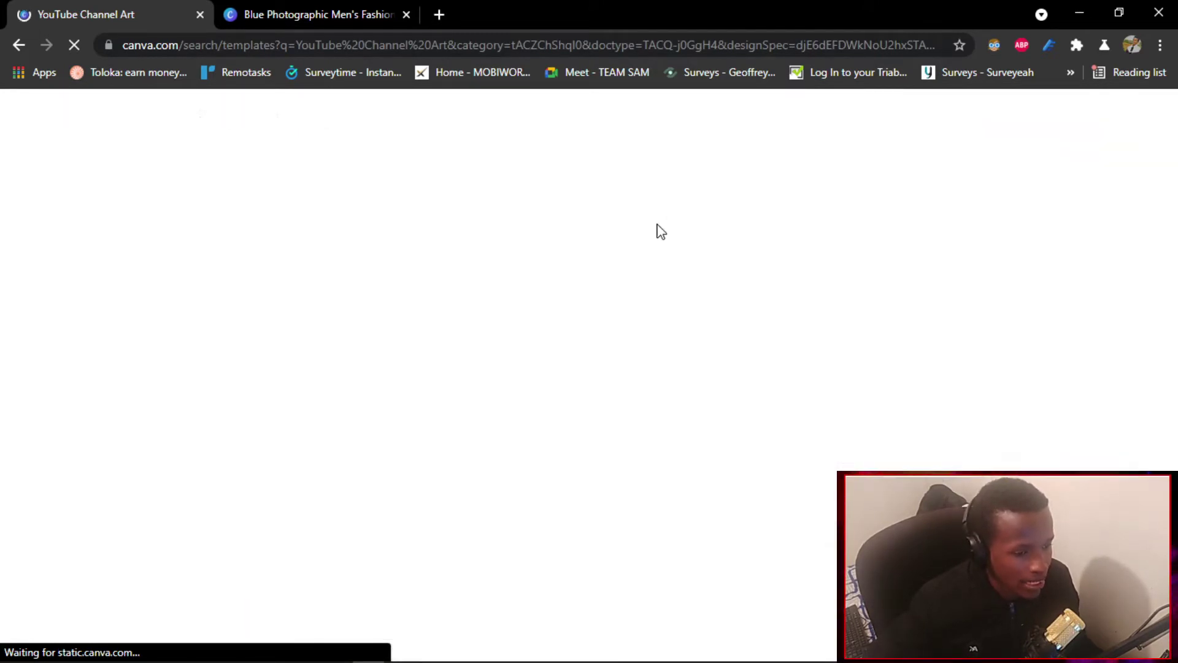
pyautogui.click(405, 13)
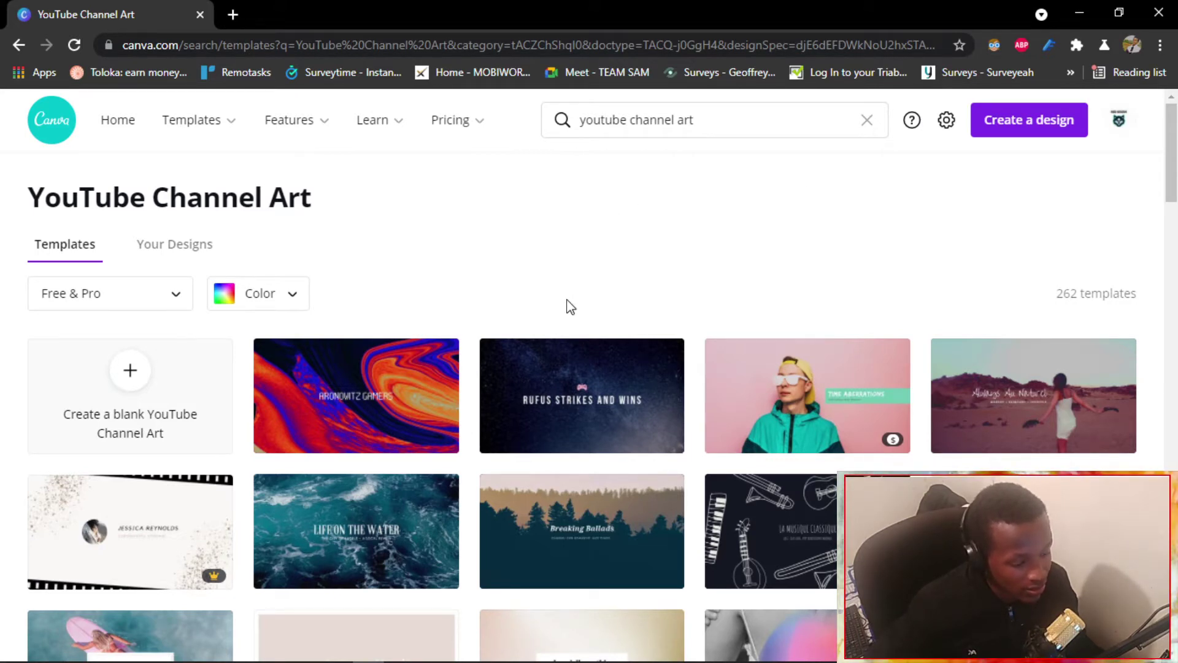
# Browse the channel art templates and start a design from the red and black STRIK3R SIX gamer template.
pyautogui.scroll(-3, 567, 303)
pyautogui.scroll(-5, 614, 288)
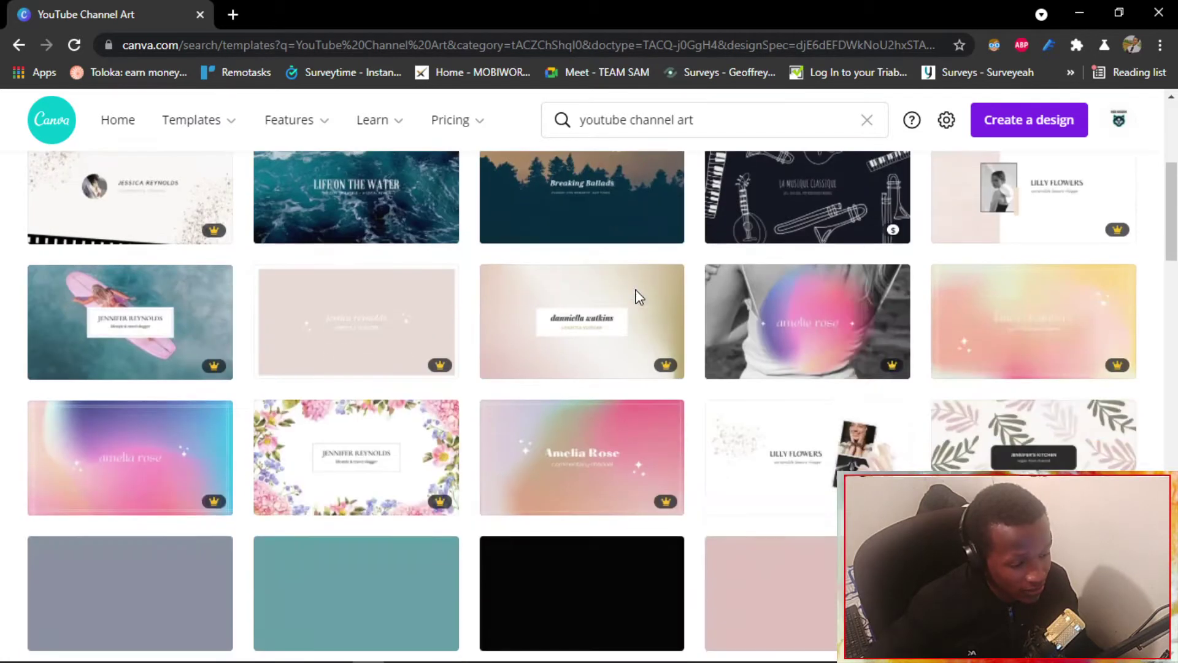
pyautogui.scroll(-10, 847, 248)
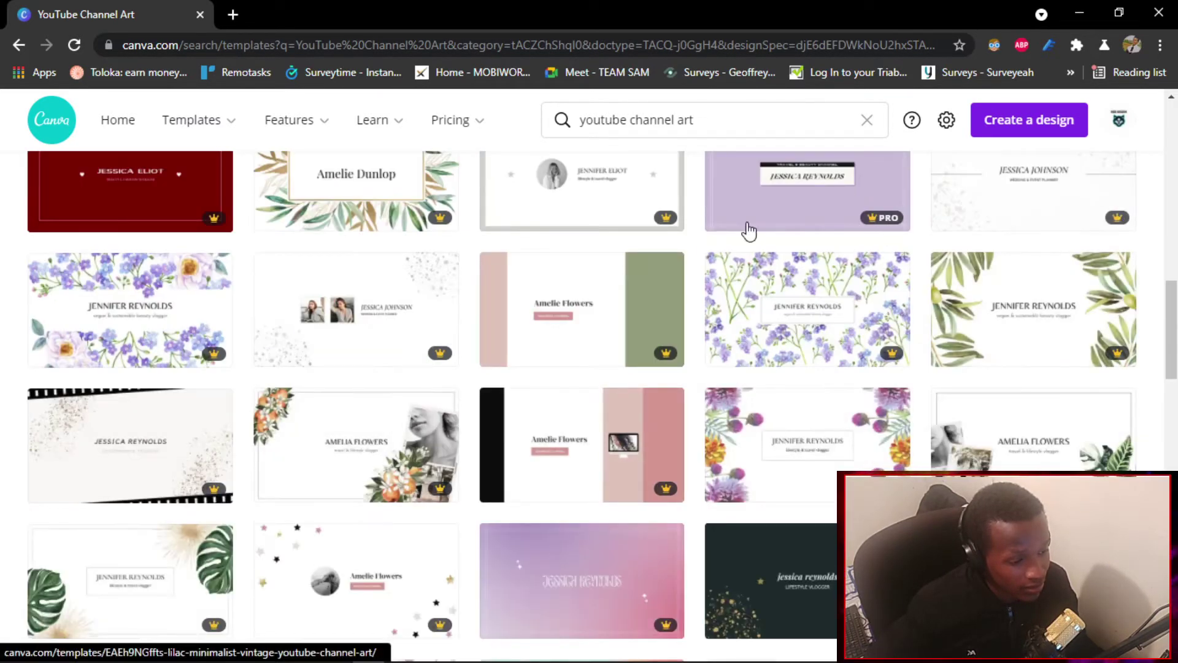
pyautogui.scroll(-4, 553, 239)
pyautogui.scroll(-8, 390, 230)
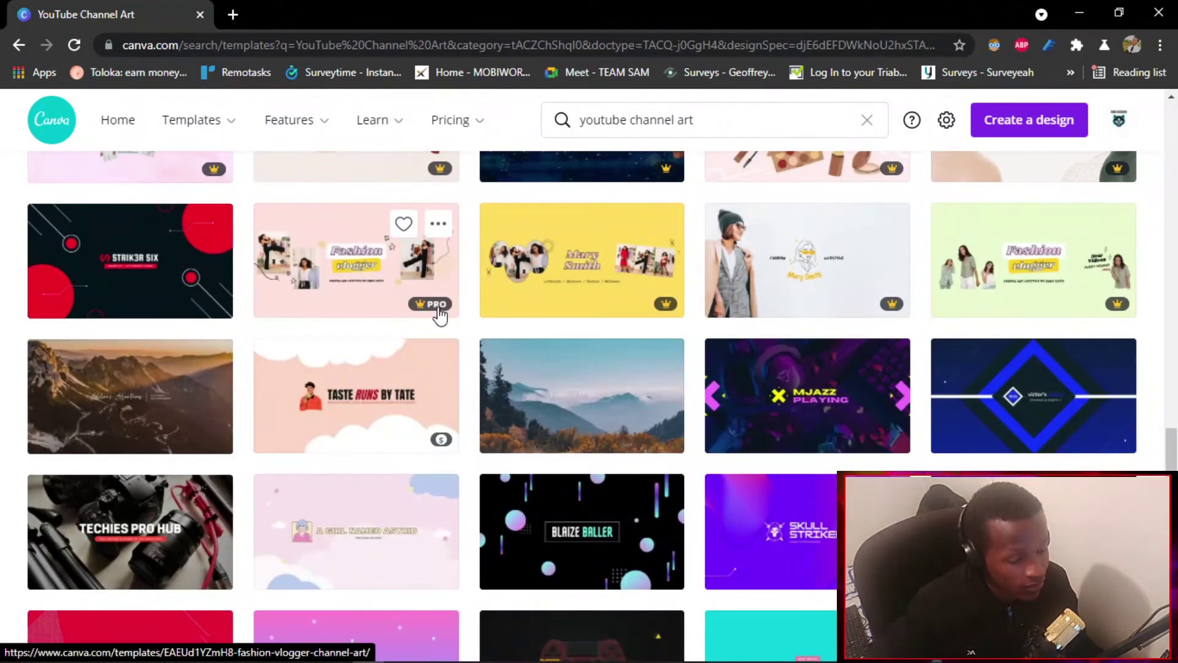
pyautogui.click(163, 286)
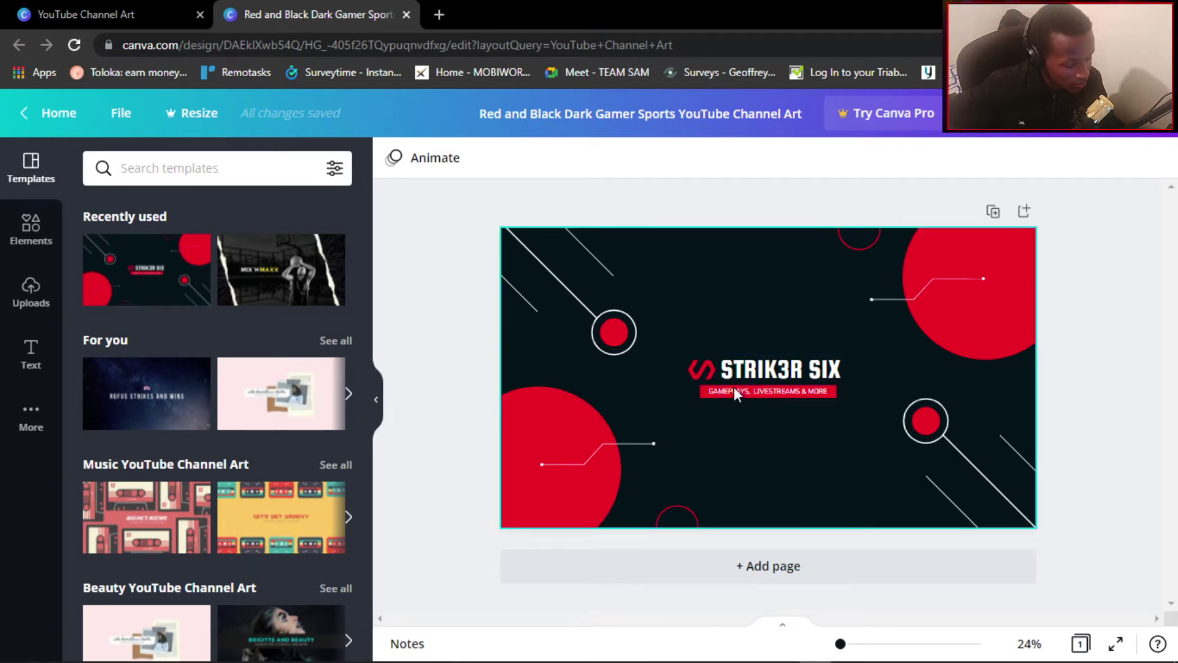
# Replace the STRIK3R SIX heading text with KIKUYU GAMER.
pyautogui.click(766, 374)
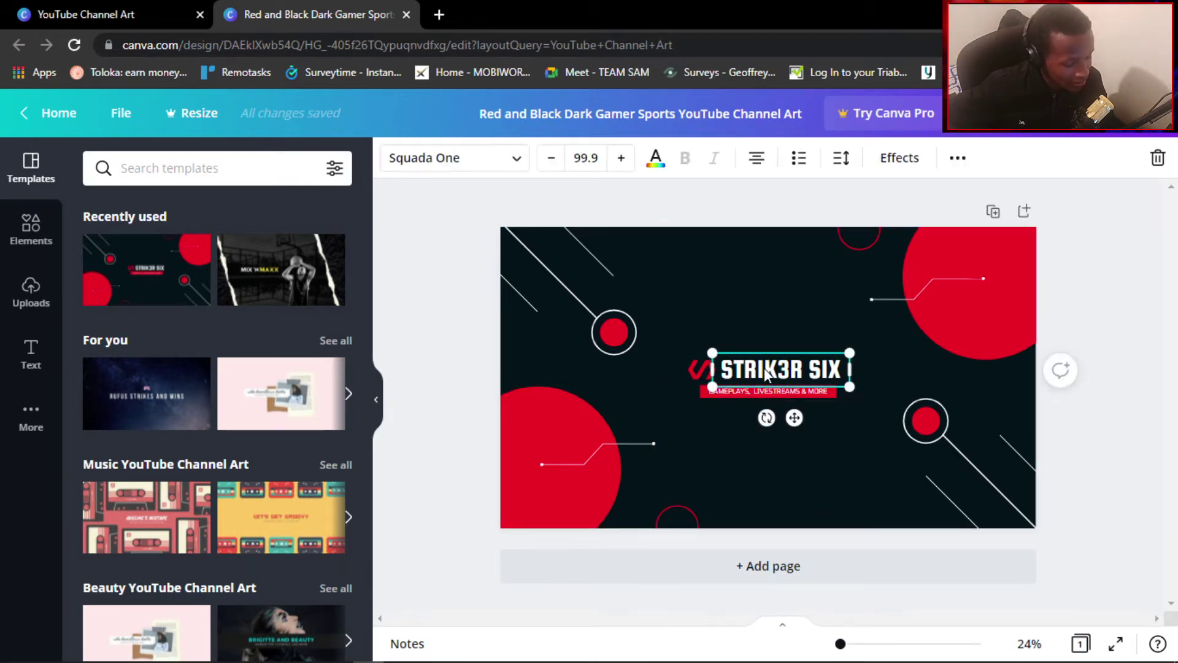
pyautogui.doubleClick(768, 369)
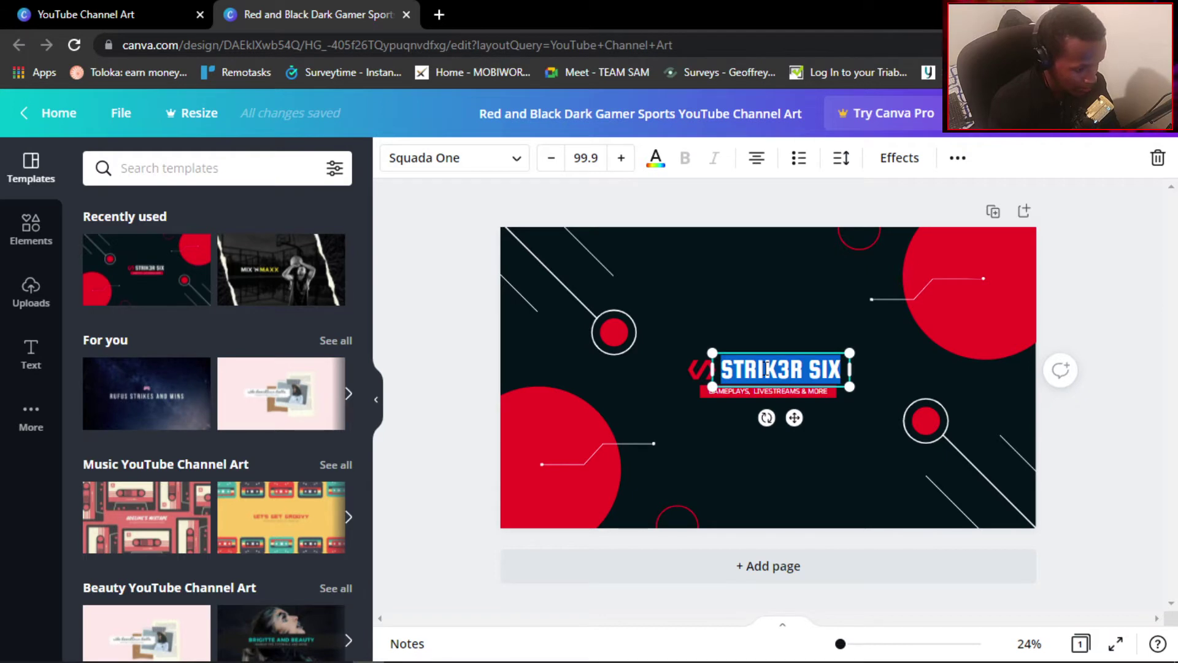
pyautogui.press('BackSpace')
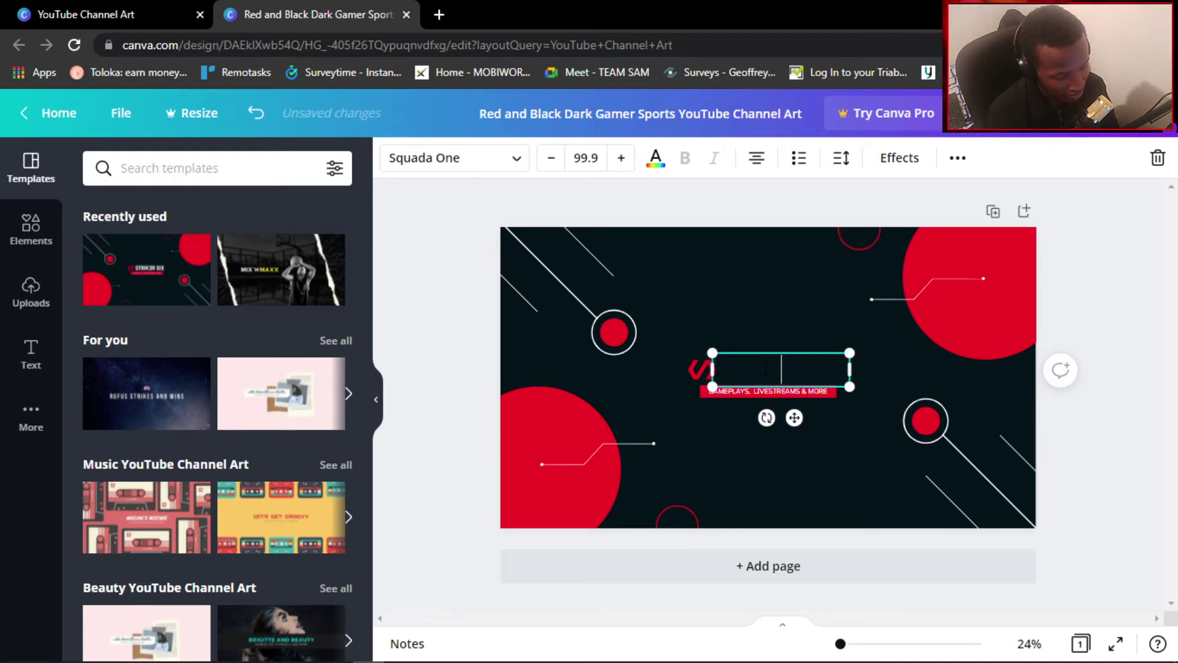
pyautogui.write('KIK')
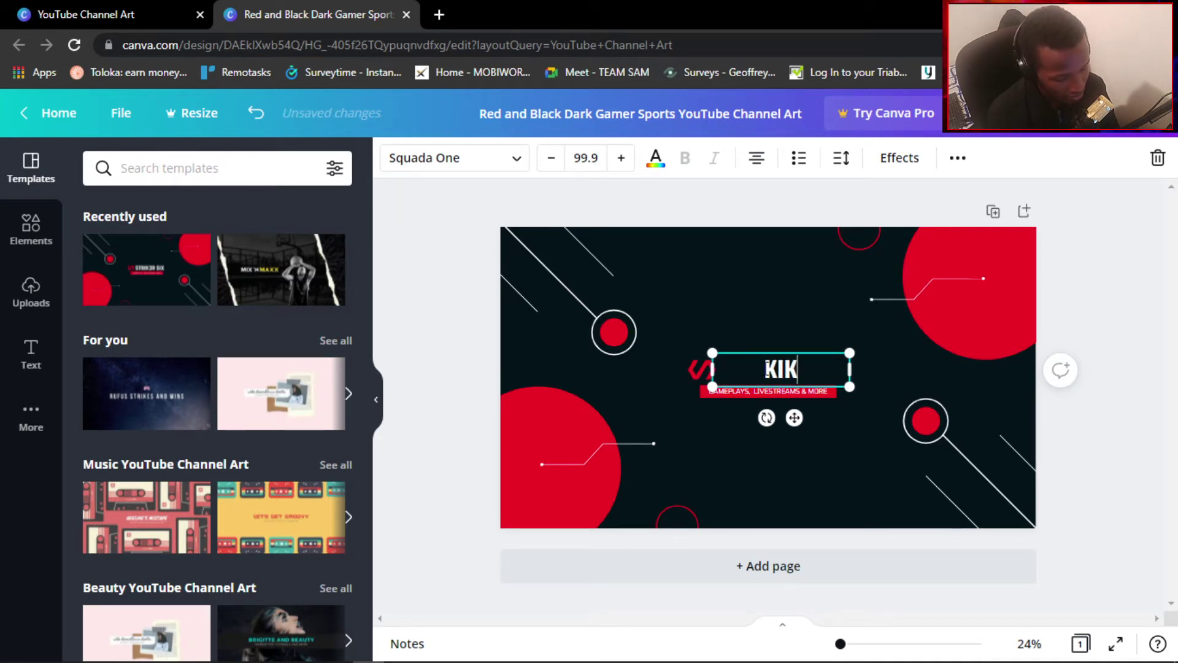
pyautogui.write('UYU G')
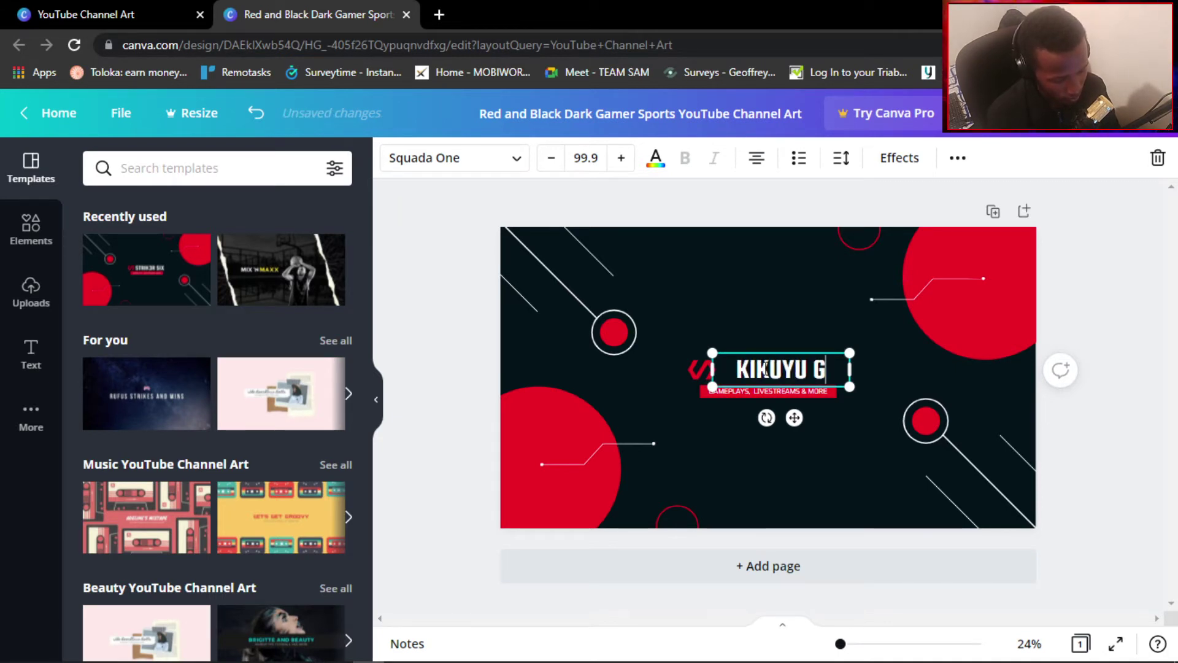
pyautogui.write('AMER')
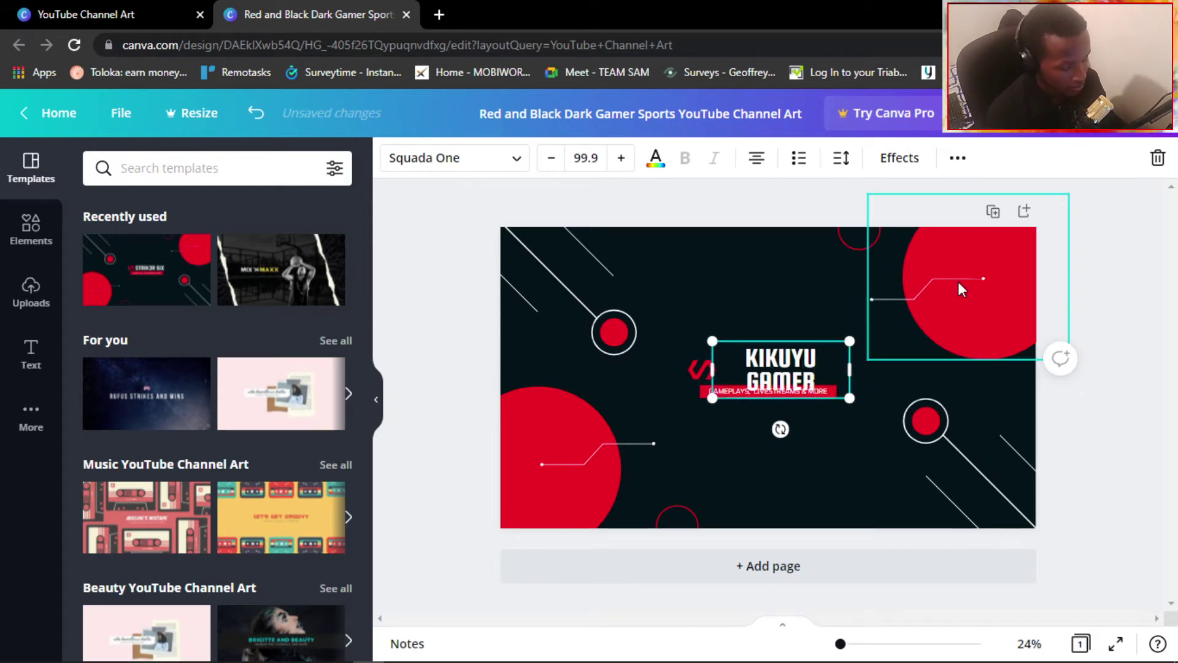
# Reduce the KIKUYU GAMER heading's font size to 90.9 so it fits on one line.
pyautogui.click(552, 161)
pyautogui.click(556, 161)
pyautogui.click(561, 161)
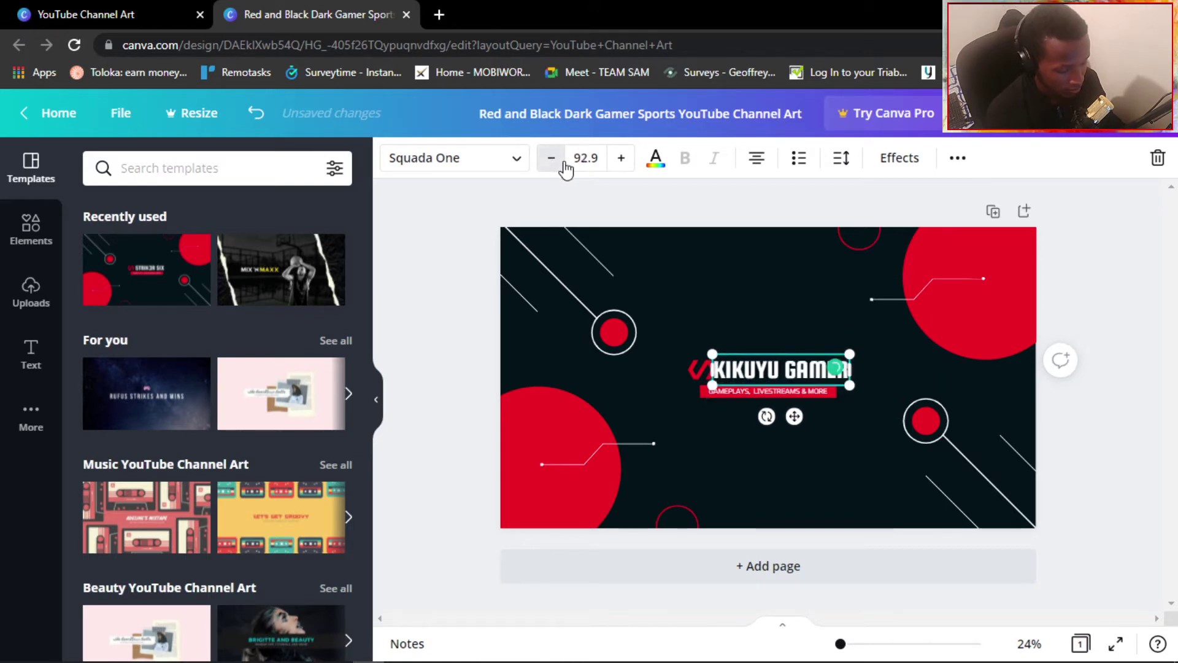
pyautogui.click(562, 161)
pyautogui.click(562, 161)
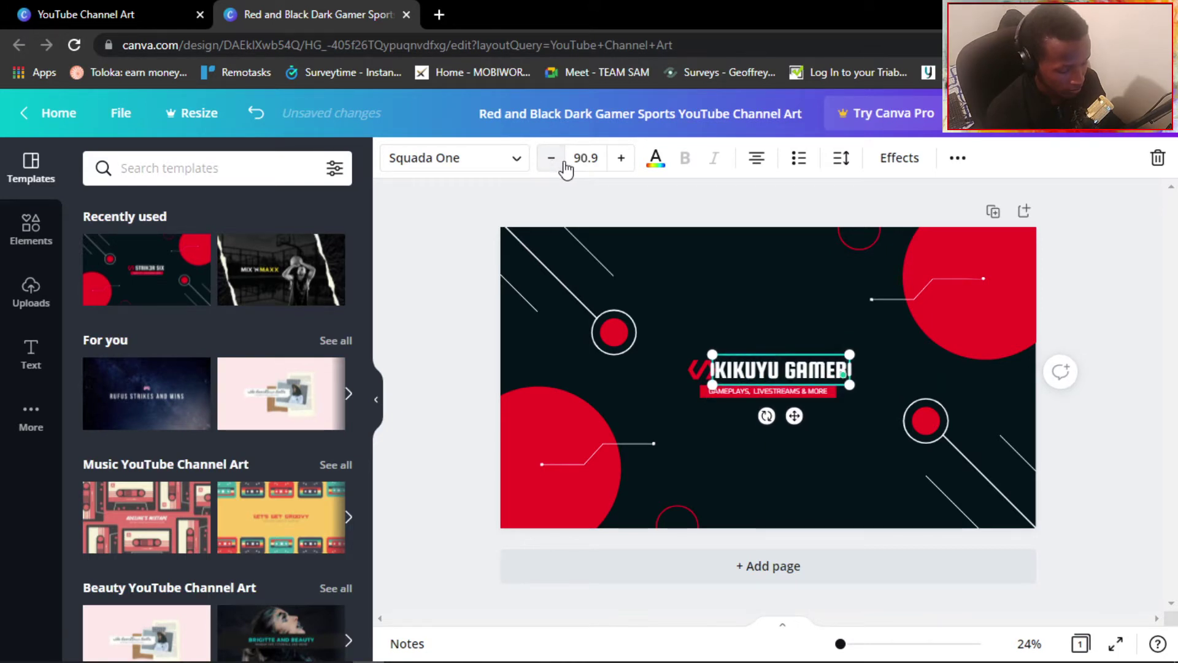
pyautogui.click(759, 296)
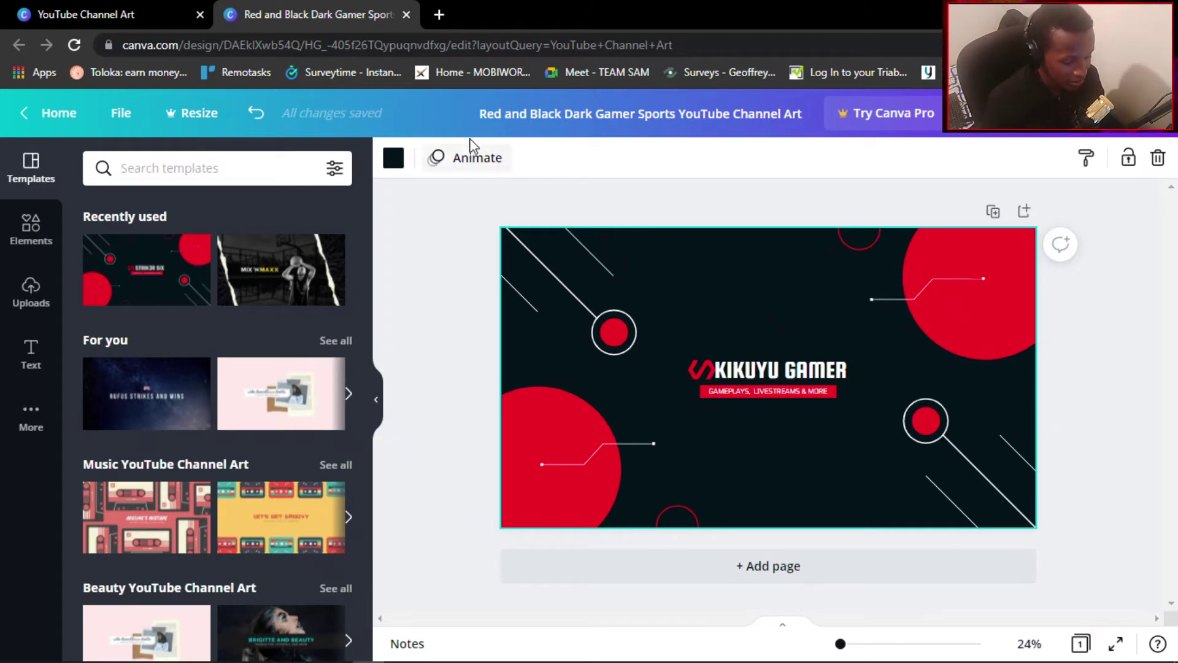
# Try enlarging the KIKUYU GAMER heading to font size 101.
pyautogui.click(734, 376)
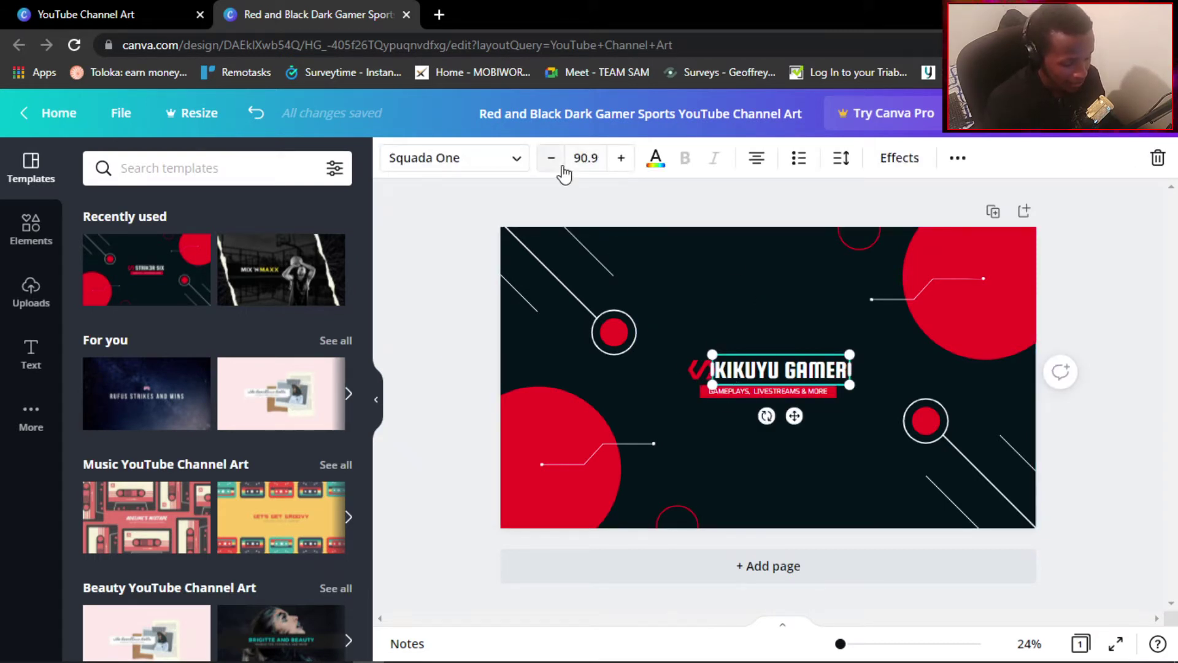
pyautogui.click(620, 160)
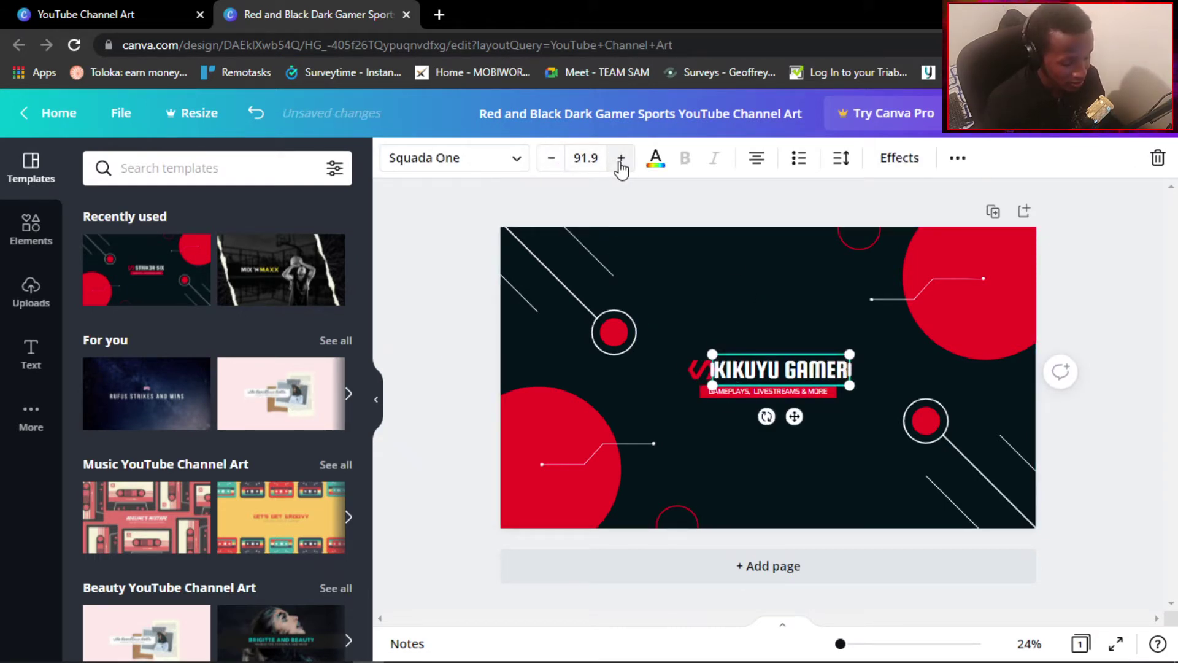
pyautogui.doubleClick(621, 160)
pyautogui.doubleClick(621, 160)
pyautogui.tripleClick(621, 160)
pyautogui.doubleClick(620, 159)
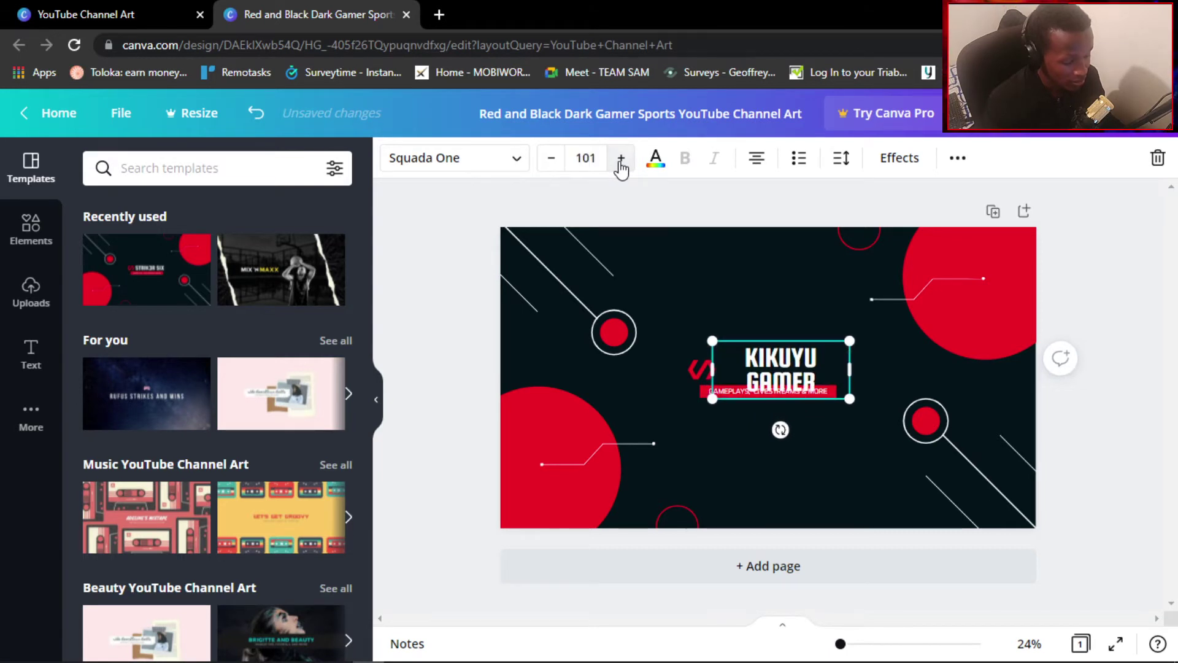
# Bring the KIKUYU GAMER heading back onto one line at font size 91.9.
pyautogui.doubleClick(561, 161)
pyautogui.click(561, 161)
pyautogui.click(561, 161)
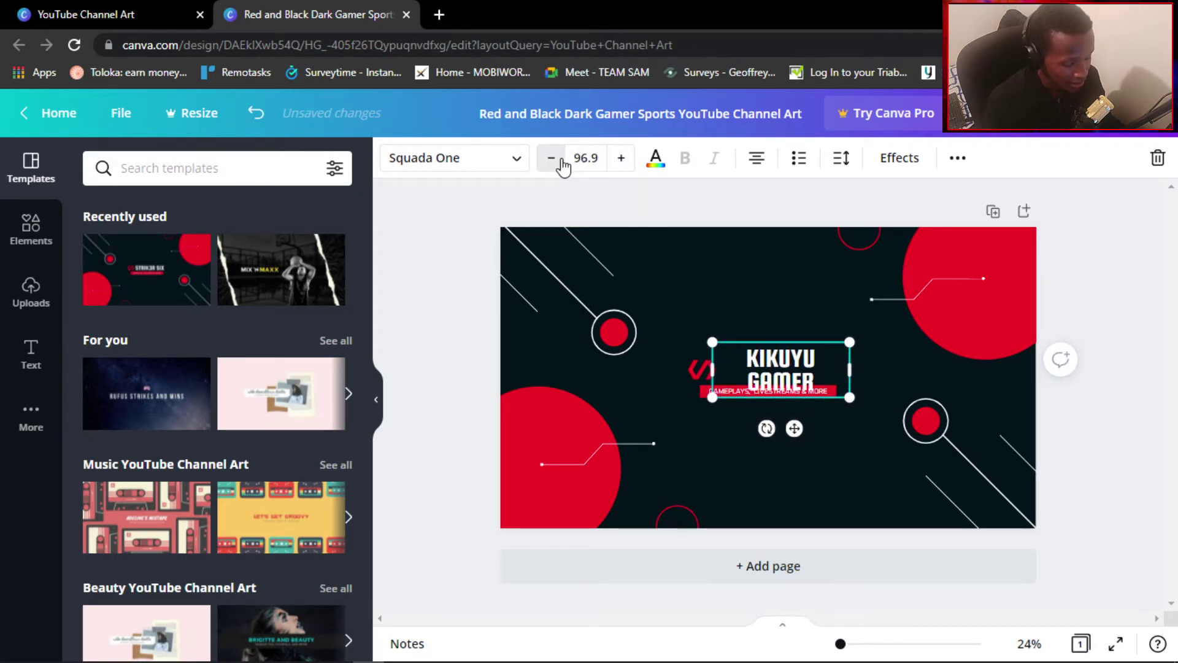
pyautogui.click(561, 161)
pyautogui.doubleClick(561, 161)
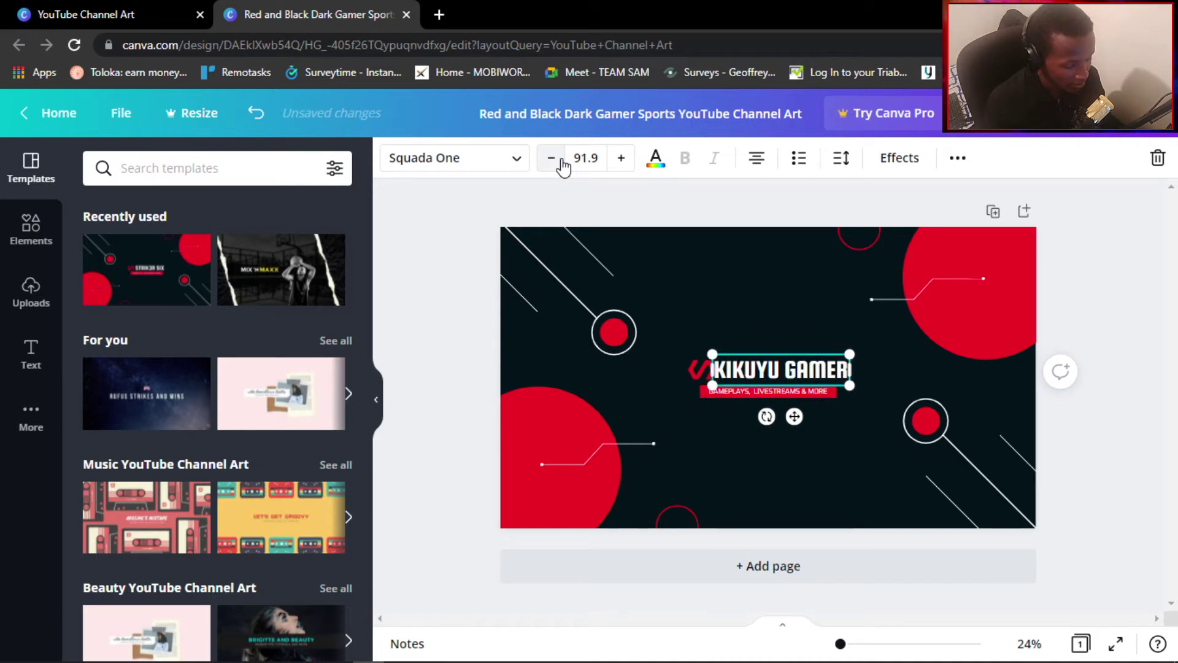
pyautogui.click(754, 298)
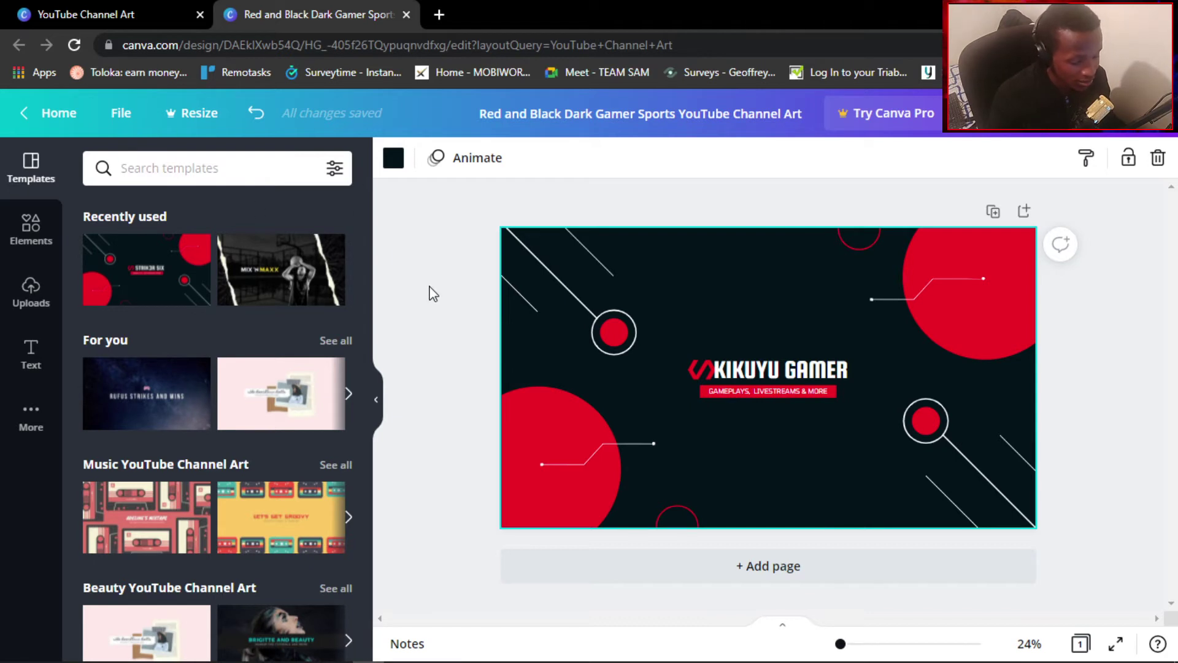
# Add a new heading text to the banner and place it below the GAMEPLAYS, LIVESTREAMS & MORE tagline.
pyautogui.click(31, 350)
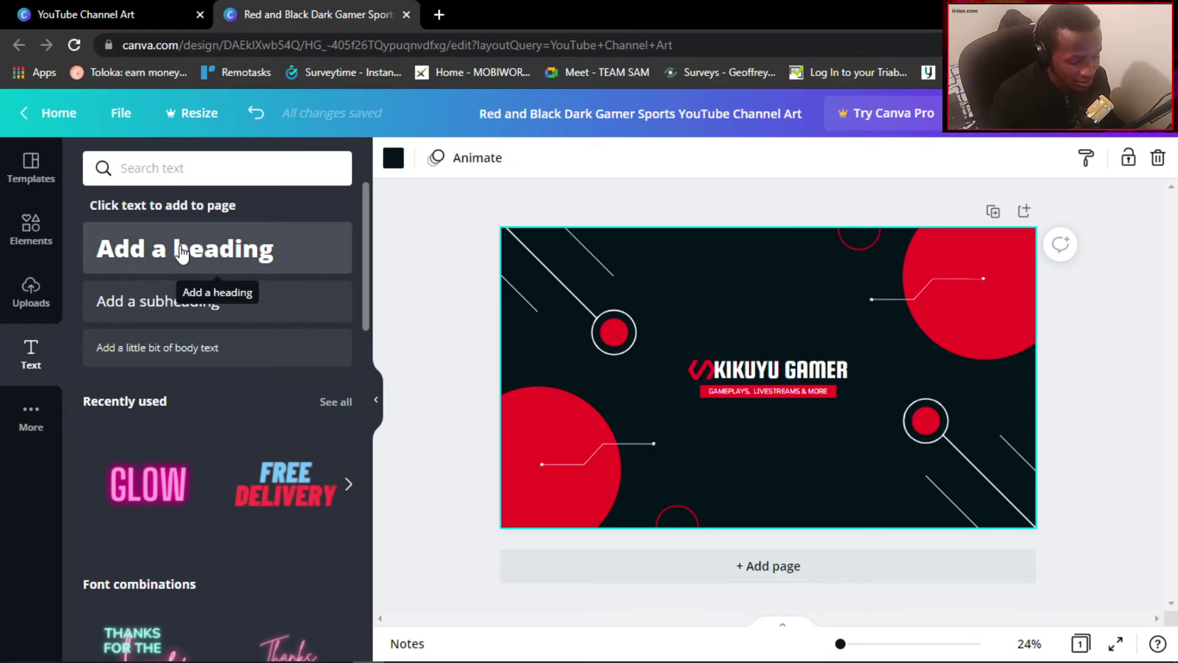
pyautogui.scroll(-5, 160, 497)
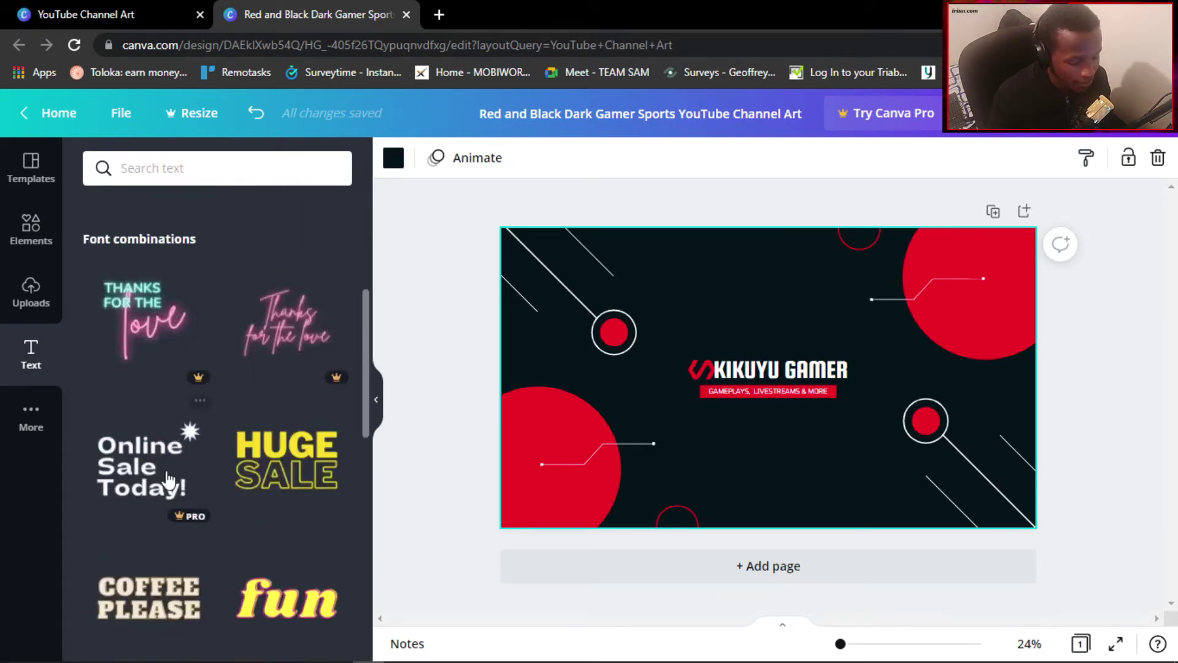
pyautogui.scroll(5, 171, 461)
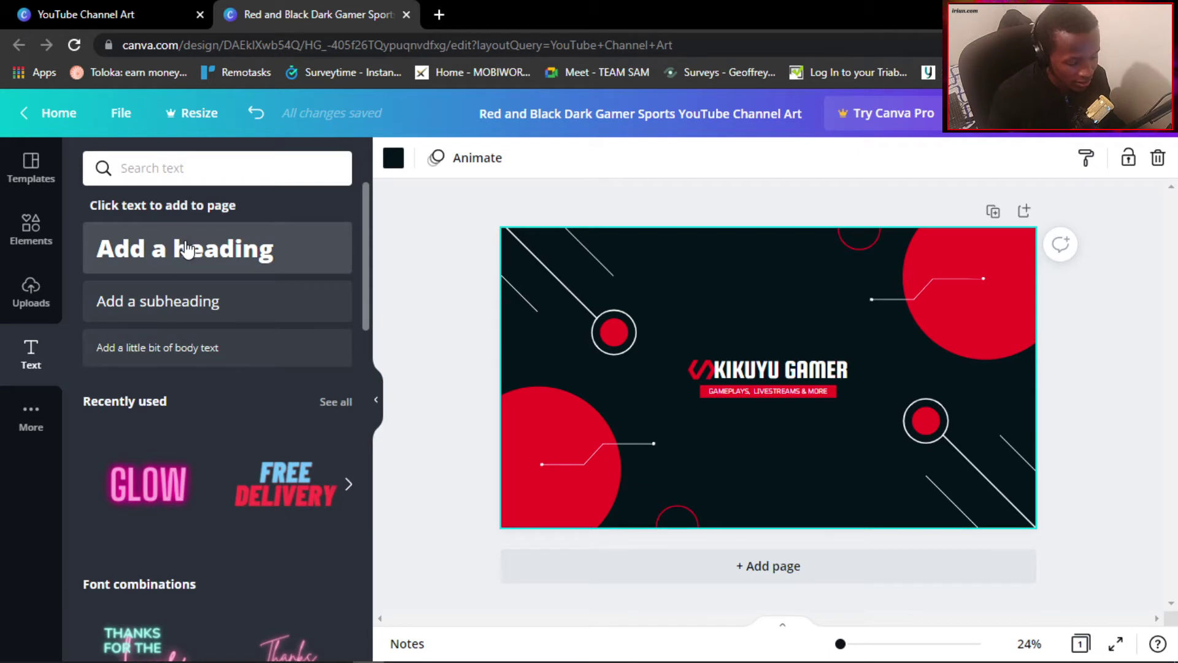
pyautogui.click(185, 249)
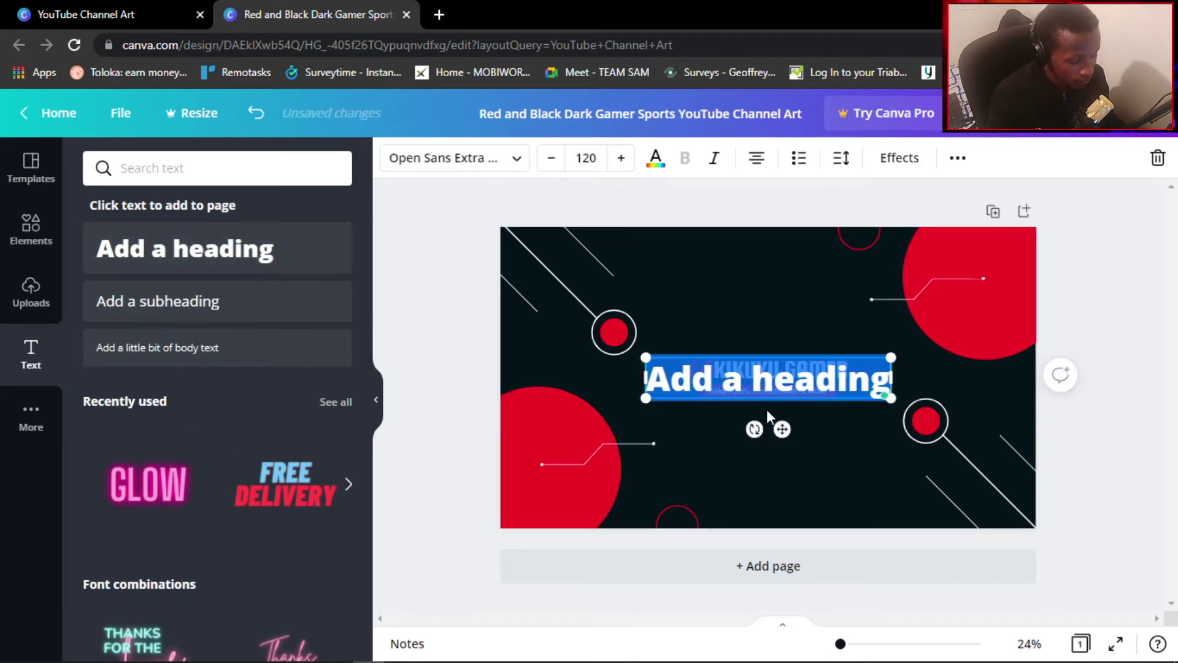
pyautogui.moveTo(780, 465); pyautogui.dragTo(782, 489)
pyautogui.click(747, 459)
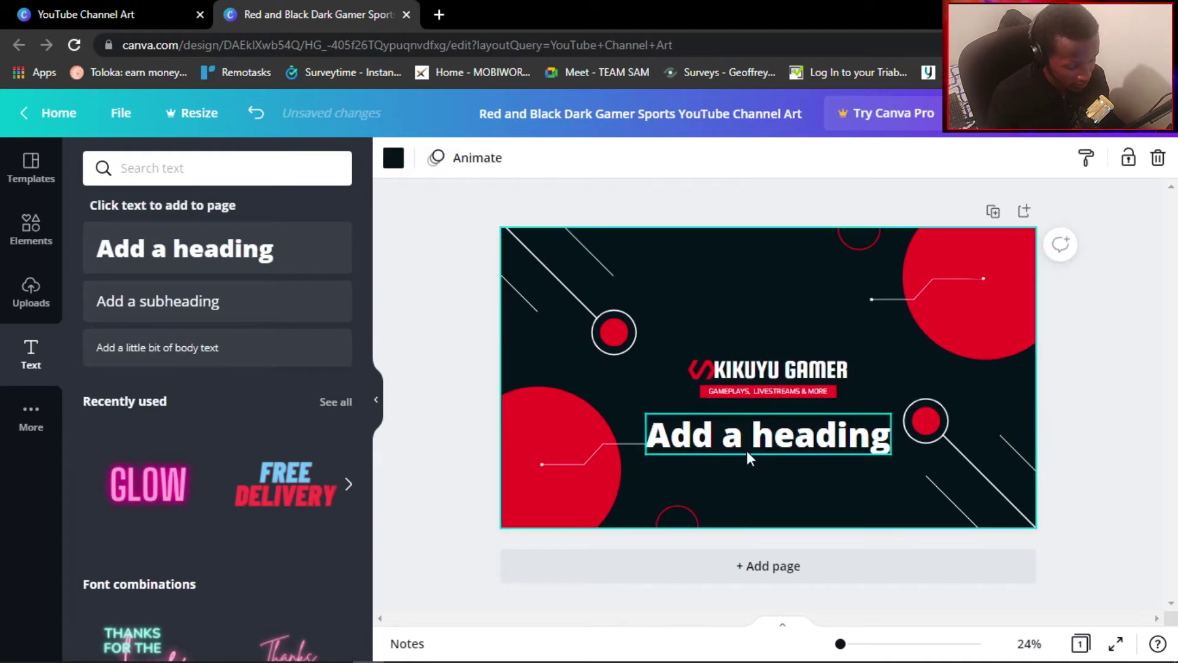
pyautogui.click(673, 440)
pyautogui.moveTo(683, 443); pyautogui.dragTo(690, 450)
# Replace the new heading's placeholder text with NEW GAMING VIDEO EVERY WEEKEND.
pyautogui.doubleClick(897, 439)
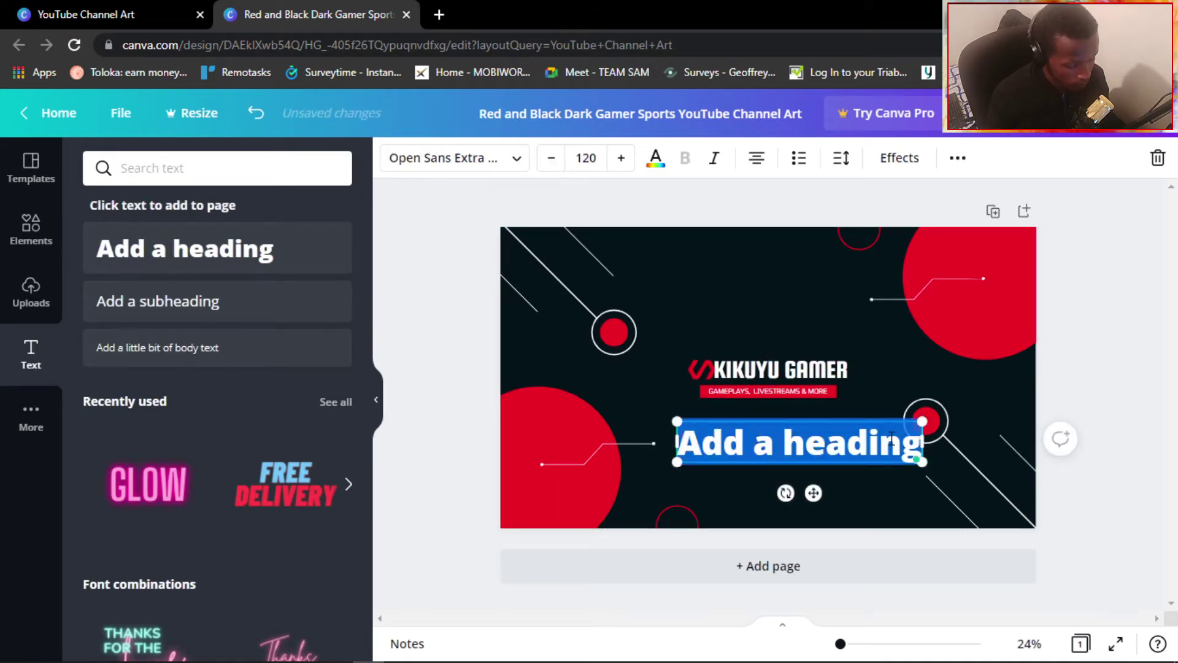
pyautogui.press('BackSpace')
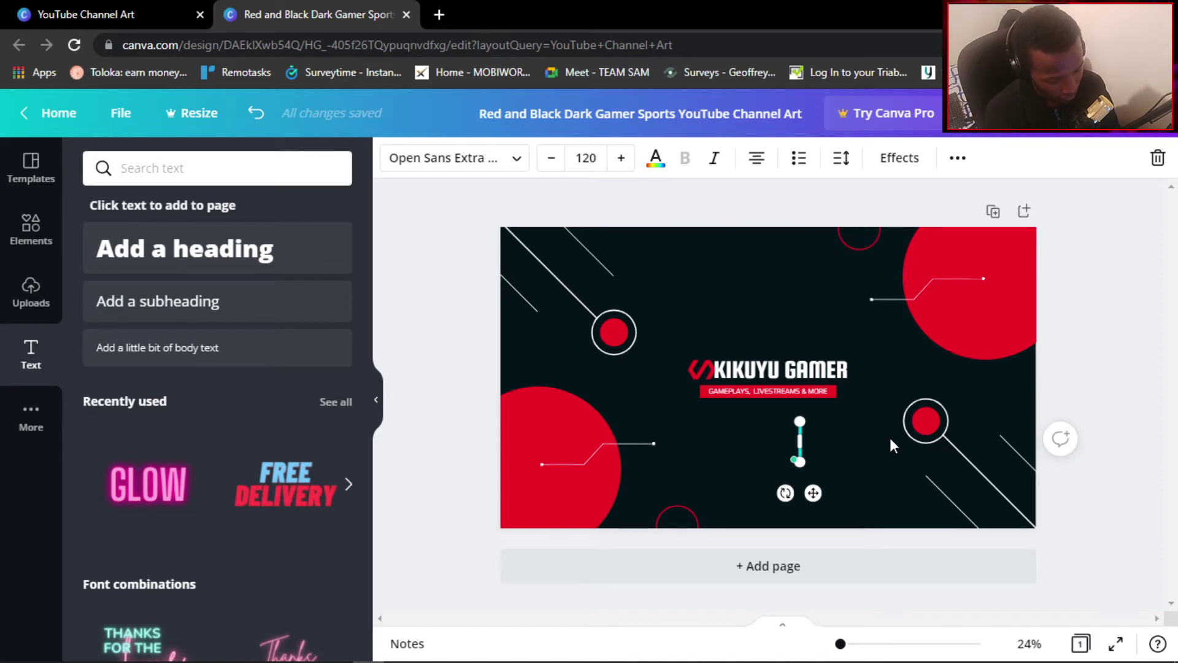
pyautogui.write('NEW GA')
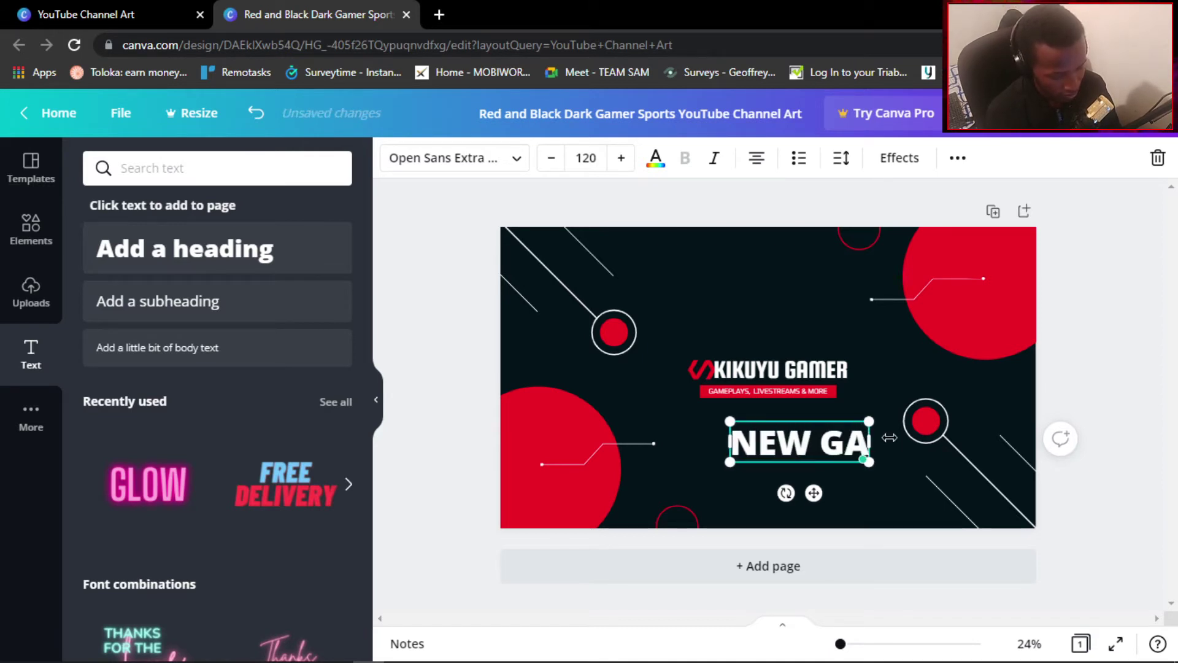
pyautogui.write('MING V')
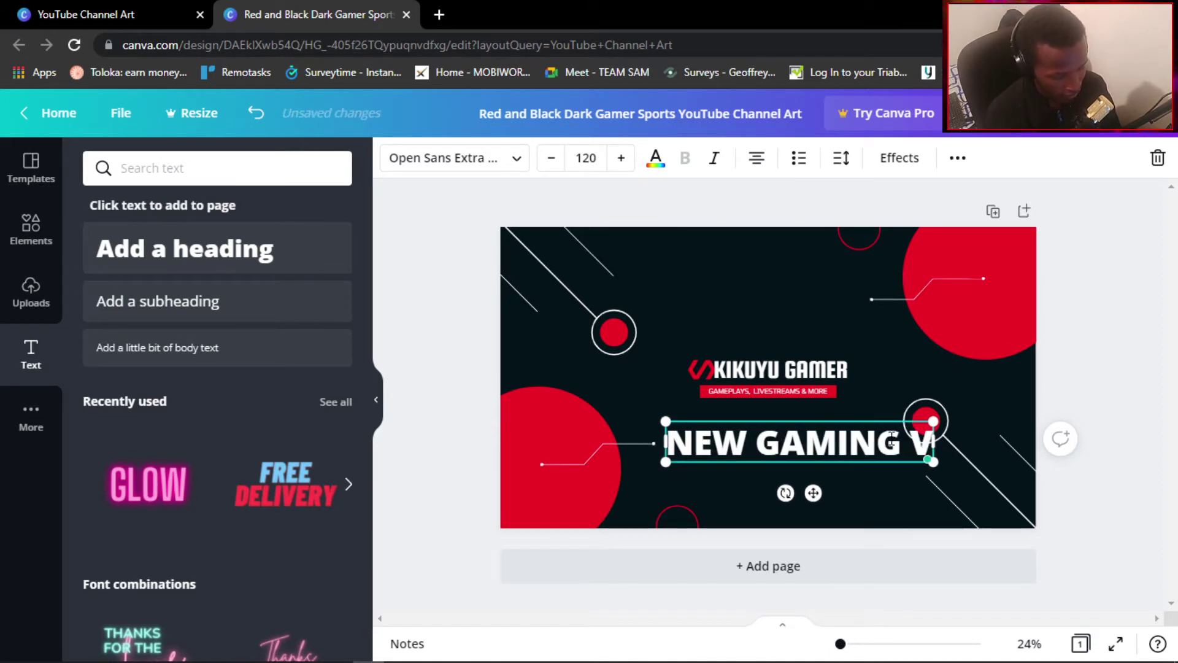
pyautogui.write('IDEO EVE')
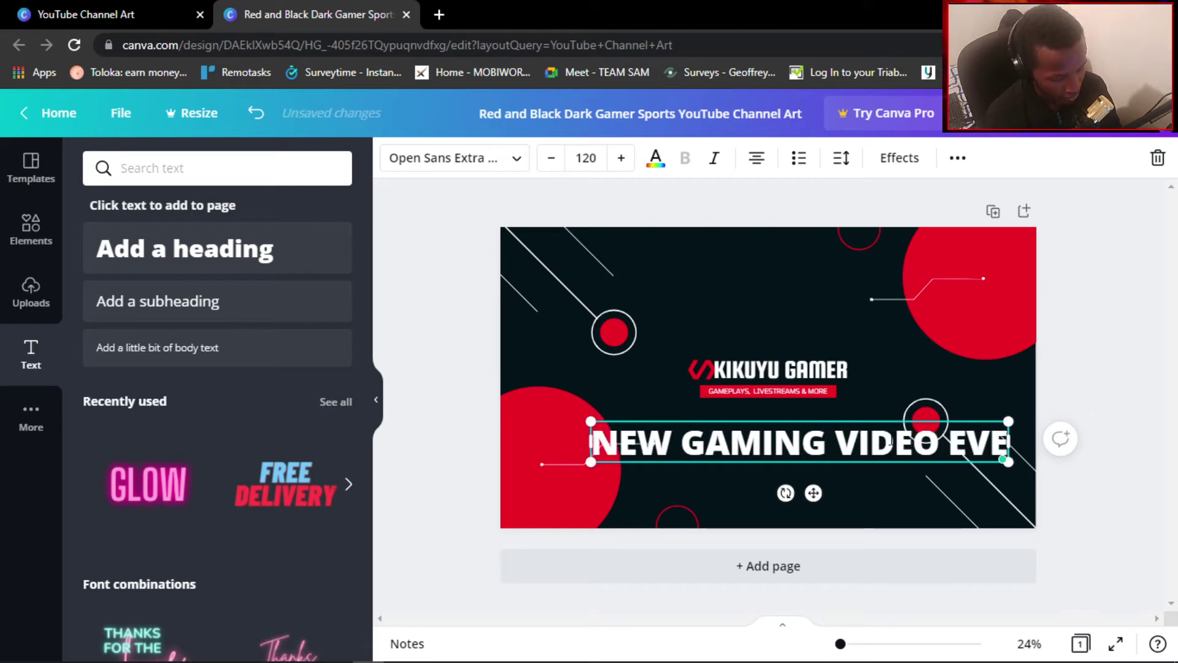
pyautogui.write('RY WE')
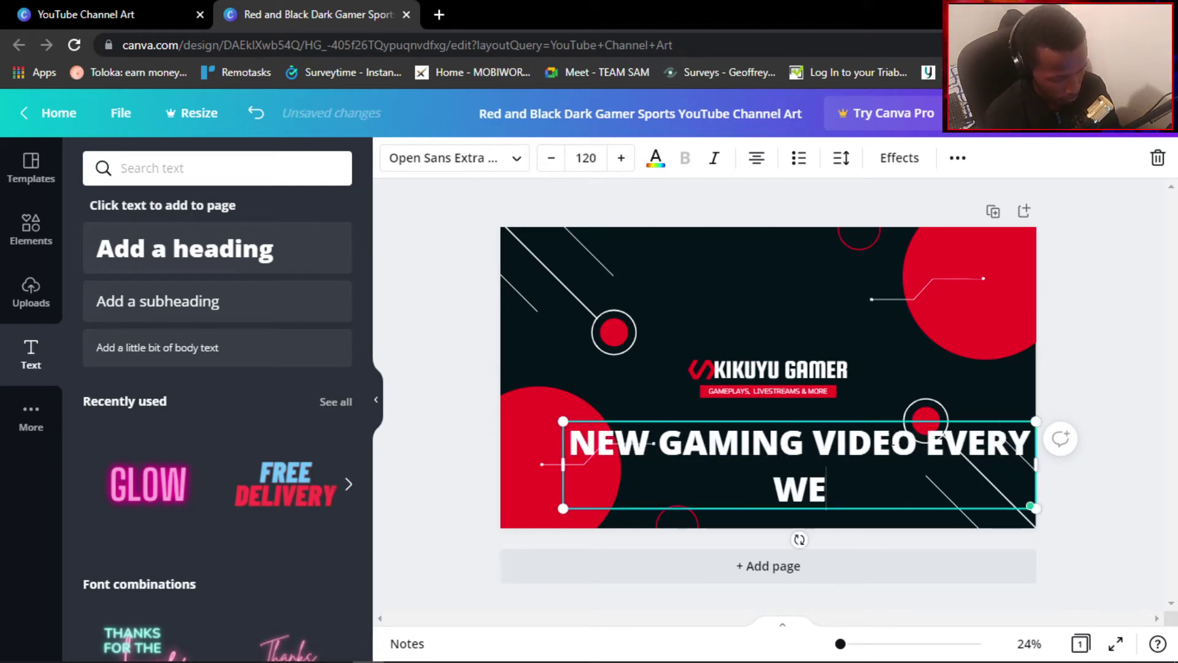
pyautogui.write('EKEND')
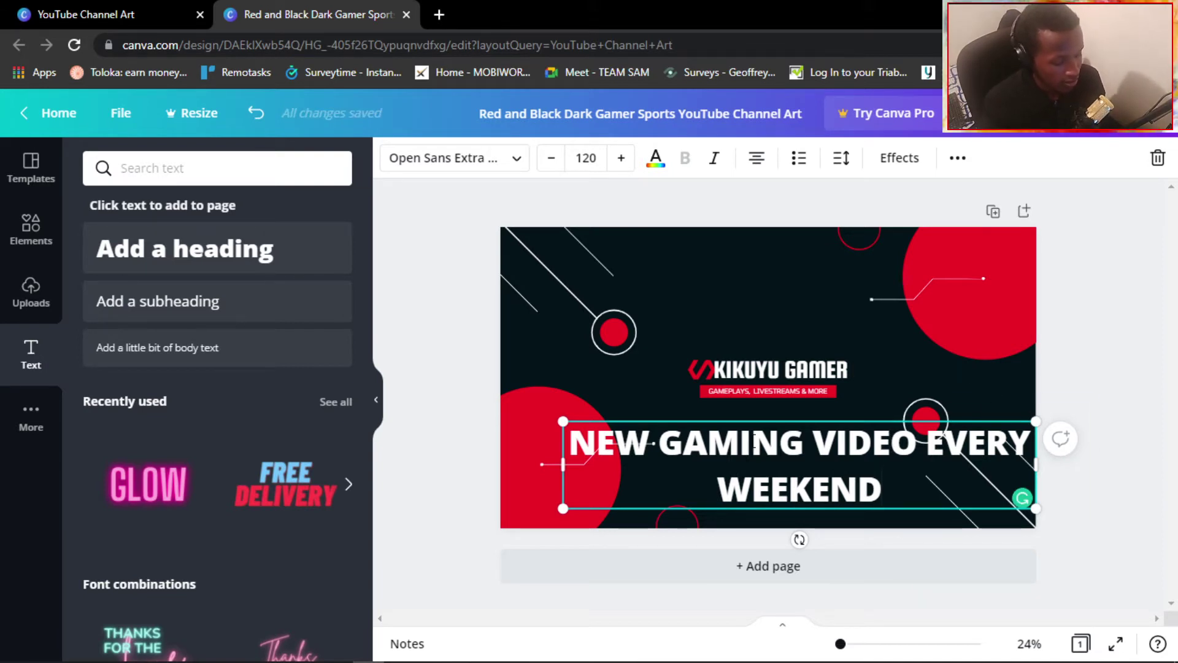
# Set the NEW GAMING VIDEO EVERY WEEKEND line to font size 55 and move it up and left, close under the tagline.
pyautogui.click(551, 159)
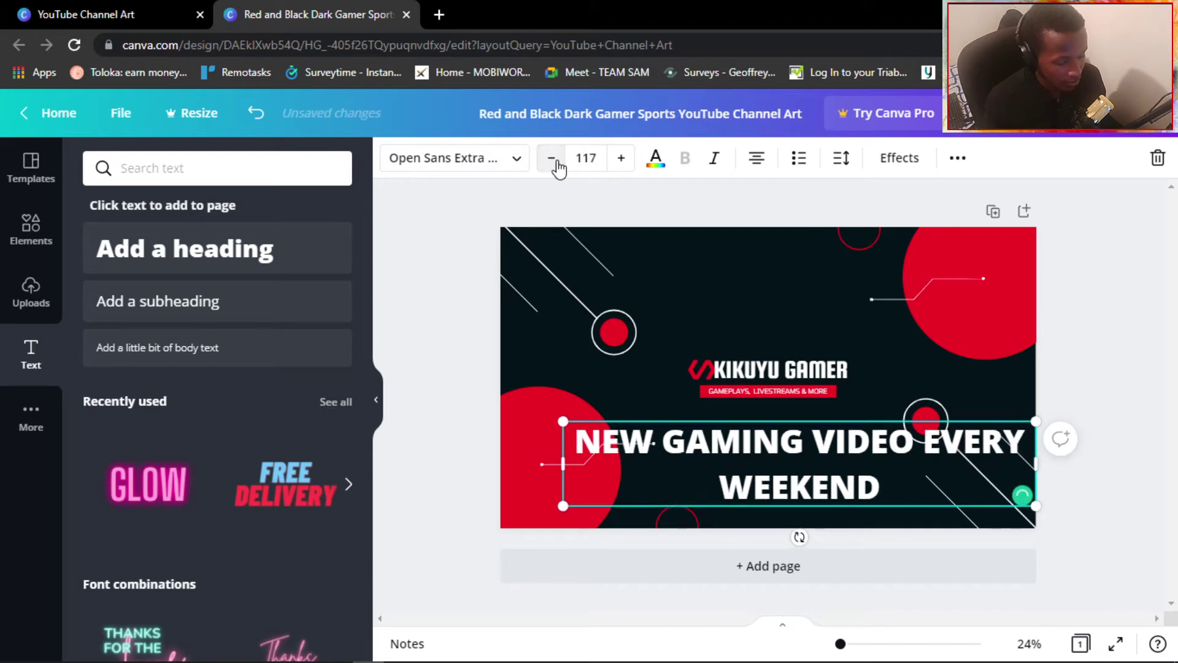
pyautogui.click(552, 159)
pyautogui.doubleClick(554, 161)
pyautogui.tripleClick(553, 161)
pyautogui.doubleClick(553, 161)
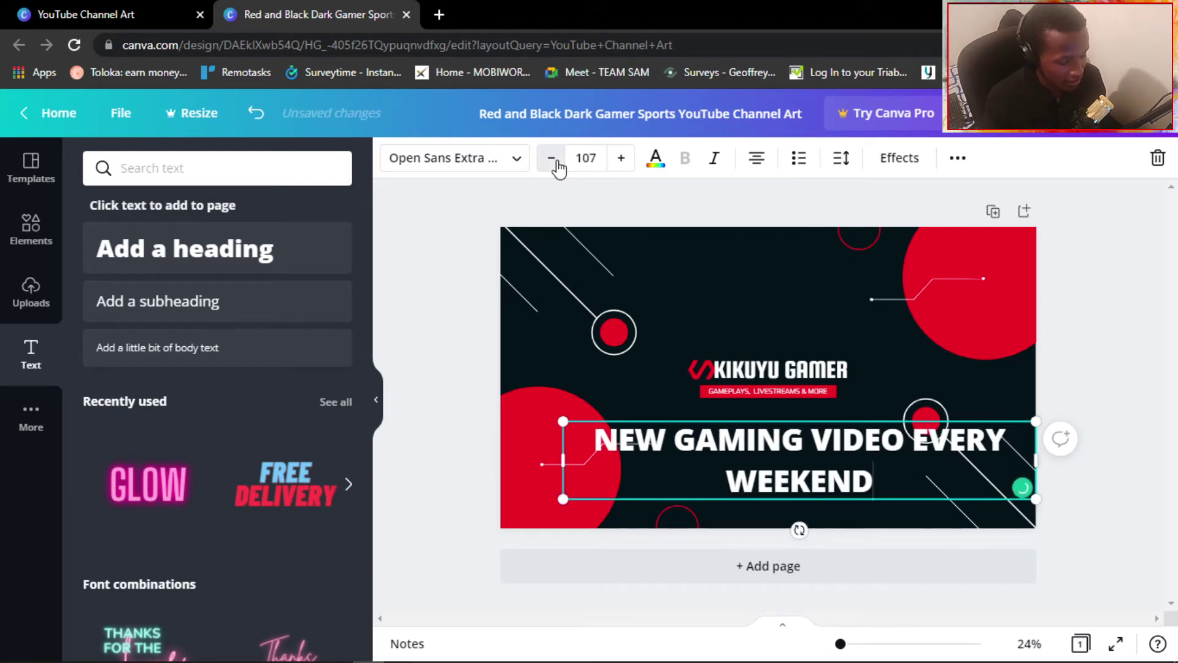
pyautogui.doubleClick(553, 161)
pyautogui.doubleClick(553, 161)
pyautogui.doubleClick(553, 161)
pyautogui.doubleClick(553, 161)
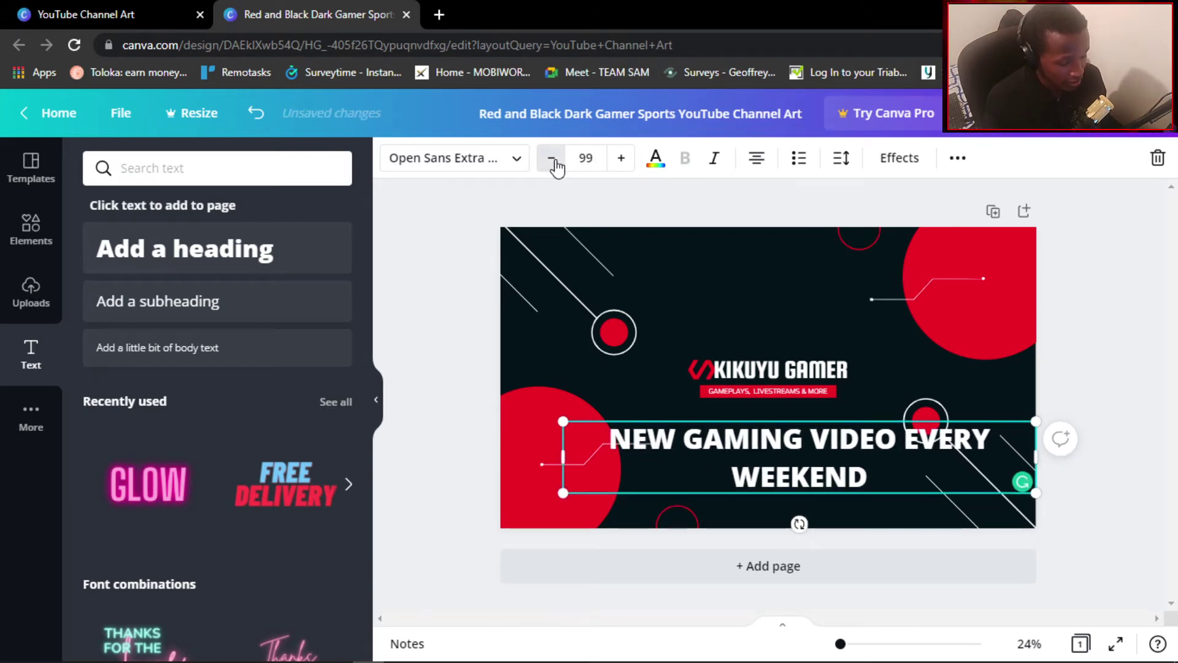
pyautogui.tripleClick(554, 161)
pyautogui.click(554, 161)
pyautogui.click(553, 160)
pyautogui.click(554, 161)
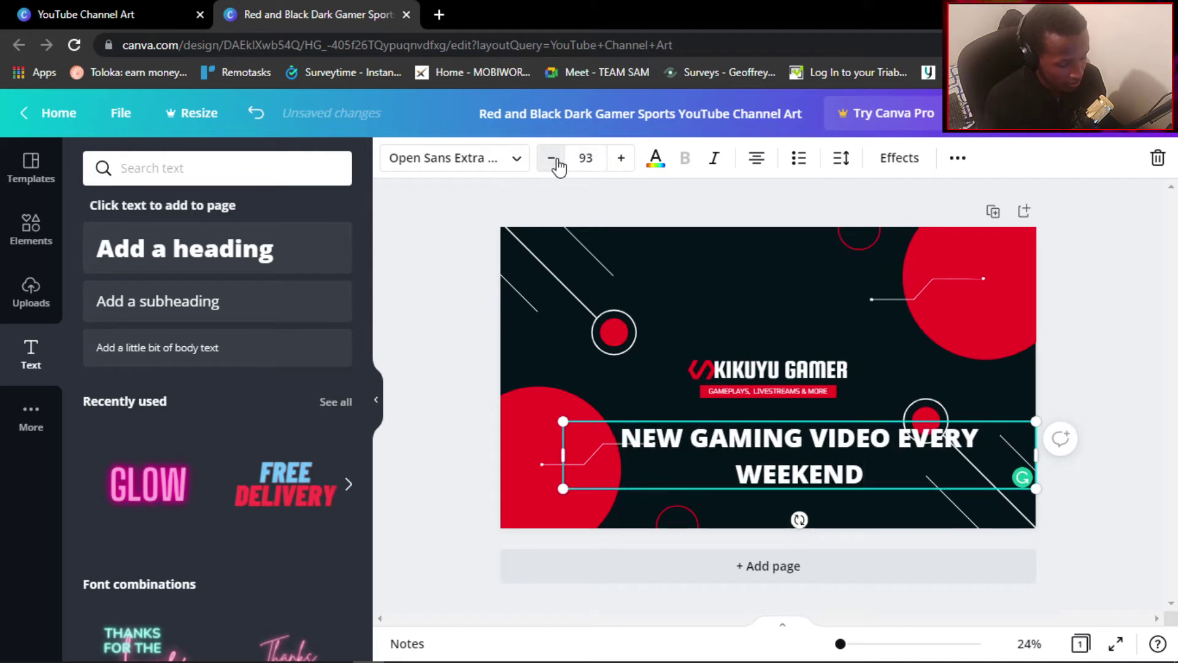
pyautogui.doubleClick(553, 161)
pyautogui.doubleClick(554, 161)
pyautogui.doubleClick(554, 161)
pyautogui.doubleClick(553, 161)
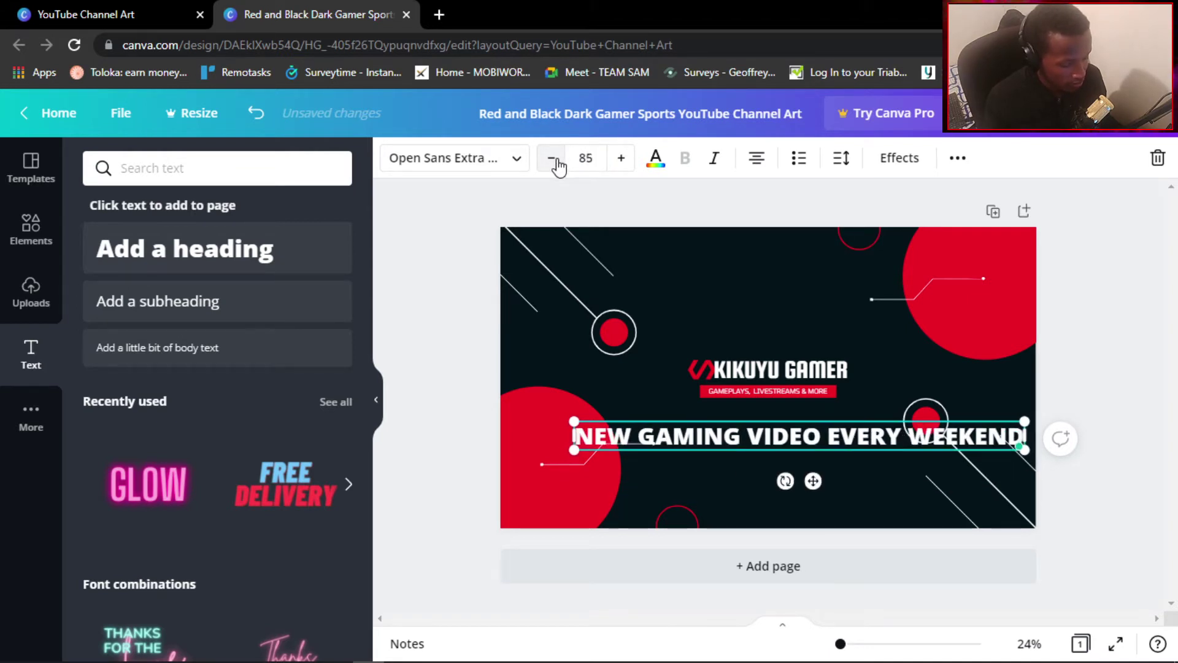
pyautogui.click(553, 161)
pyautogui.doubleClick(554, 161)
pyautogui.doubleClick(553, 161)
pyautogui.doubleClick(554, 161)
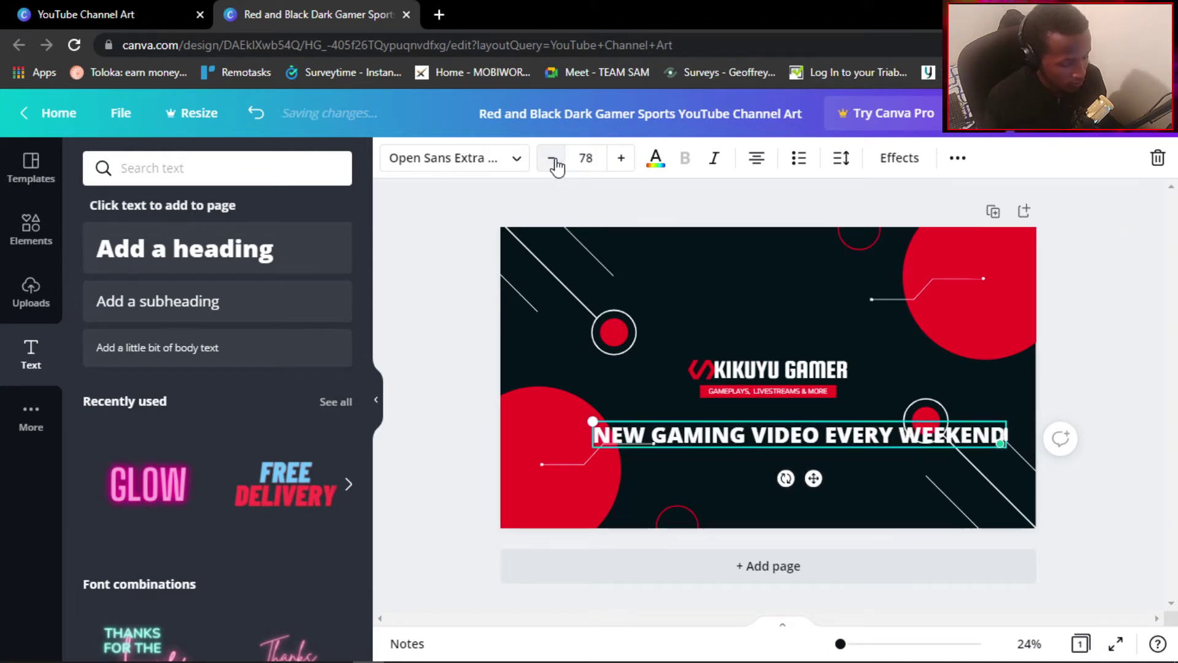
pyautogui.doubleClick(553, 161)
pyautogui.click(554, 161)
pyautogui.doubleClick(553, 161)
pyautogui.doubleClick(553, 161)
pyautogui.click(554, 160)
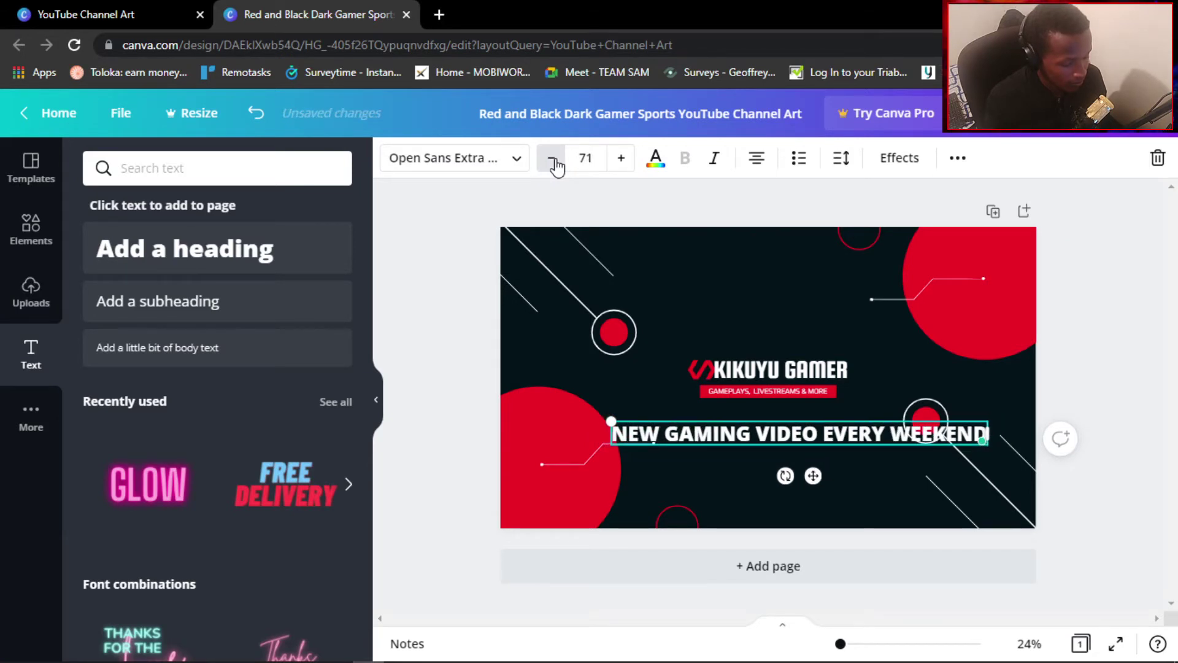
pyautogui.doubleClick(554, 161)
pyautogui.doubleClick(554, 161)
pyautogui.click(554, 160)
pyautogui.doubleClick(554, 161)
pyautogui.doubleClick(554, 160)
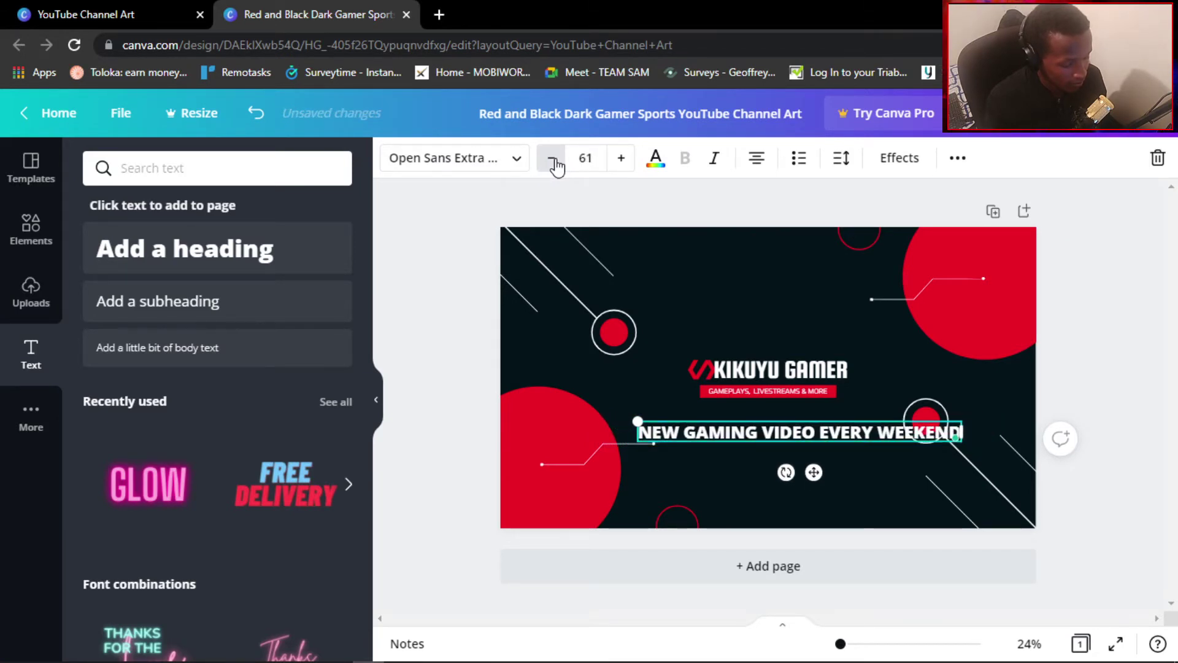
pyautogui.doubleClick(554, 161)
pyautogui.click(553, 161)
pyautogui.doubleClick(554, 161)
pyautogui.click(554, 160)
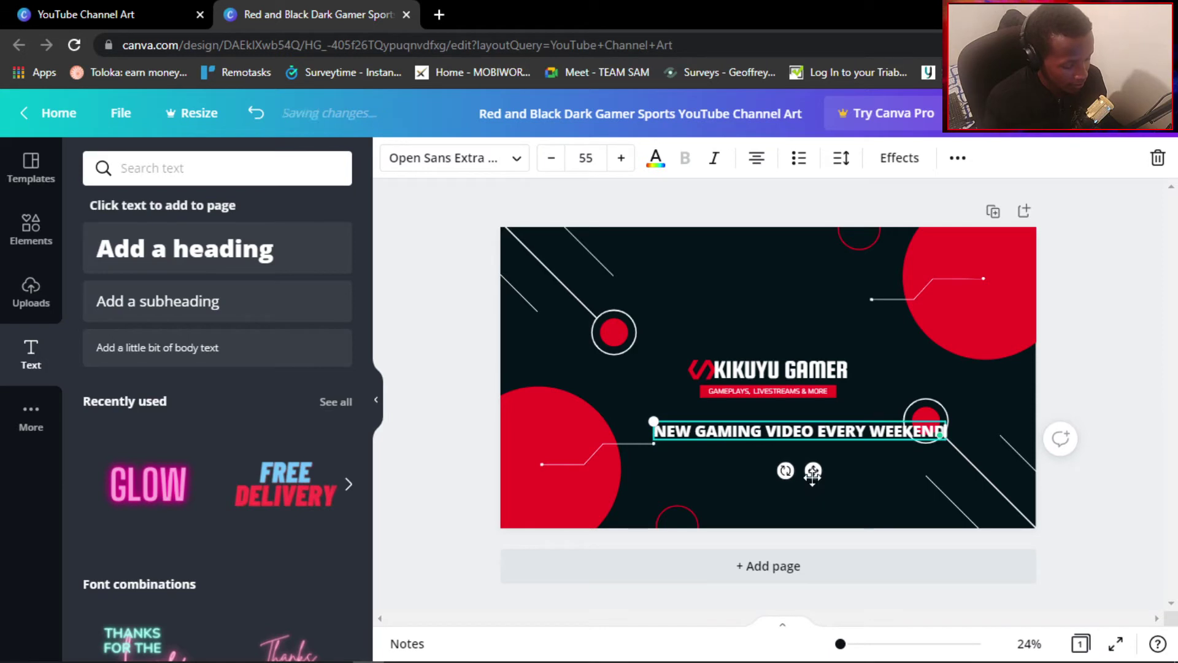
pyautogui.moveTo(812, 472); pyautogui.dragTo(769, 466)
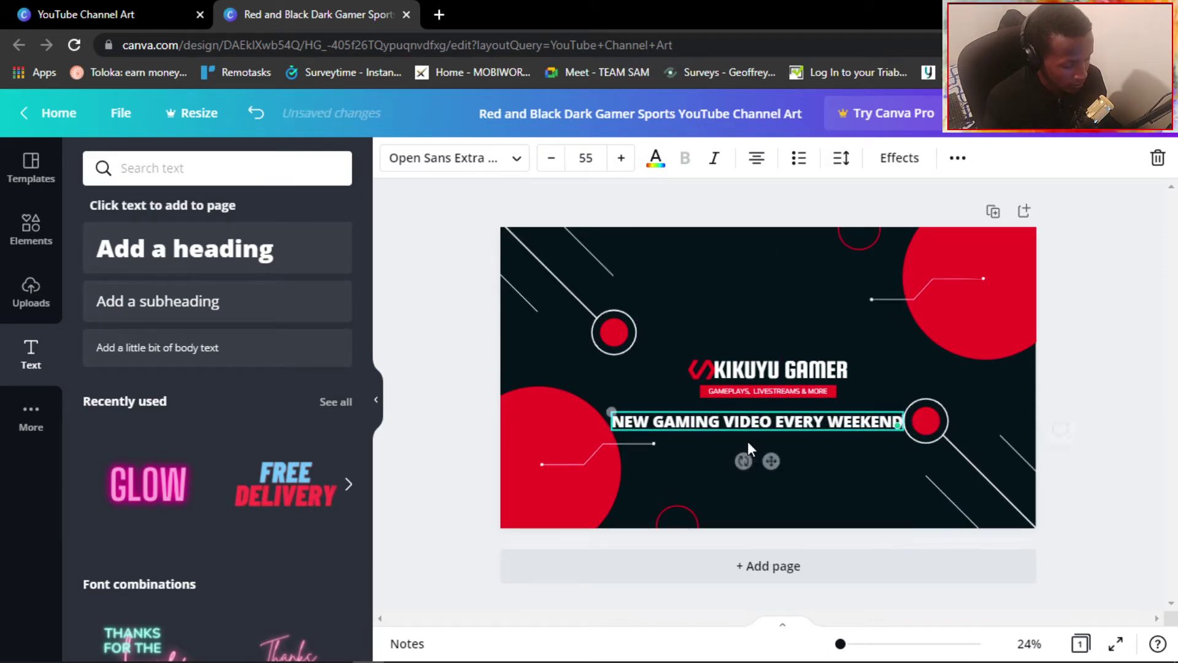
pyautogui.click(744, 284)
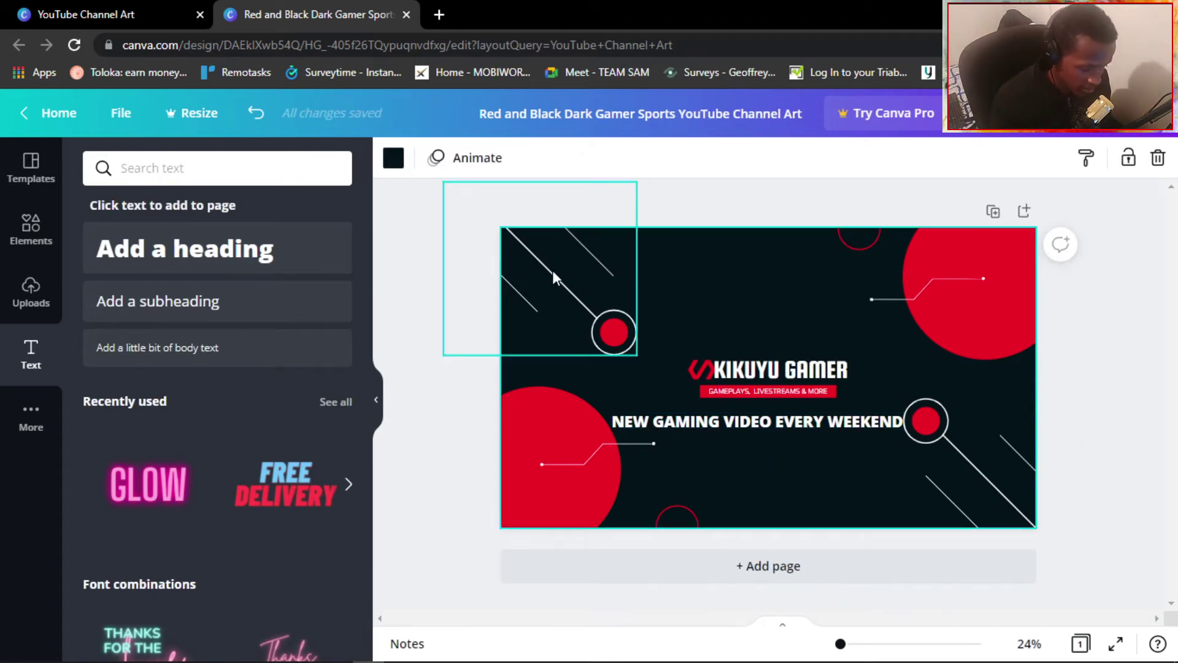
# Shrink the NEW GAMING VIDEO EVERY WEEKEND line further until it sits clear of the ringed red circle beside it.
pyautogui.click(782, 421)
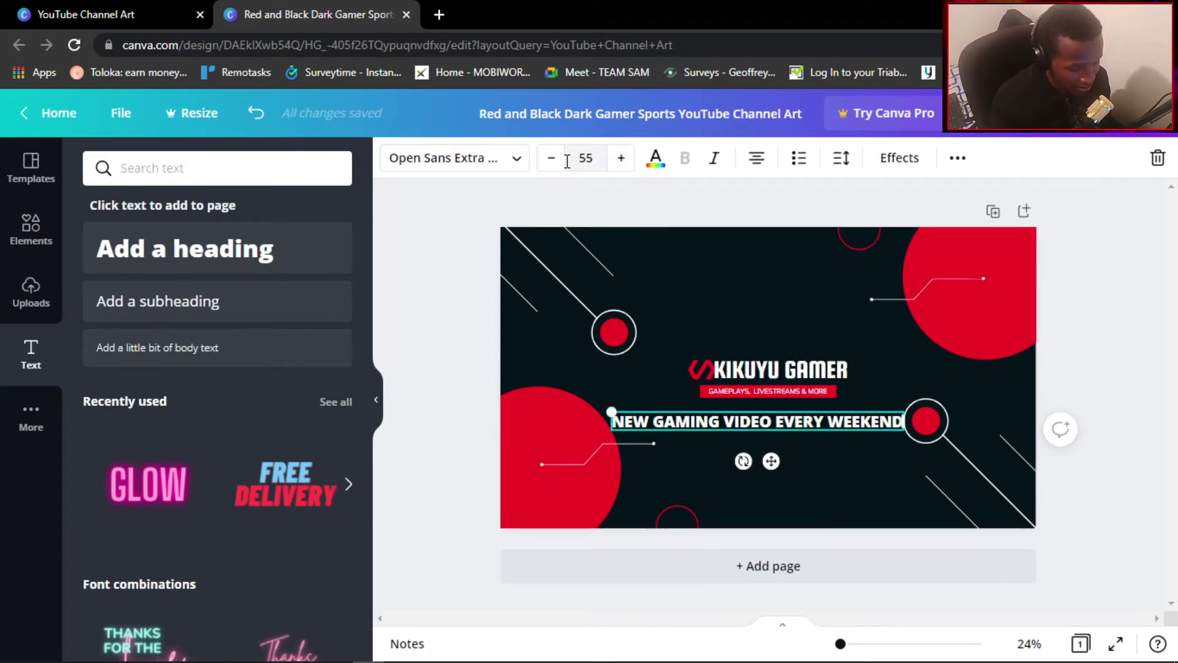
pyautogui.click(545, 158)
pyautogui.click(545, 158)
pyautogui.click(545, 158)
pyautogui.click(545, 158)
pyautogui.click(545, 159)
pyautogui.click(545, 158)
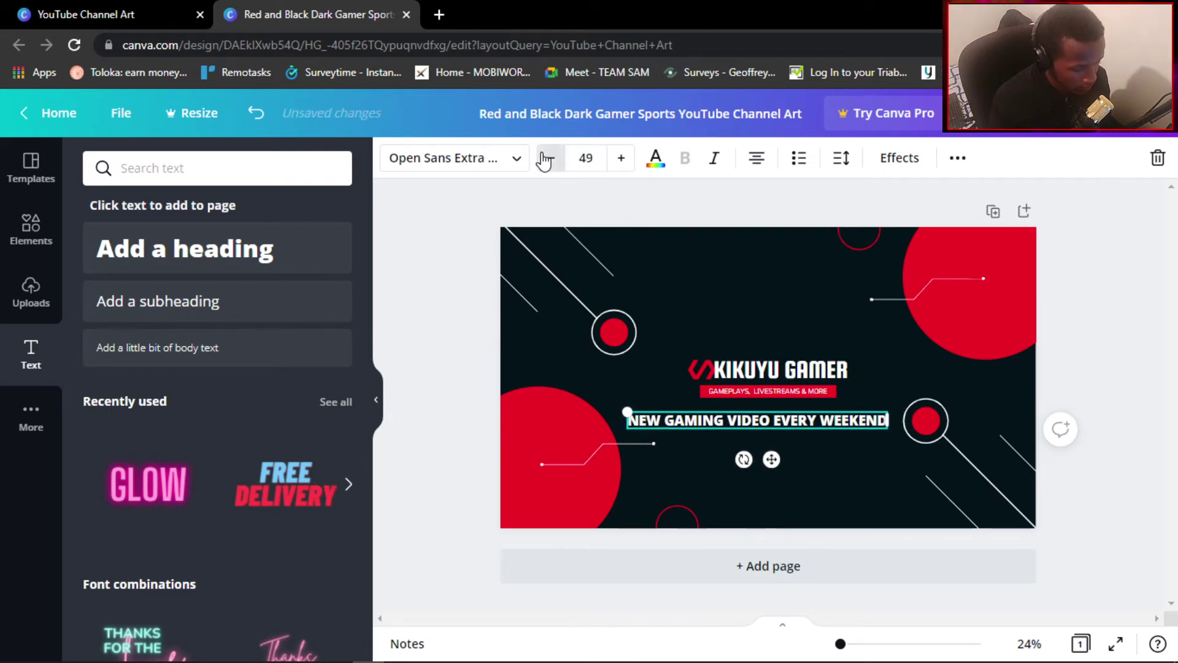
pyautogui.click(545, 159)
pyautogui.click(545, 158)
pyautogui.click(742, 303)
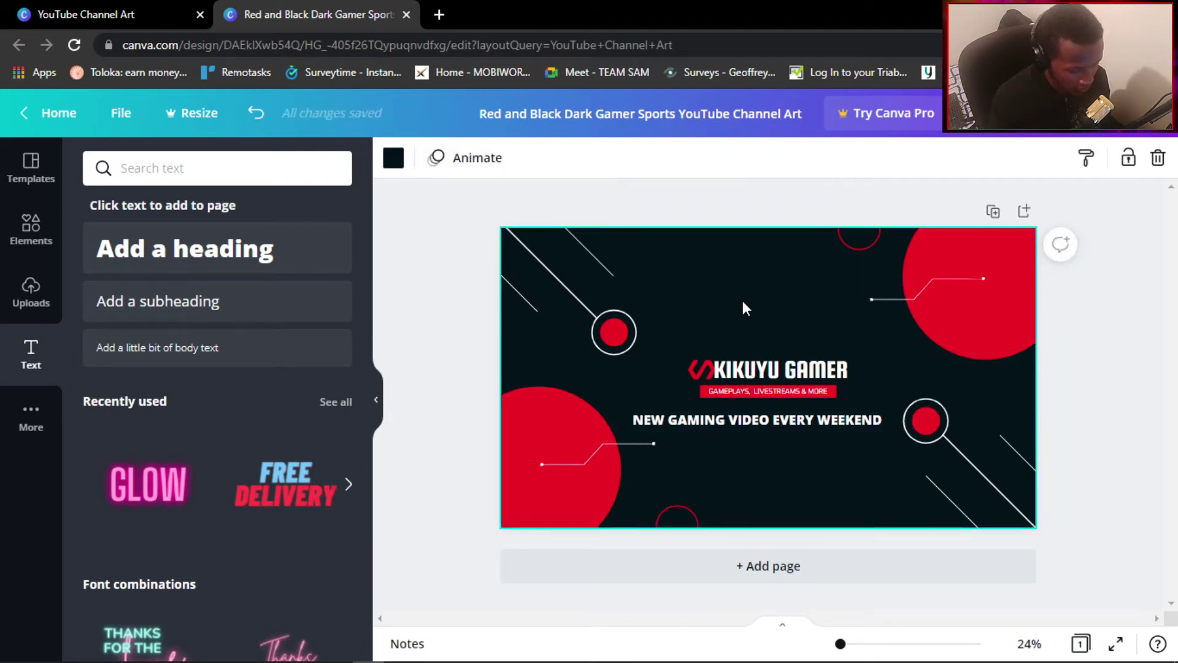
# Move the NEW GAMING VIDEO EVERY WEEKEND line slightly right so it sits centred under the GAMEPLAYS, LIVESTREAMS & MORE tagline.
pyautogui.click(778, 423)
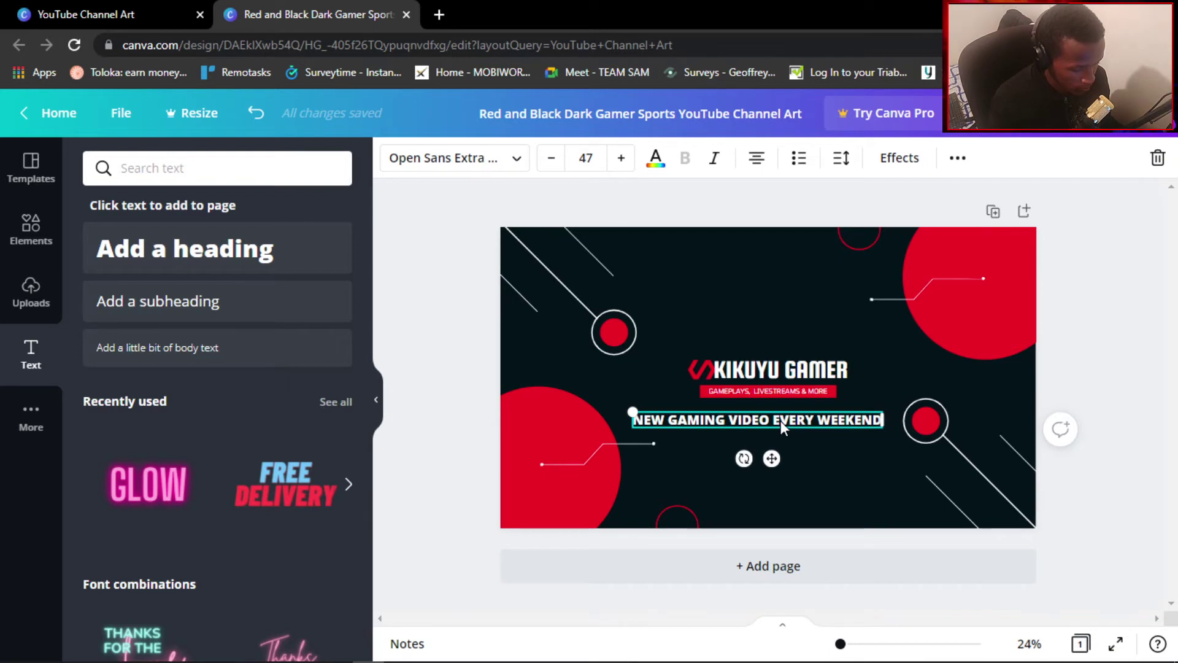
pyautogui.moveTo(781, 421); pyautogui.dragTo(791, 421)
pyautogui.click(764, 279)
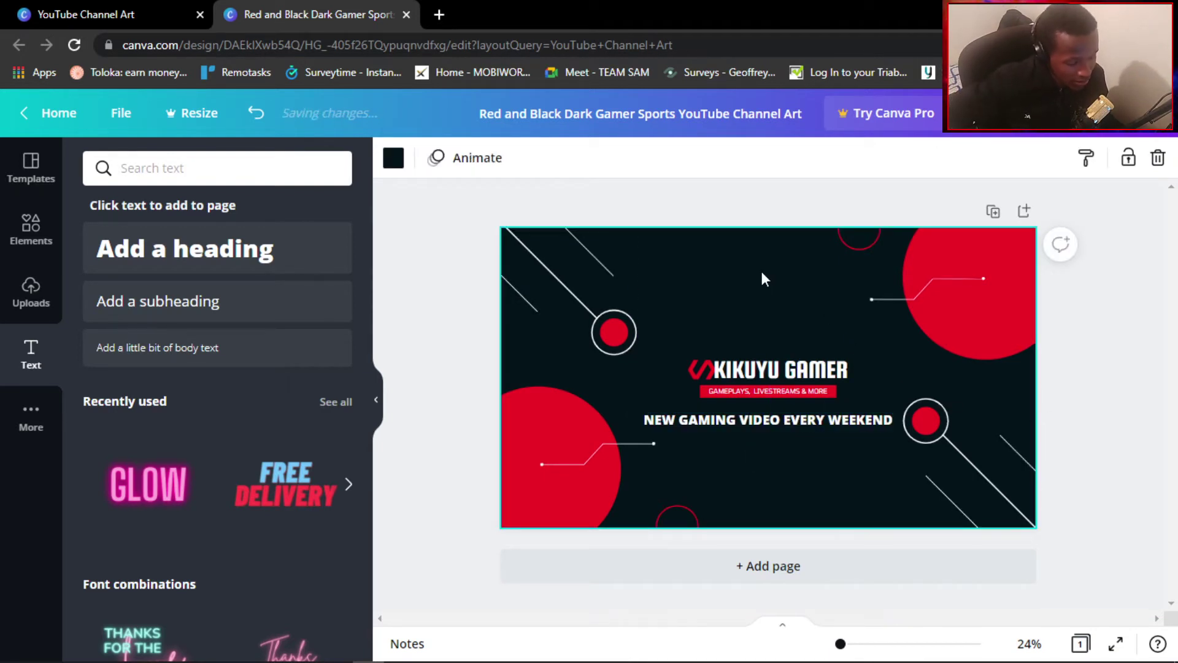
# Change the font of the NEW GAMING VIDEO EVERY WEEKEND line to Tomorrow.
pyautogui.click(739, 424)
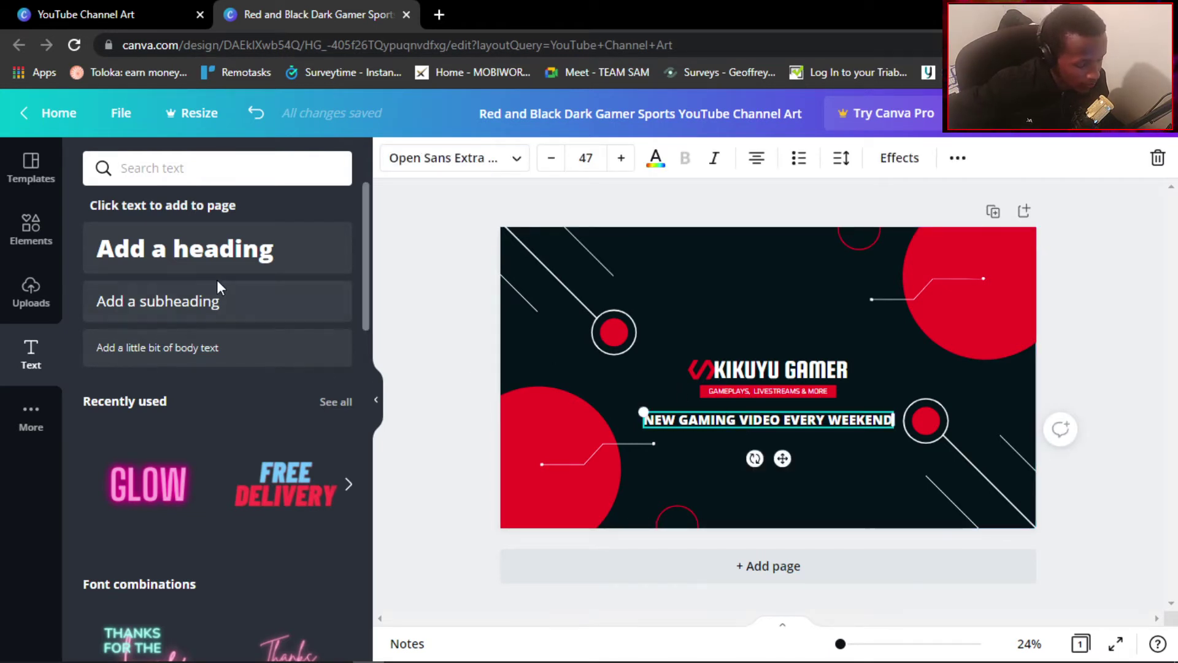
pyautogui.click(471, 161)
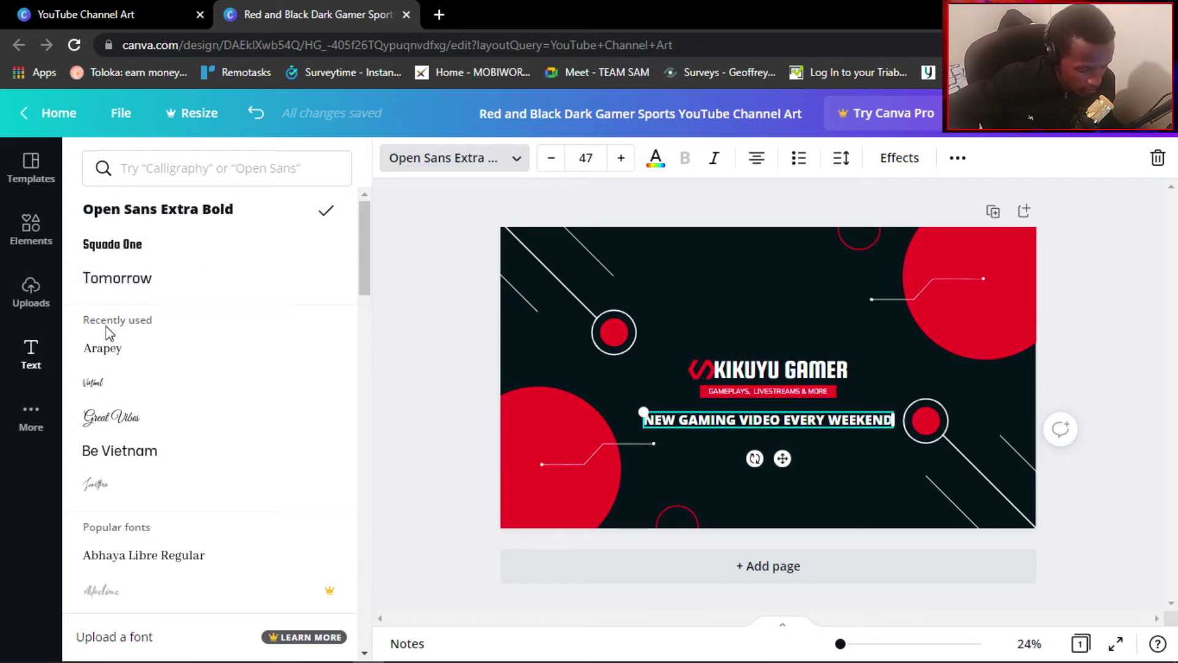
pyautogui.scroll(-2, 144, 359)
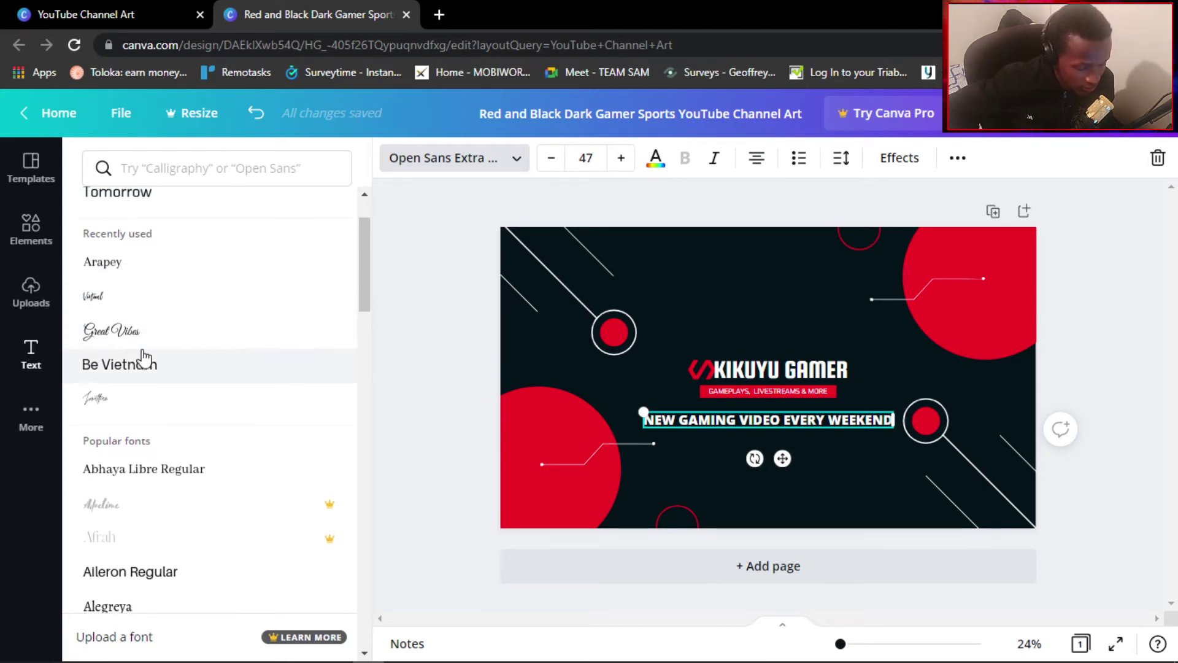
pyautogui.scroll(-4, 147, 344)
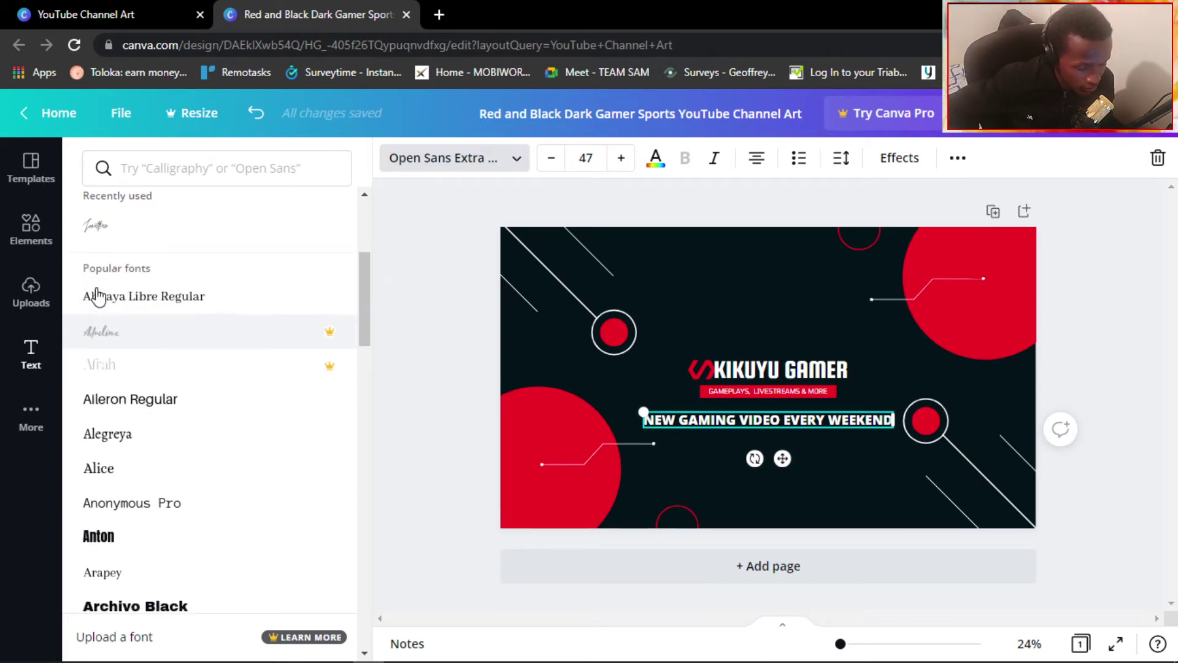
pyautogui.scroll(-3, 134, 315)
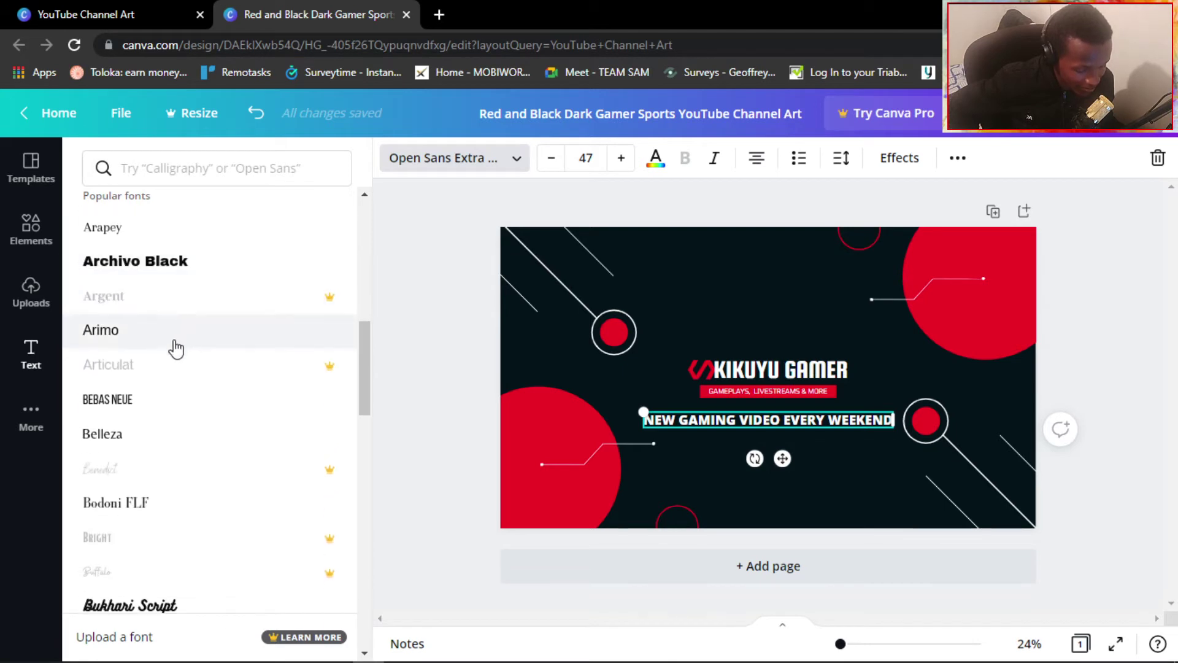
pyautogui.scroll(5, 184, 368)
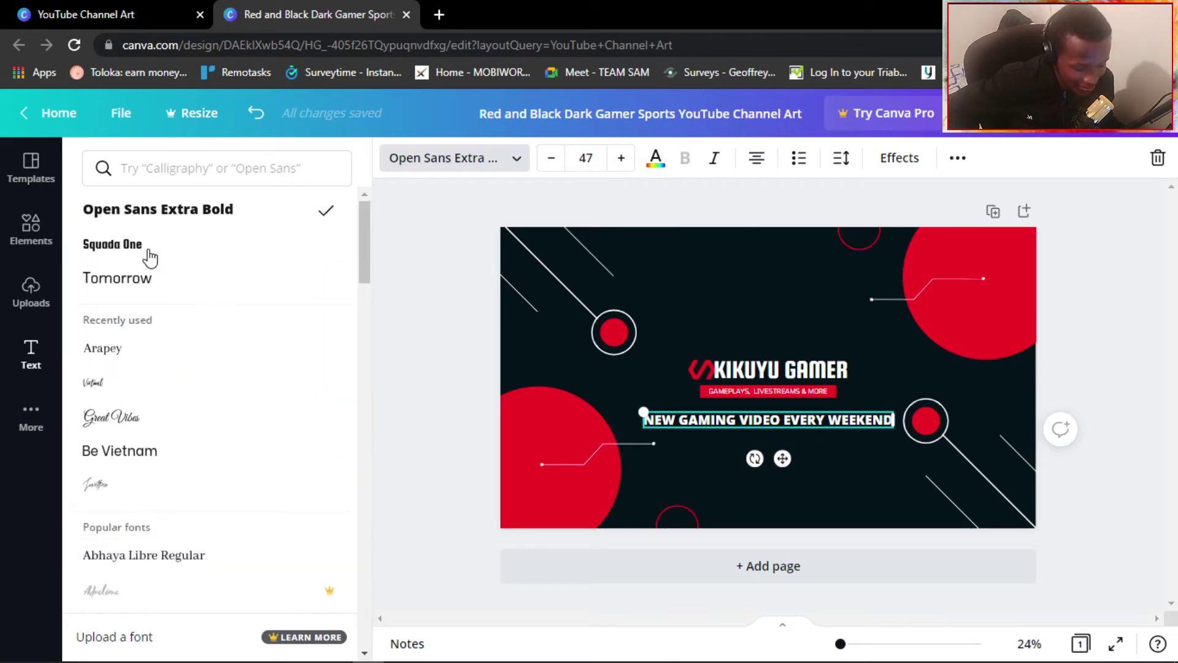
pyautogui.click(153, 296)
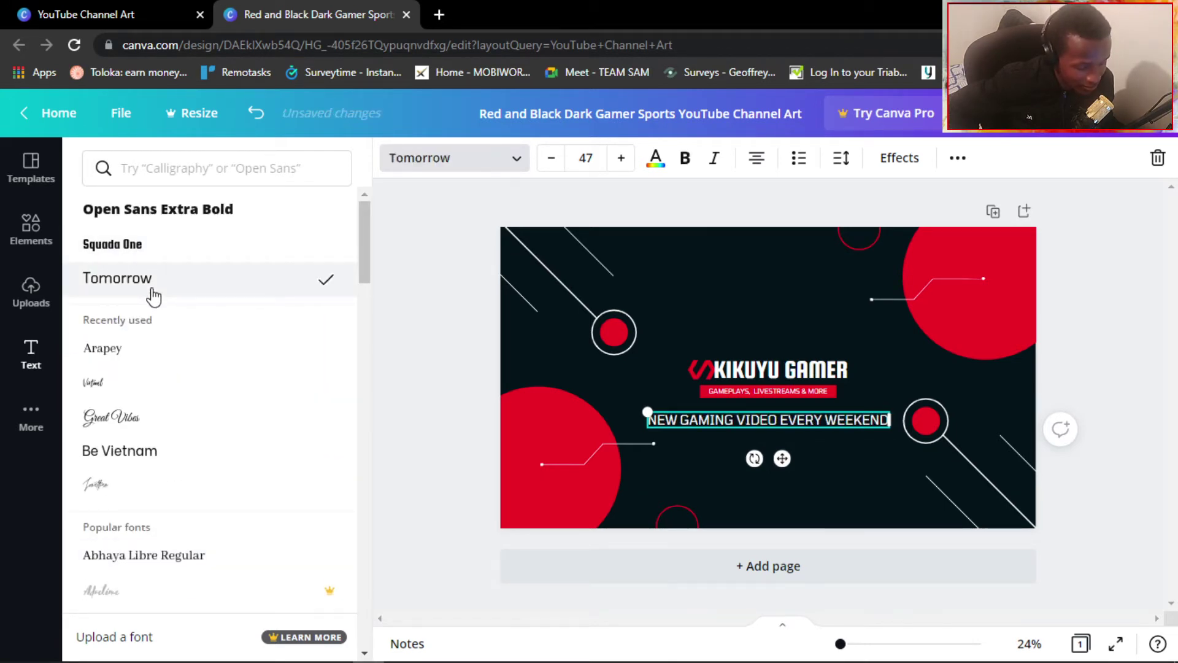
pyautogui.press('Escape')
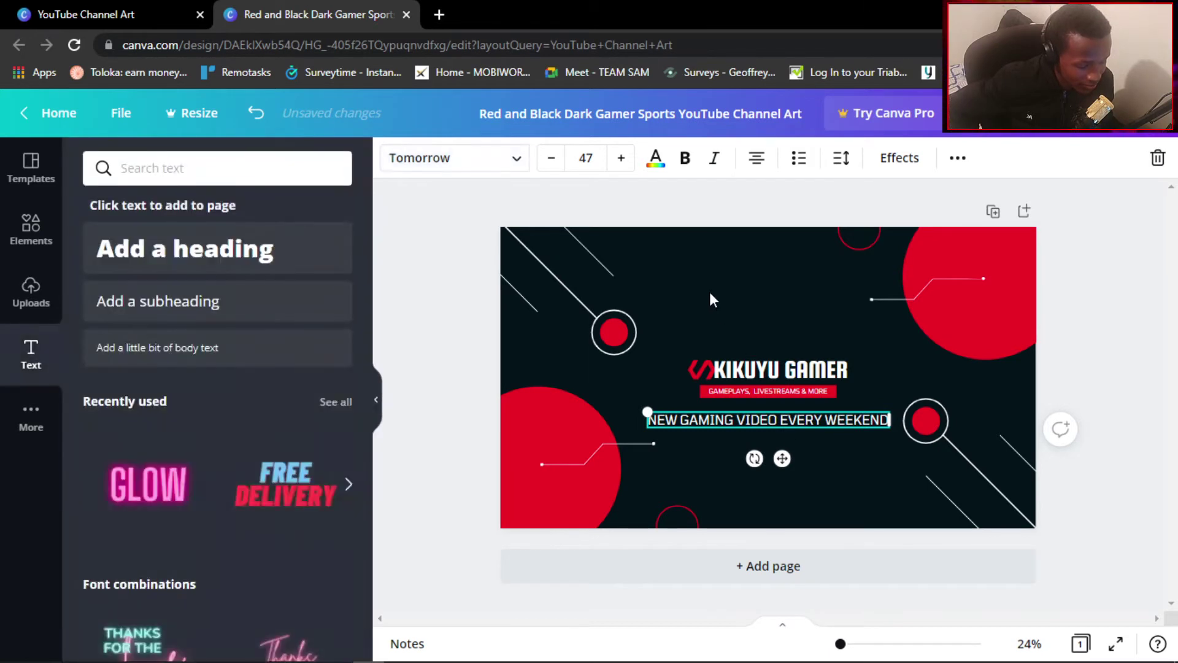
pyautogui.click(686, 367)
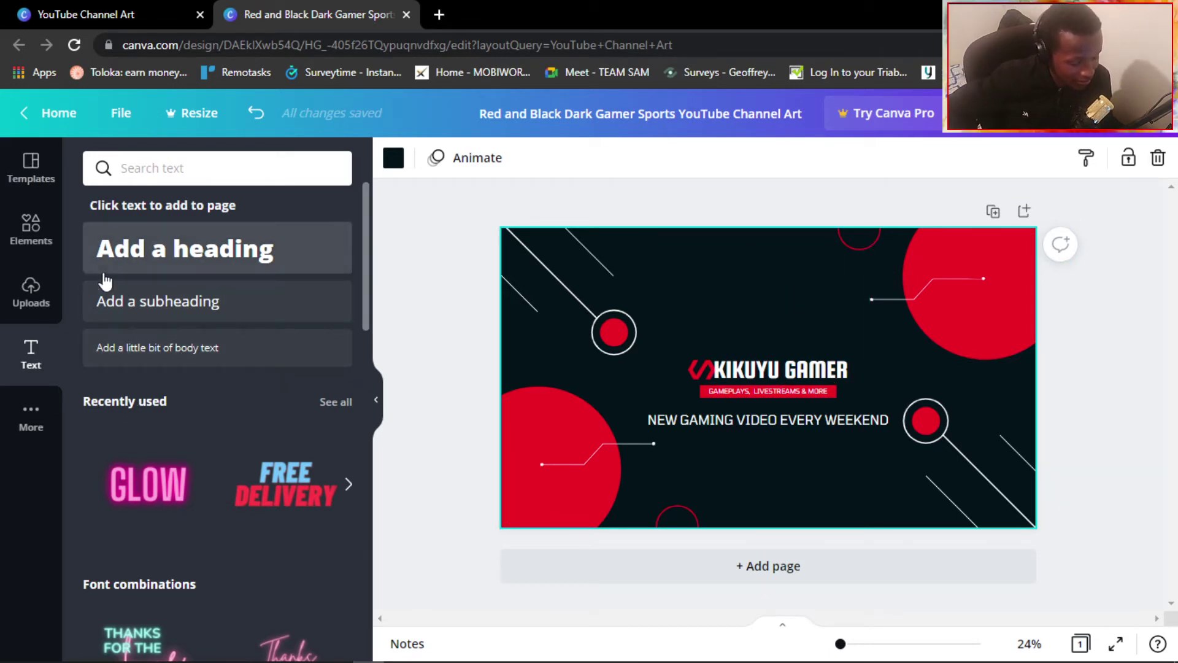
# Add the uploaded cutout portrait in the grey jacket, shrink it and place it over the ringed red circle in the banner's upper left.
pyautogui.click(31, 293)
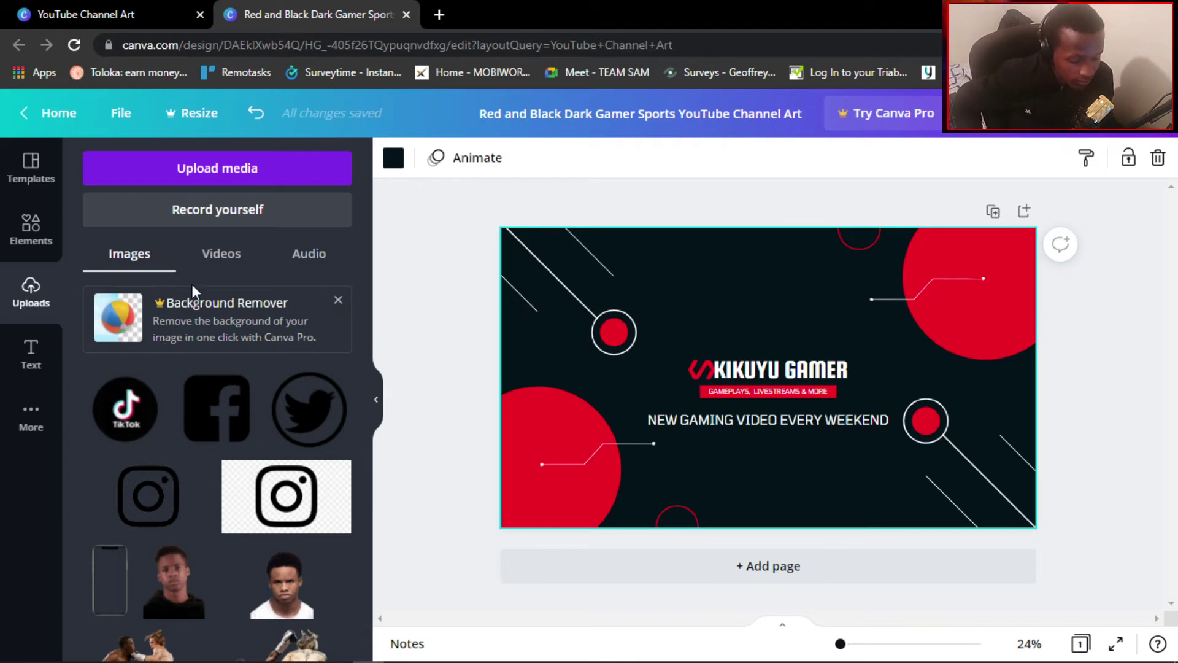
pyautogui.moveTo(159, 396)
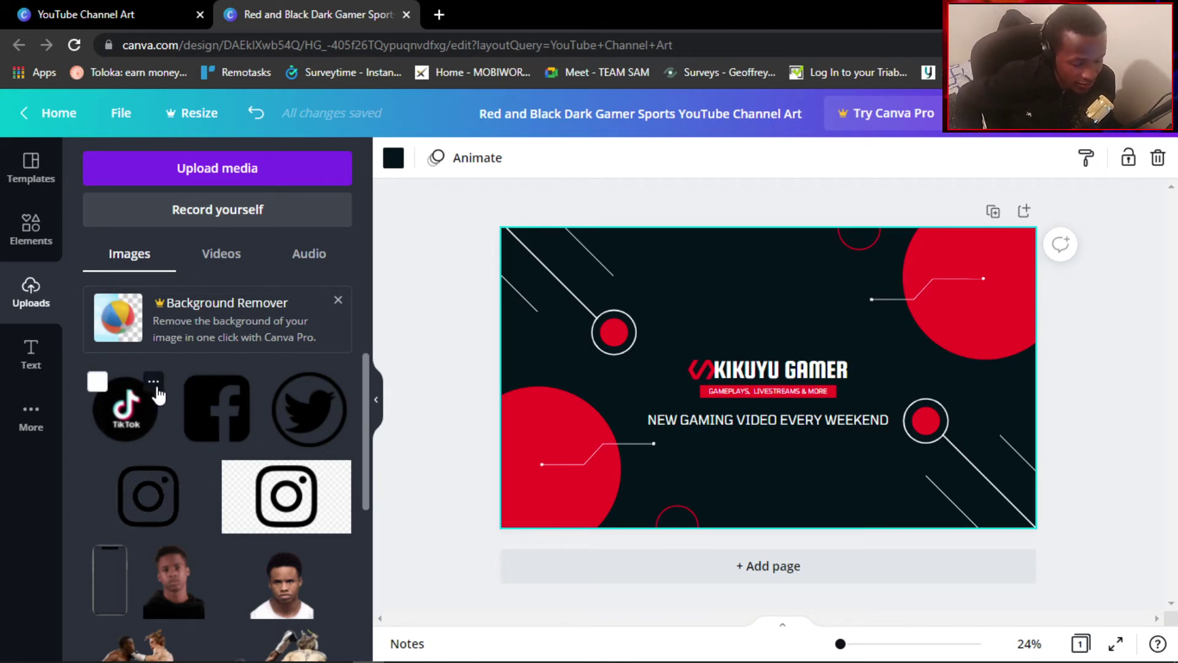
pyautogui.scroll(-10, 160, 396)
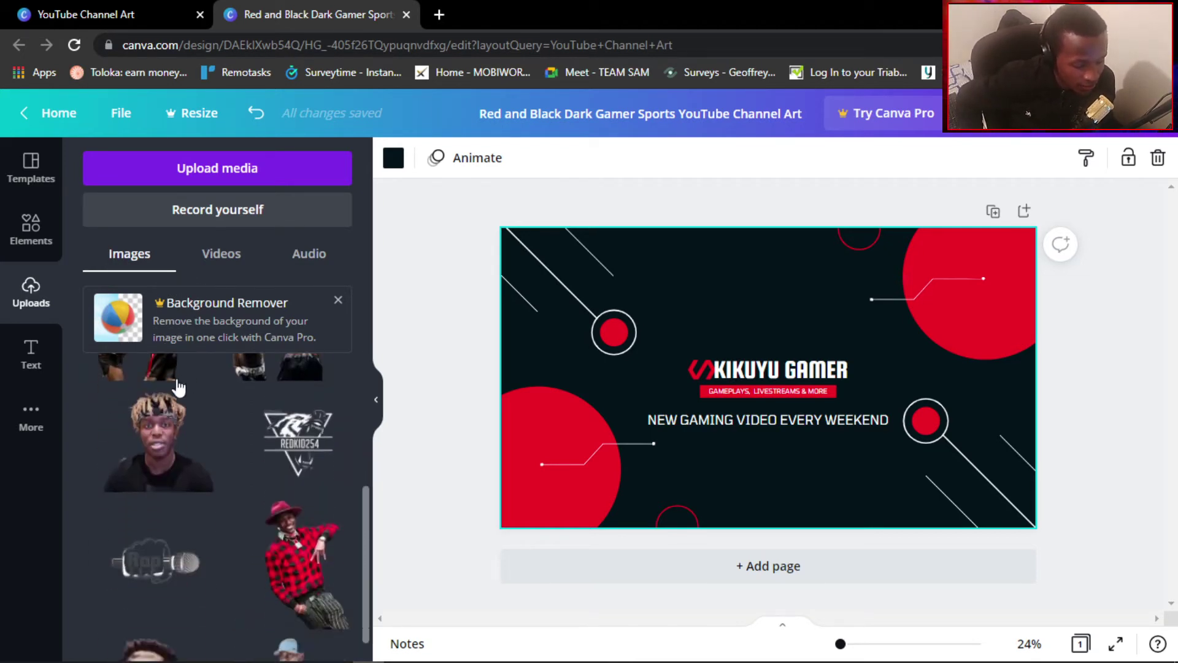
pyautogui.scroll(-10, 177, 386)
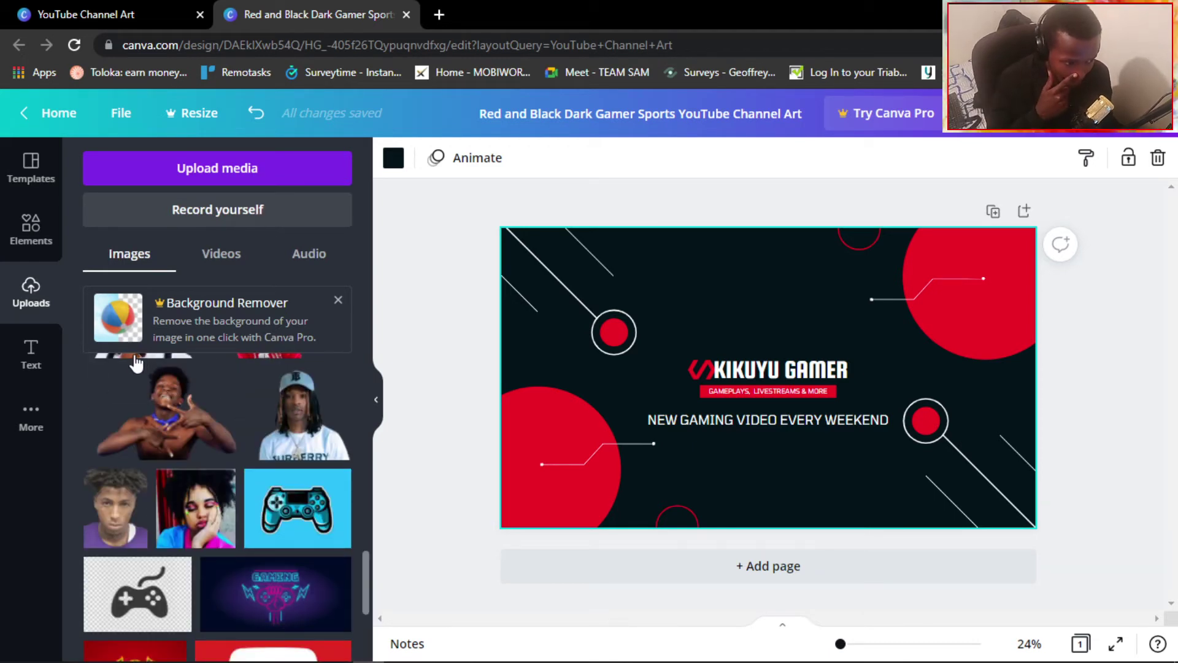
pyautogui.scroll(-6, 108, 390)
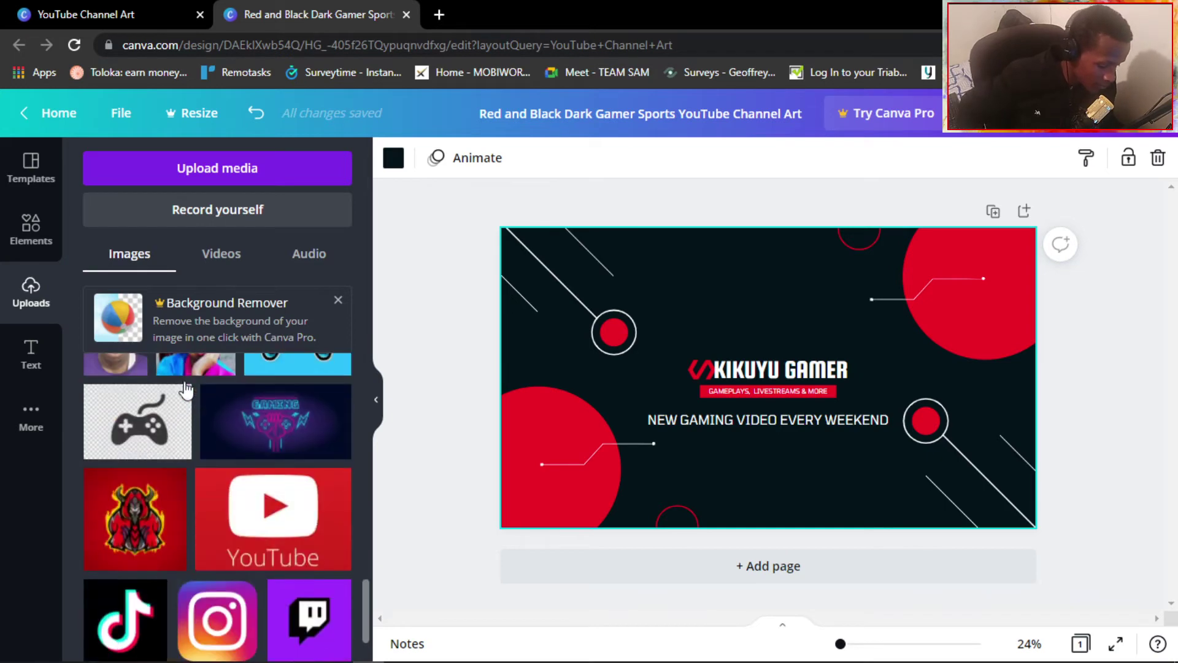
pyautogui.scroll(-4, 180, 421)
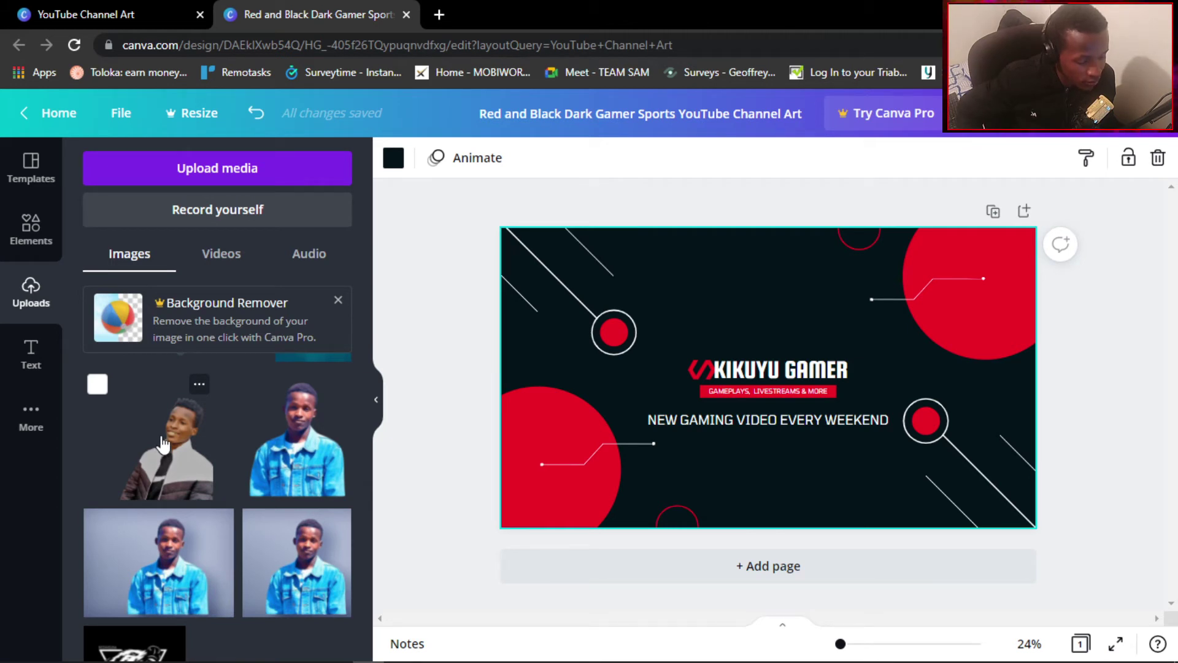
pyautogui.click(162, 443)
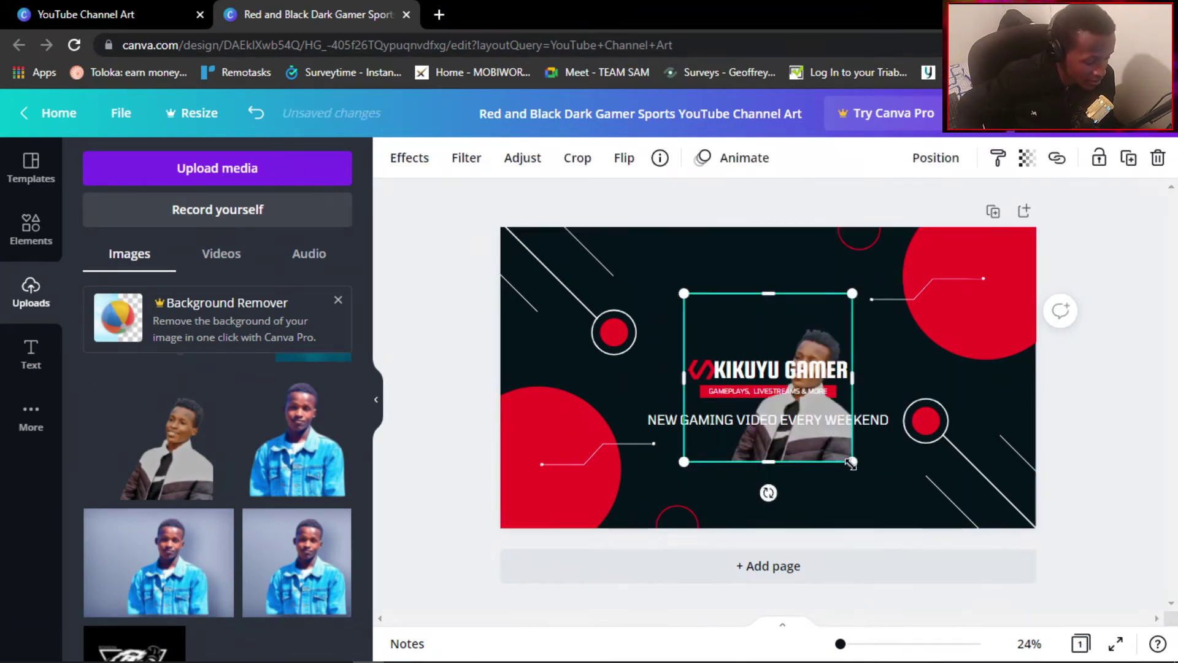
pyautogui.moveTo(851, 463); pyautogui.dragTo(603, 305)
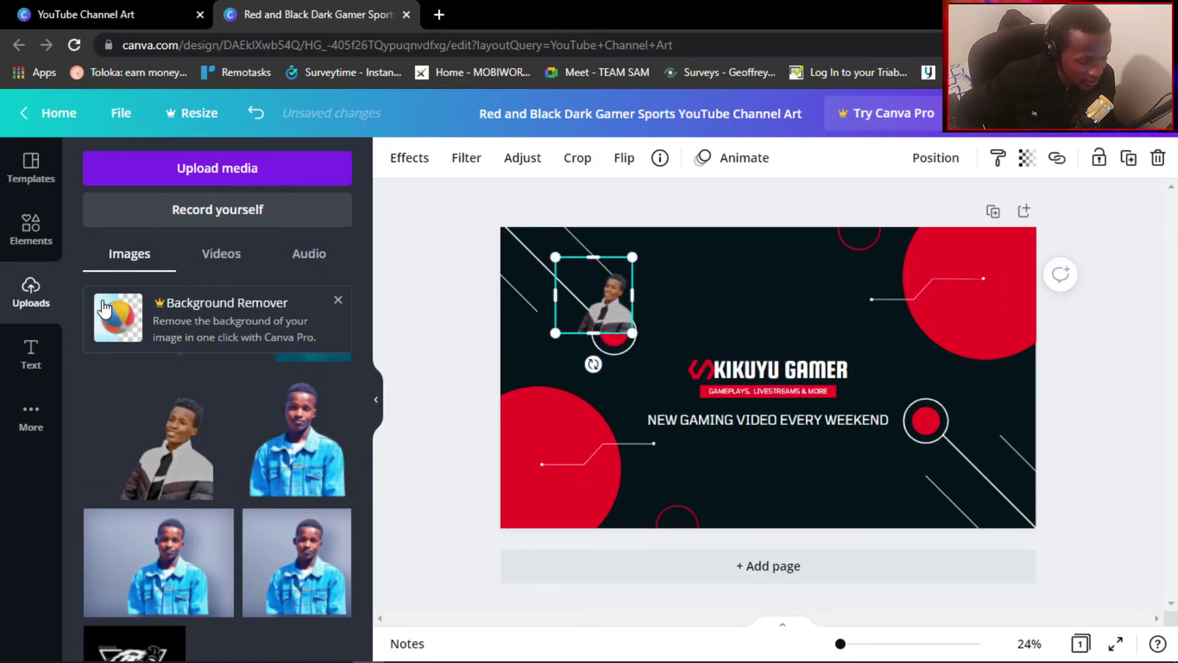
# Add a circle shape, shrink it and place it to the right of the KIKUYU GAMER title.
pyautogui.click(31, 354)
pyautogui.click(30, 229)
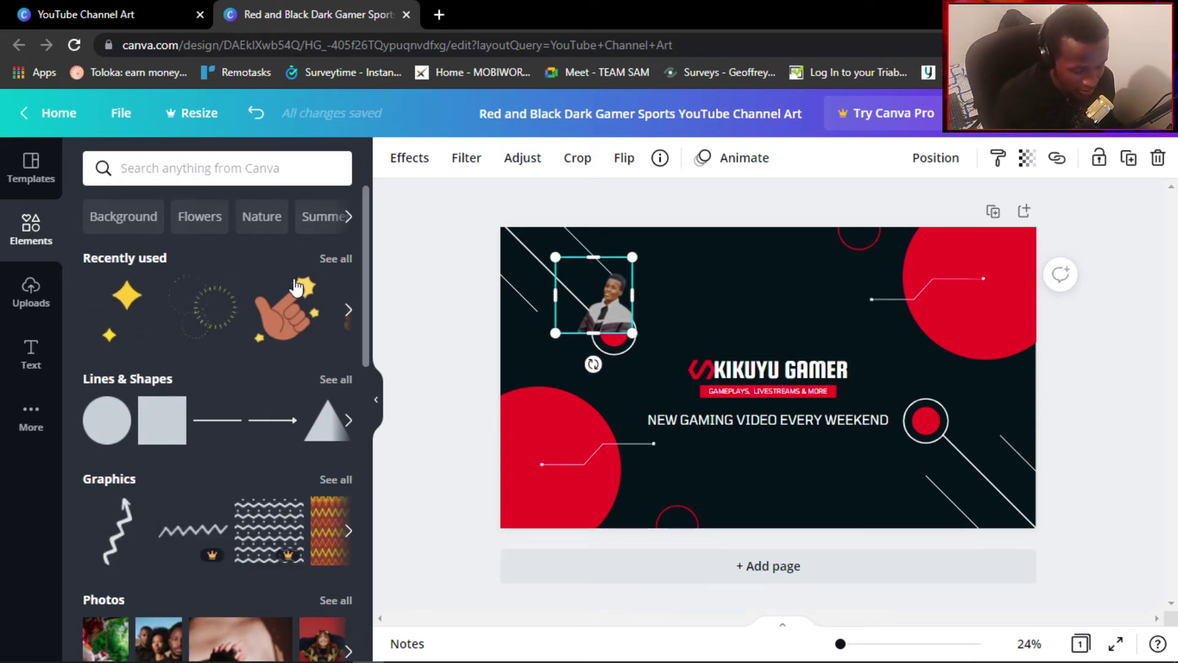
pyautogui.click(30, 287)
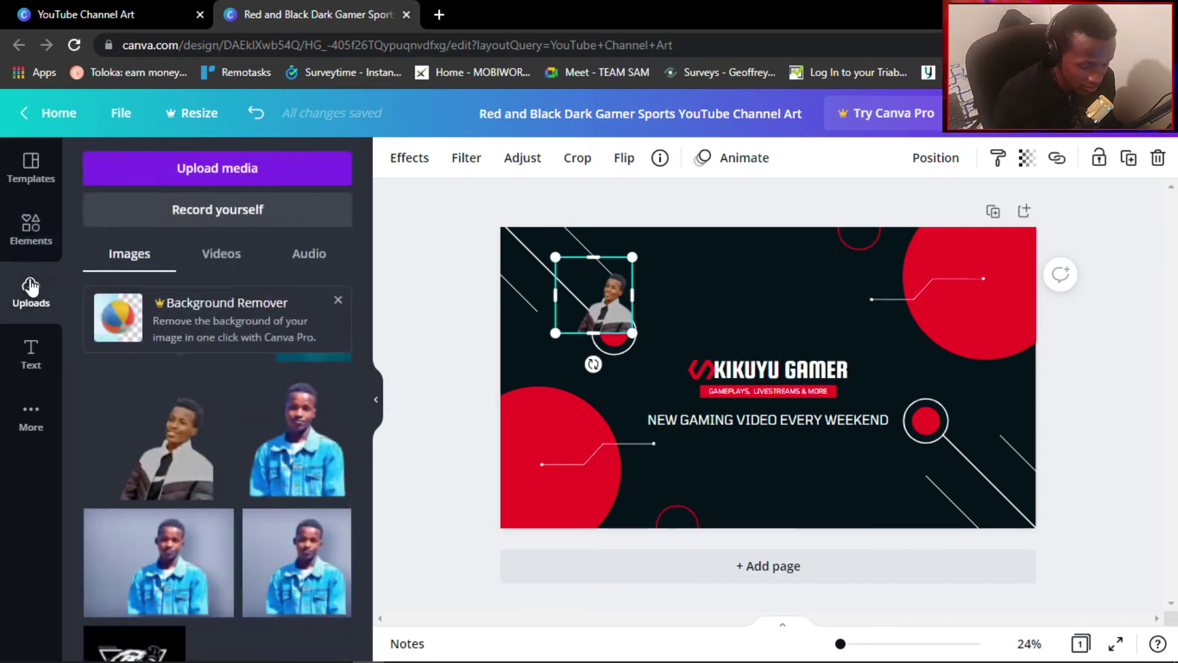
pyautogui.click(27, 255)
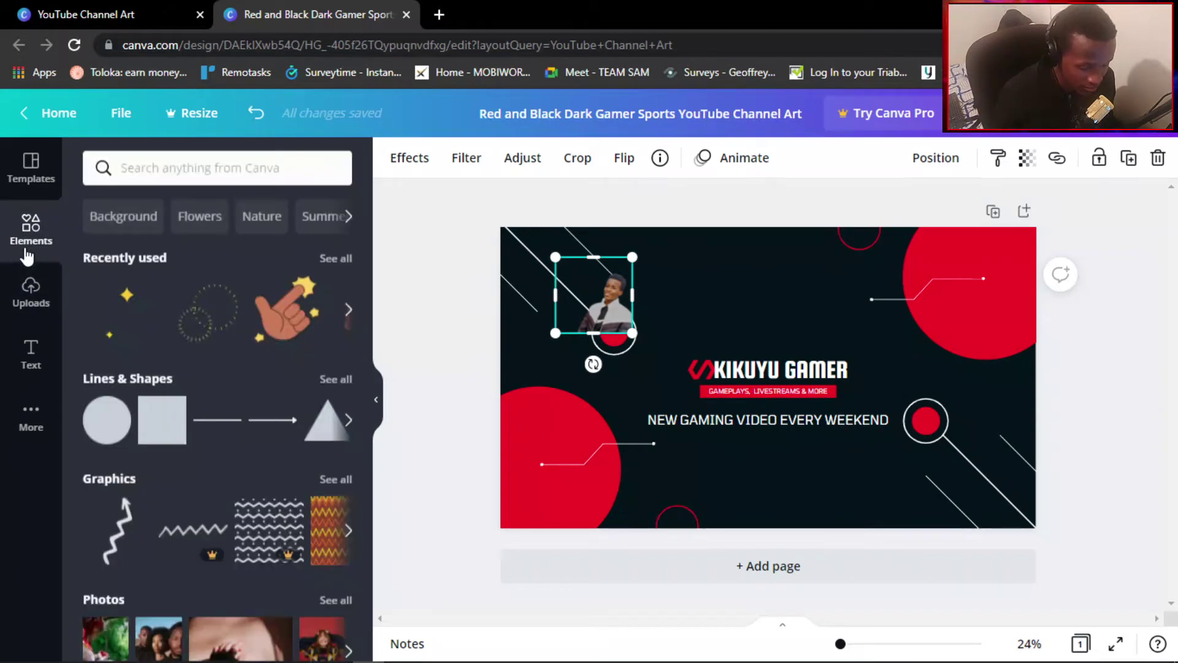
pyautogui.click(100, 423)
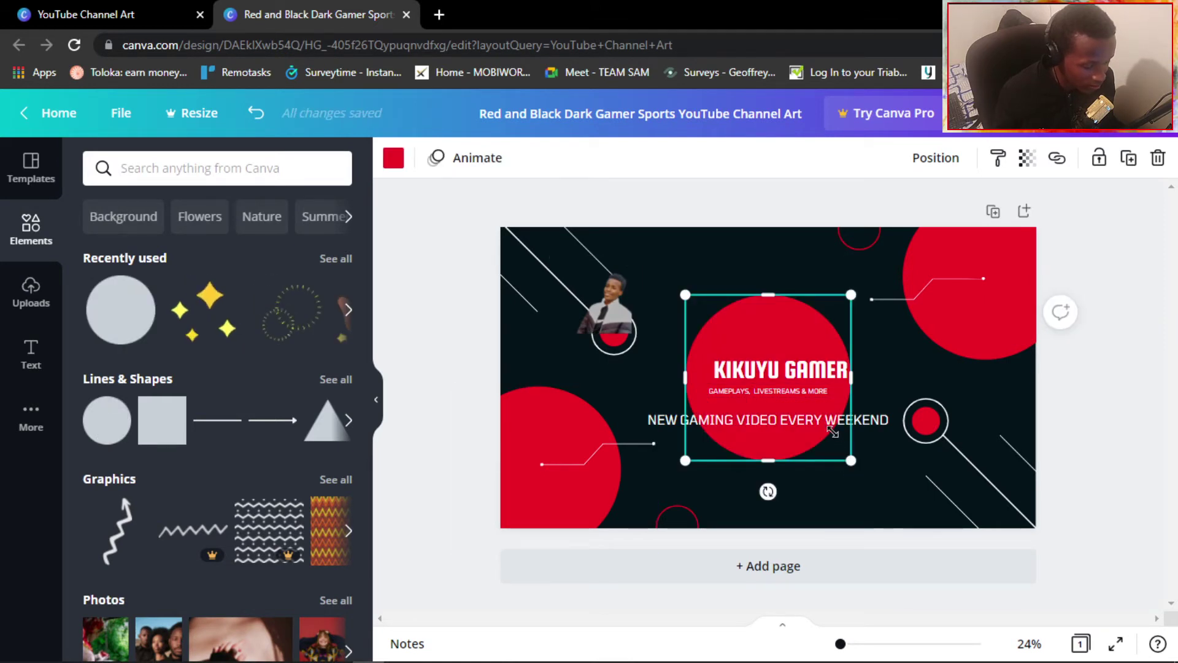
pyautogui.moveTo(832, 431); pyautogui.dragTo(762, 372)
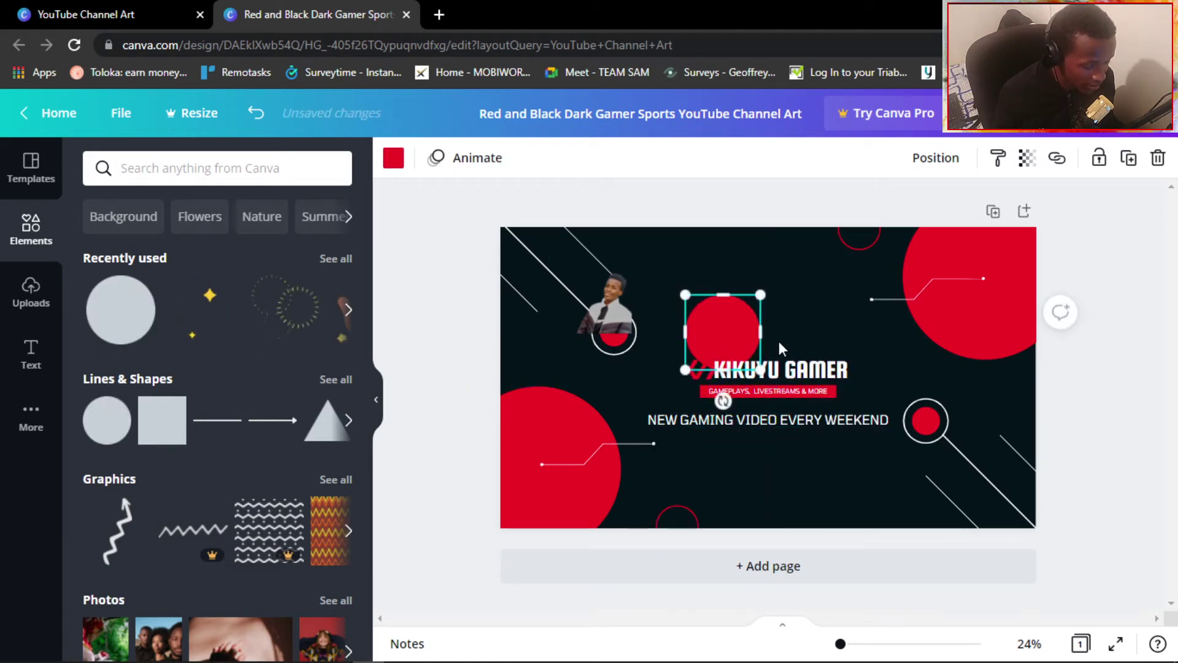
pyautogui.moveTo(718, 335); pyautogui.dragTo(887, 364)
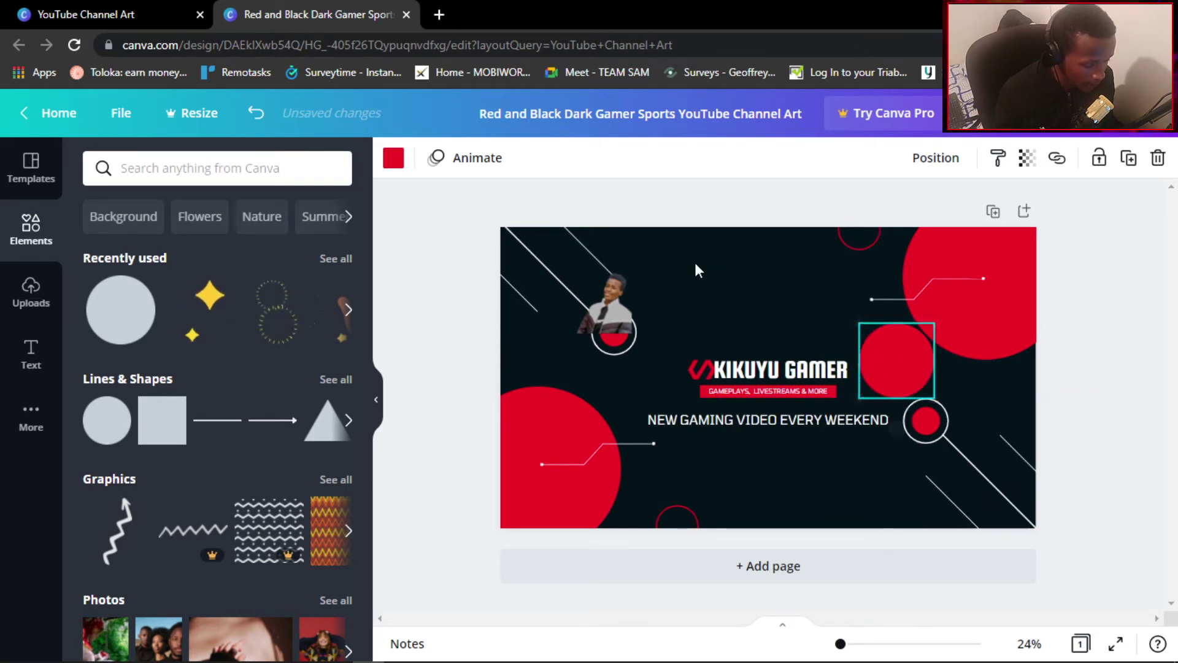
# Try placing the portrait on the new red circle, with the circle sent backward behind it.
pyautogui.moveTo(442, 182); pyautogui.dragTo(915, 362)
pyautogui.click(902, 362)
pyautogui.rightClick(902, 362)
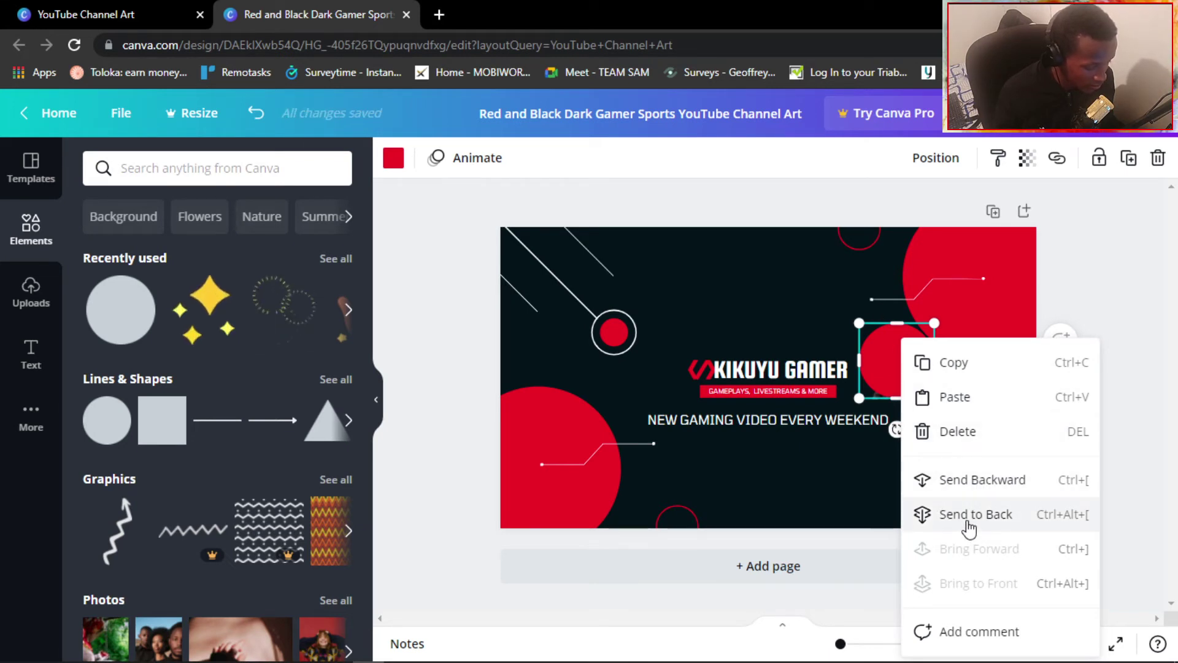
pyautogui.click(972, 491)
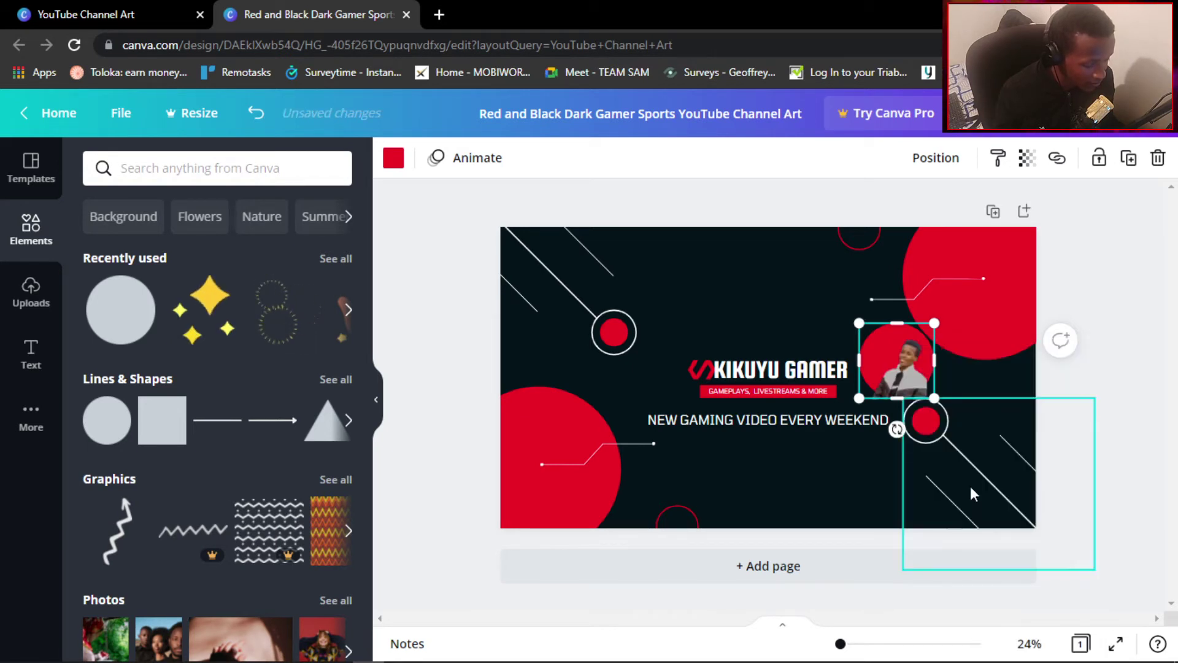
pyautogui.click(897, 370)
pyautogui.moveTo(912, 376); pyautogui.dragTo(907, 369)
pyautogui.click(958, 388)
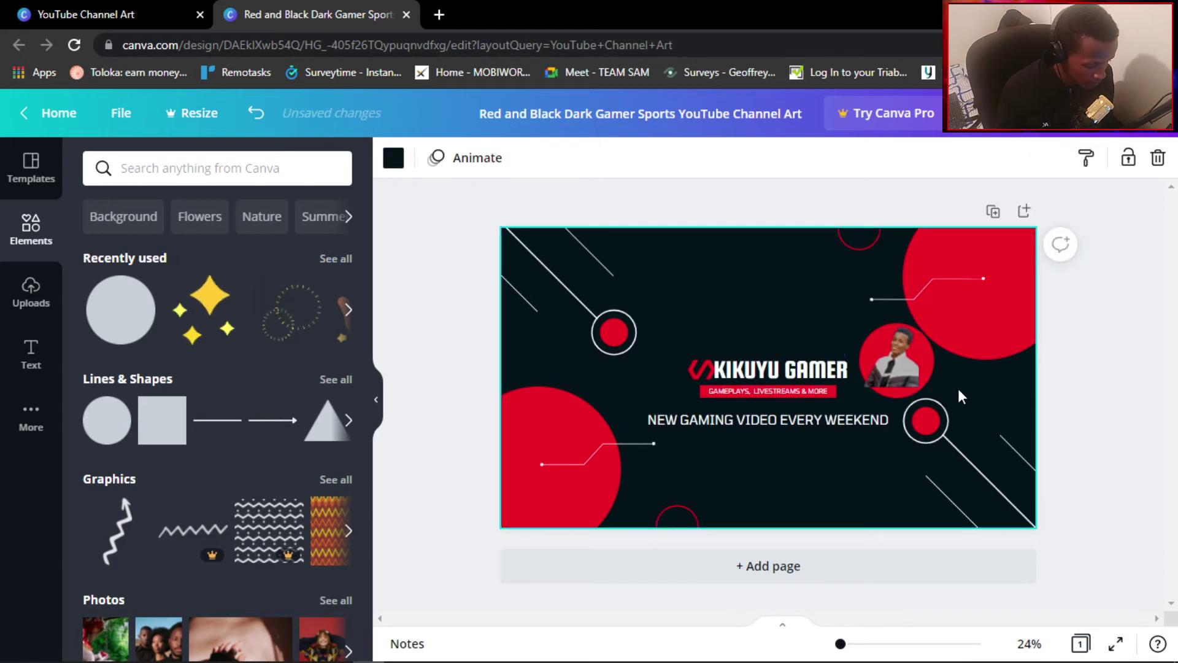
# Move the portrait off the added red circle to the banner's upper left, above the title, and delete that circle.
pyautogui.click(907, 359)
pyautogui.moveTo(907, 357); pyautogui.dragTo(674, 293)
pyautogui.click(878, 356)
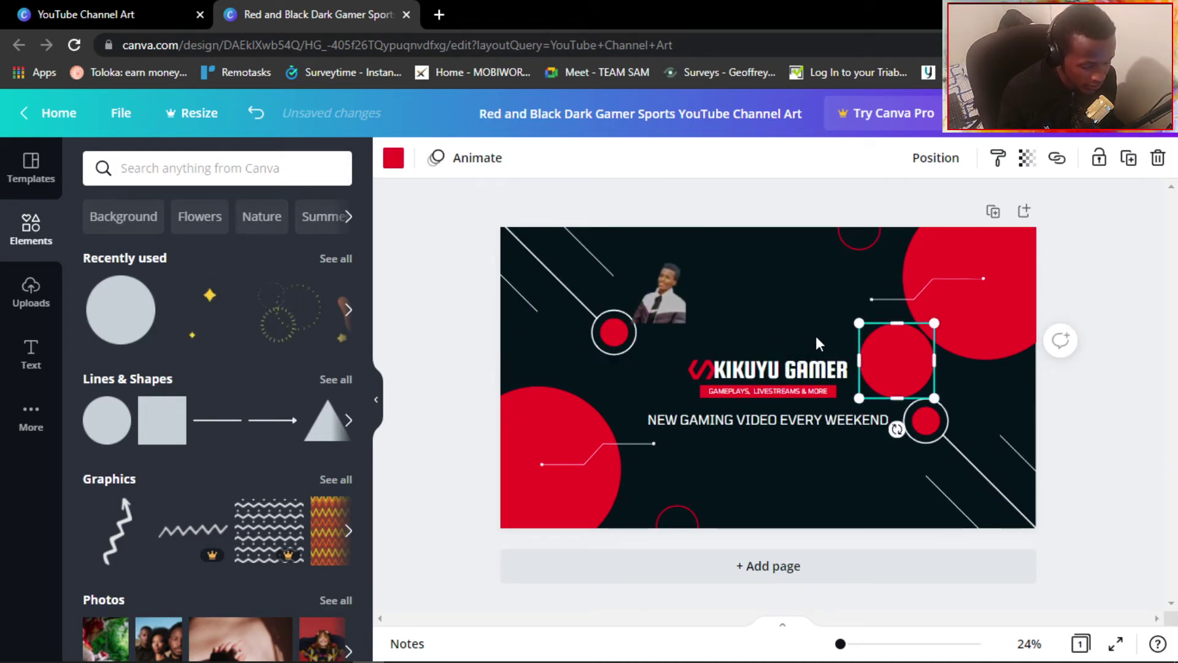
pyautogui.rightClick(888, 356)
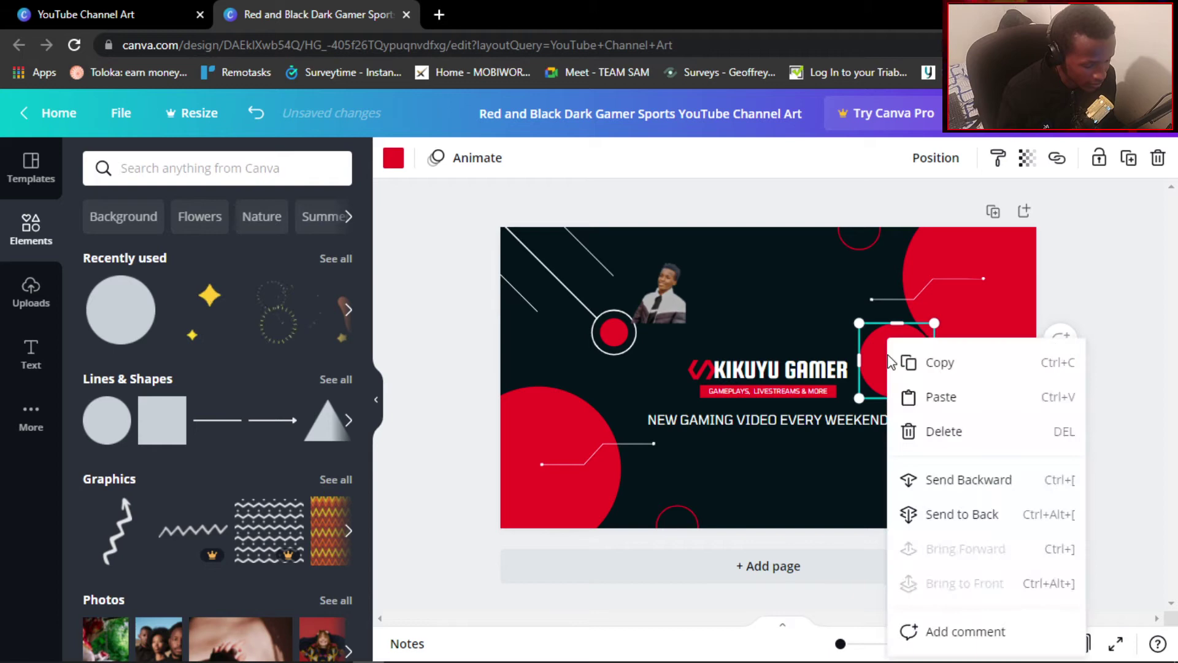
pyautogui.click(934, 432)
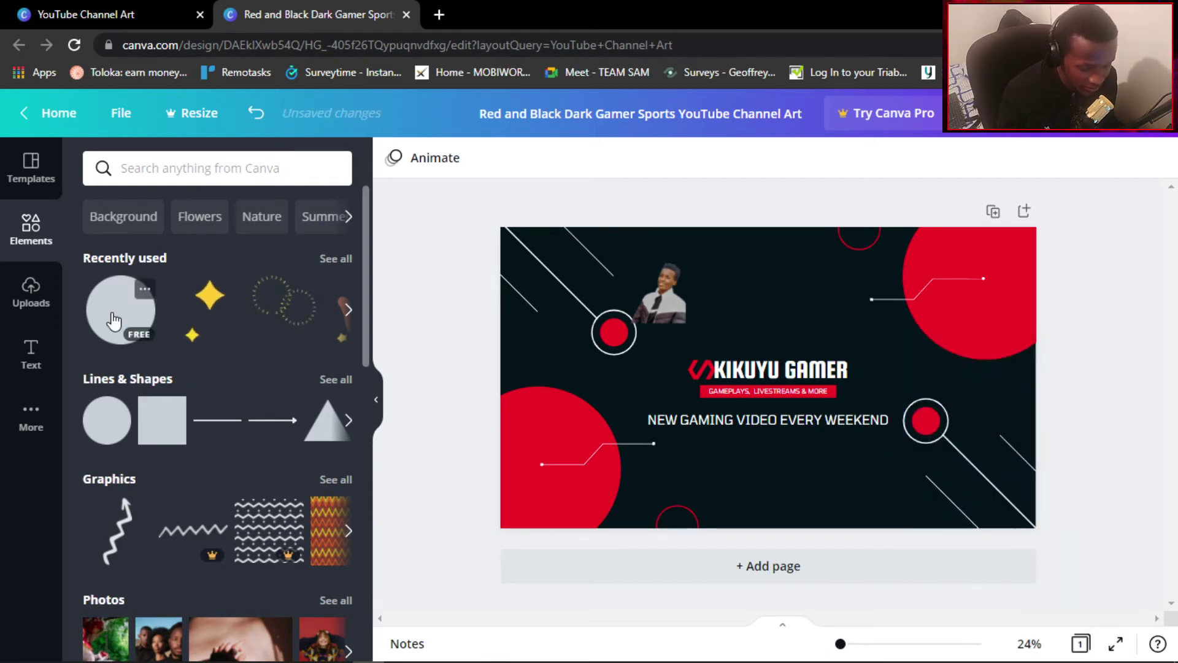
# Browse the elements library's Background category and narrow it to photos.
pyautogui.scroll(-8, 145, 398)
pyautogui.scroll(6, 140, 356)
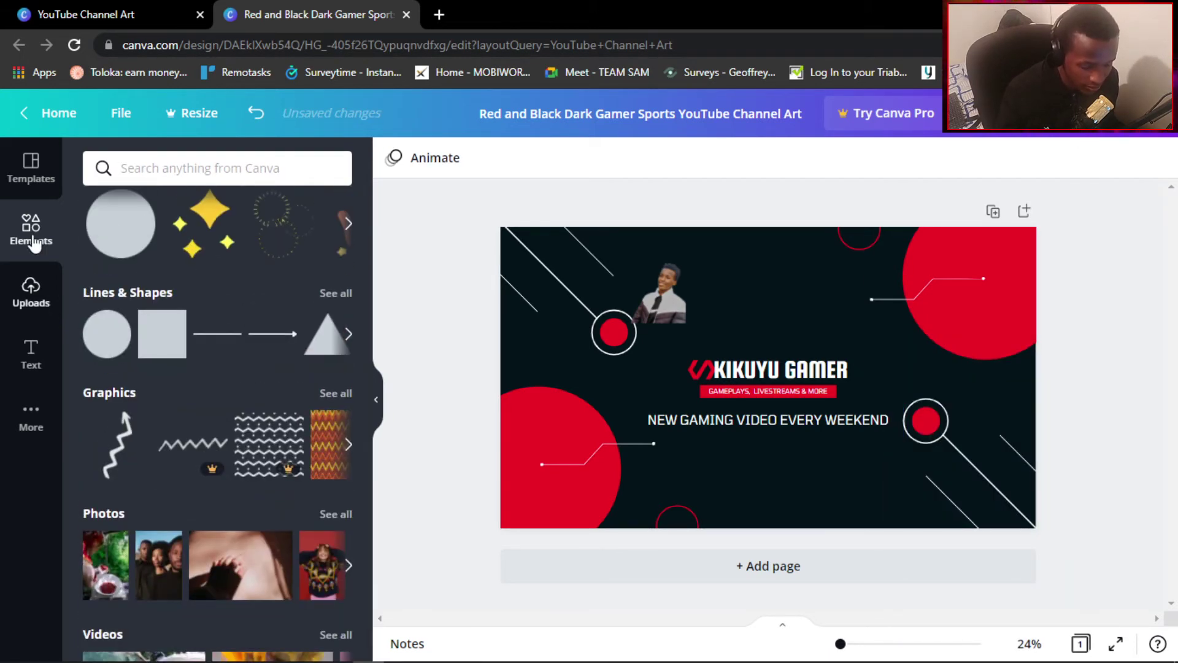
pyautogui.scroll(2, 154, 289)
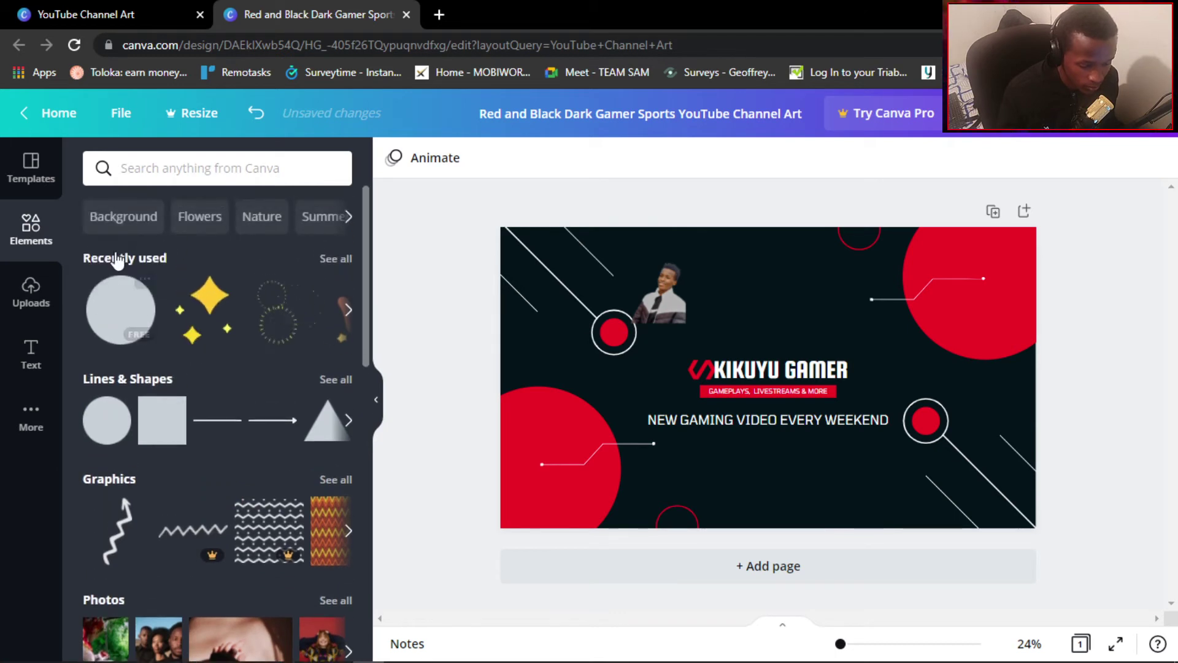
pyautogui.click(111, 217)
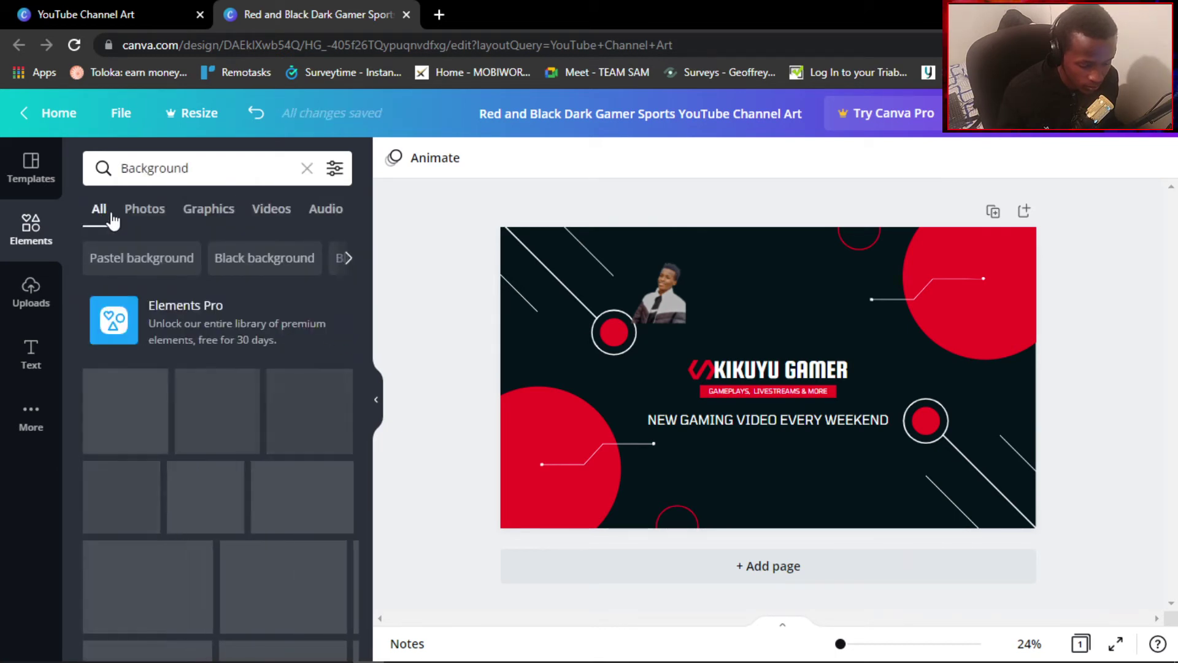
pyautogui.click(147, 217)
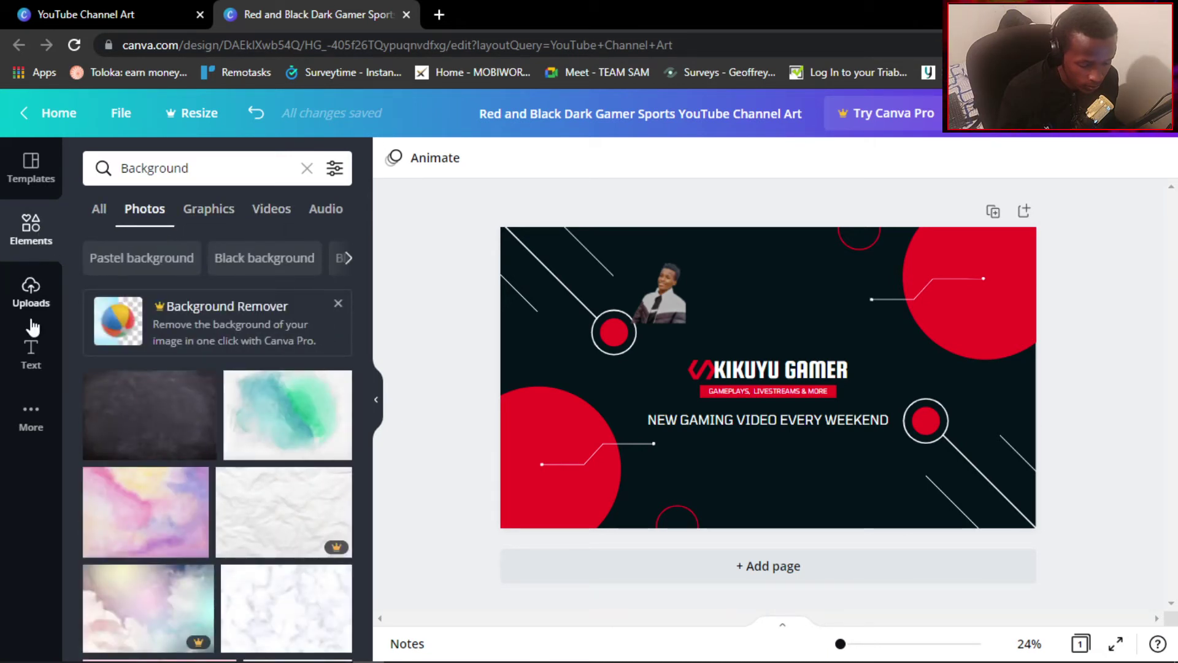
# Clear the Background search to return to the elements library's main overview.
pyautogui.click(103, 221)
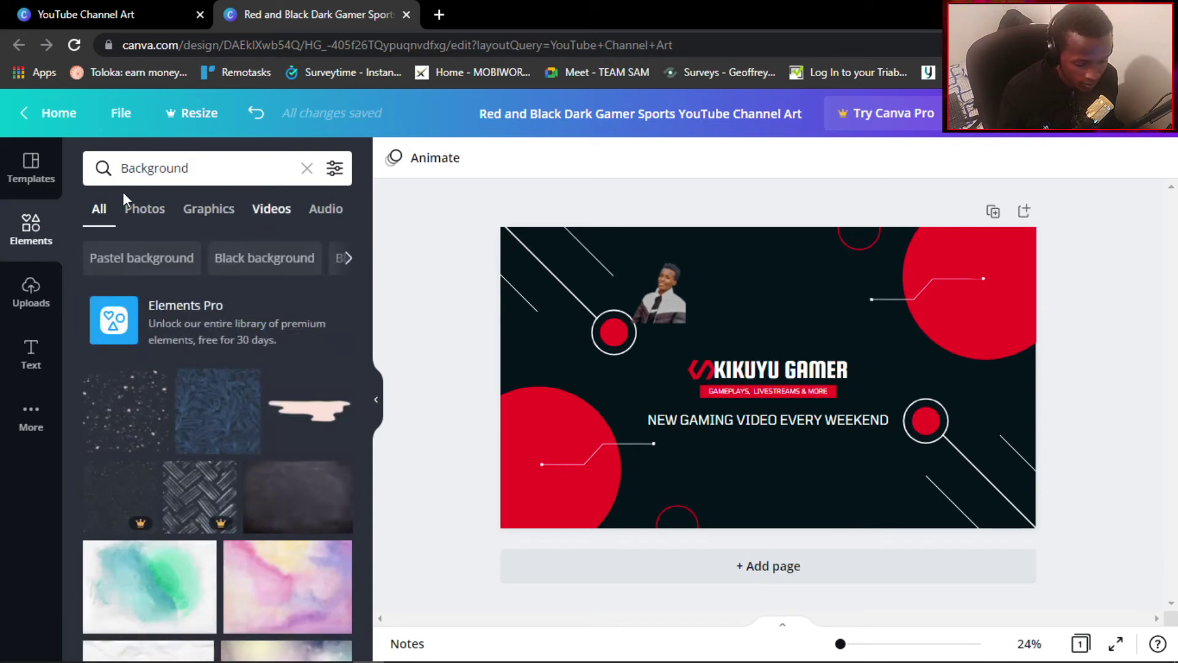
pyautogui.click(201, 181)
pyautogui.press('BackSpace')
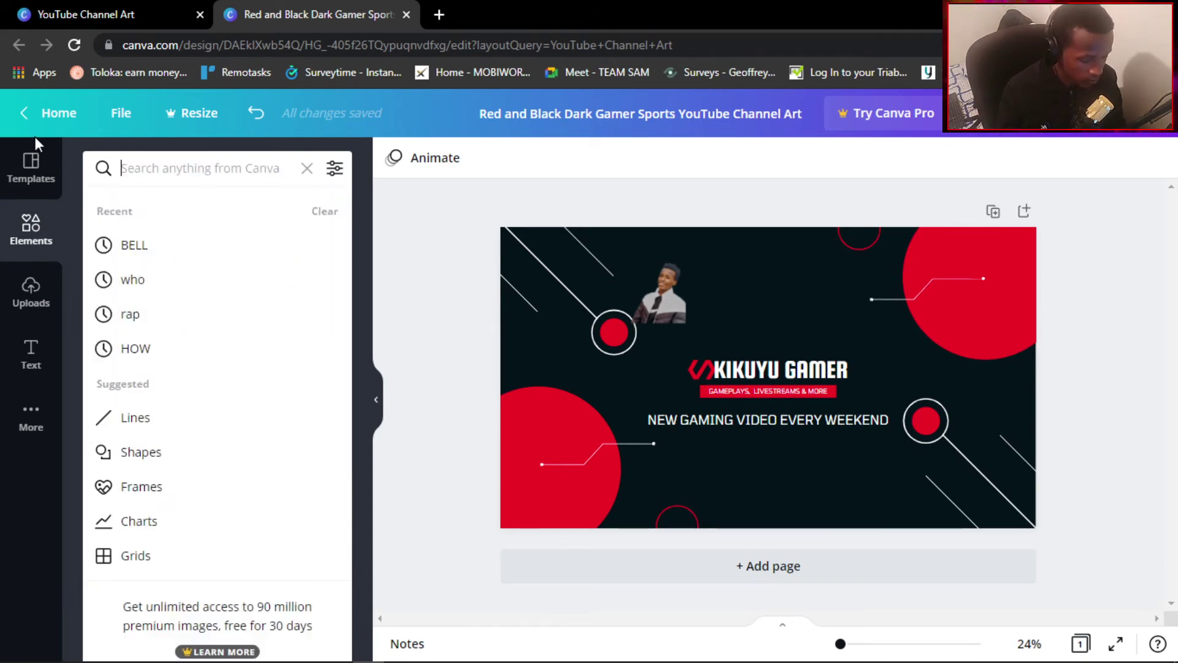
pyautogui.click(306, 175)
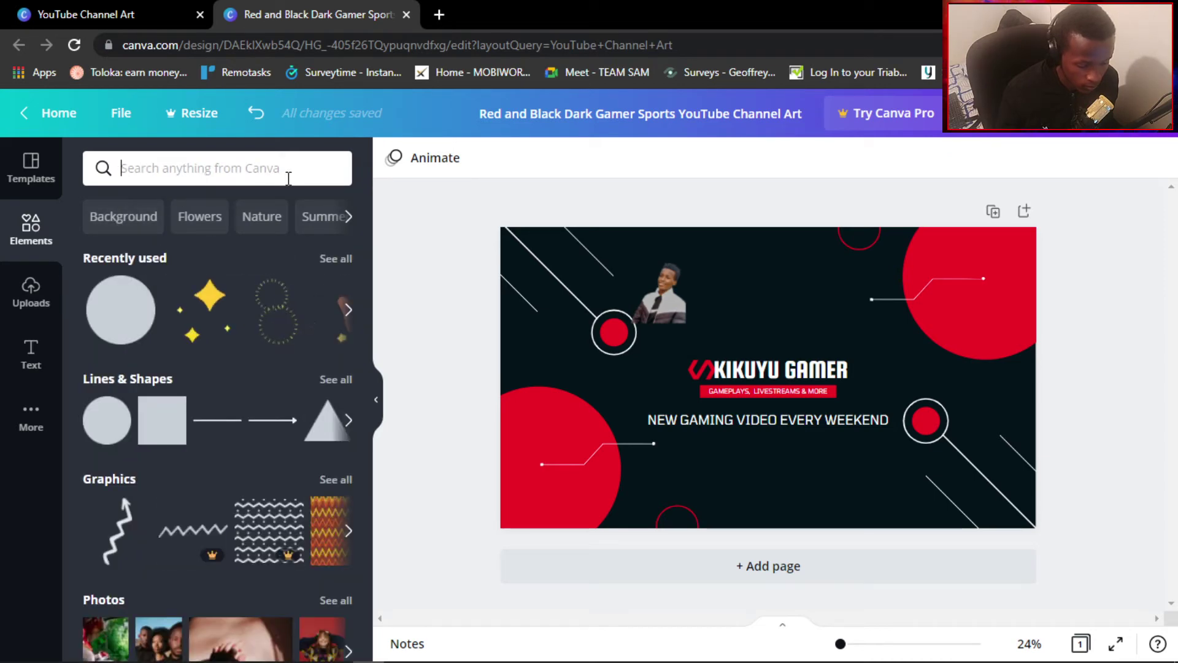
# Add the circular photo frame to the right of the KIKUYU GAMER title and shrink it.
pyautogui.scroll(-5, 101, 359)
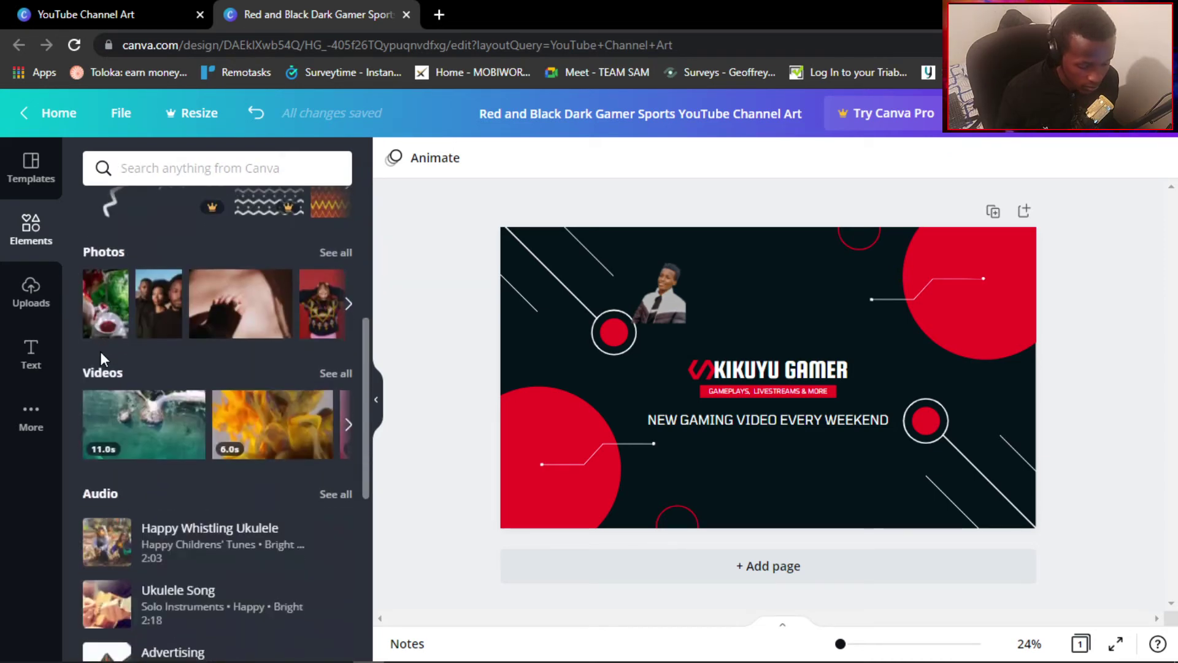
pyautogui.scroll(-6, 101, 356)
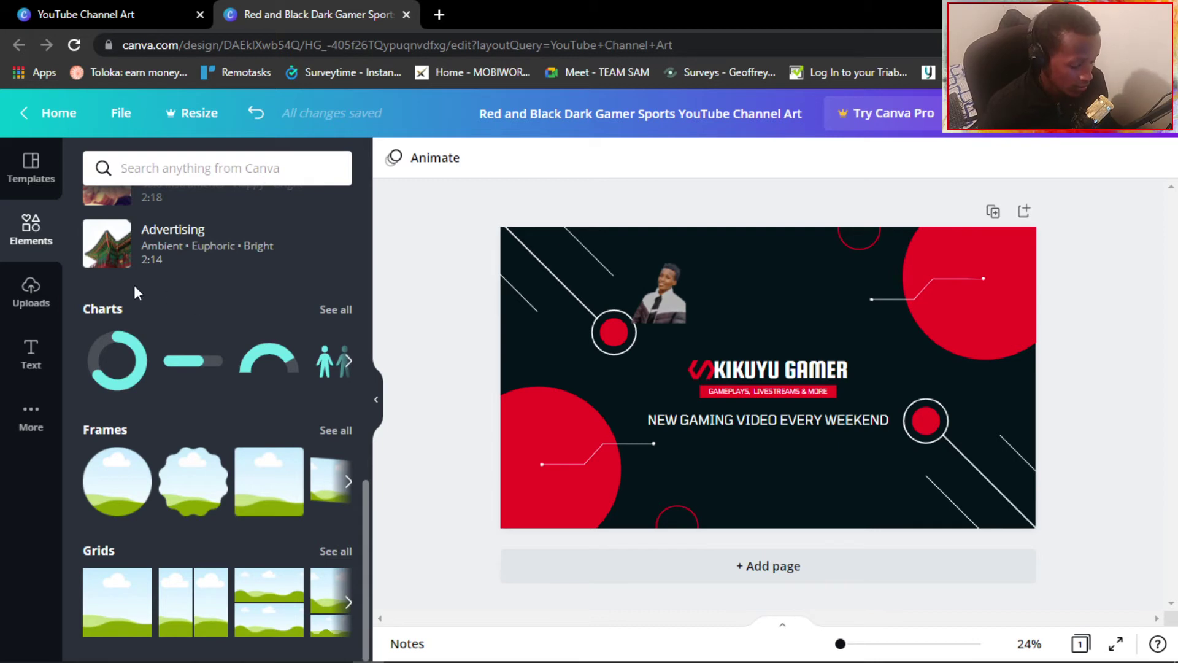
pyautogui.moveTo(112, 472)
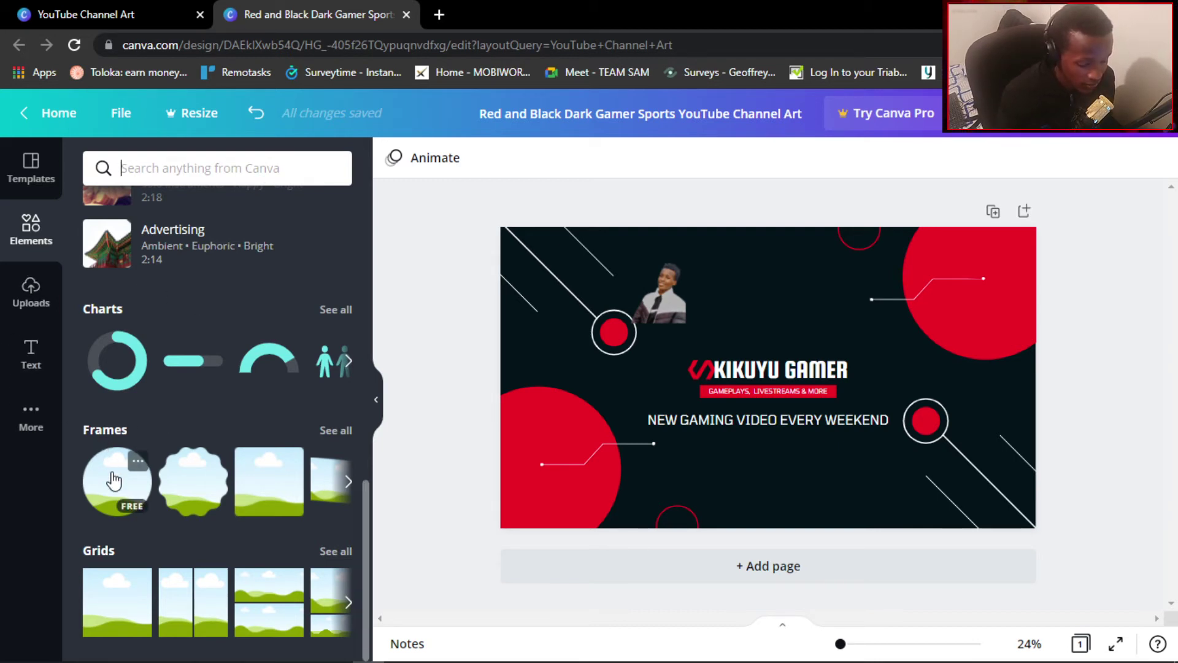
pyautogui.moveTo(113, 480); pyautogui.dragTo(875, 372)
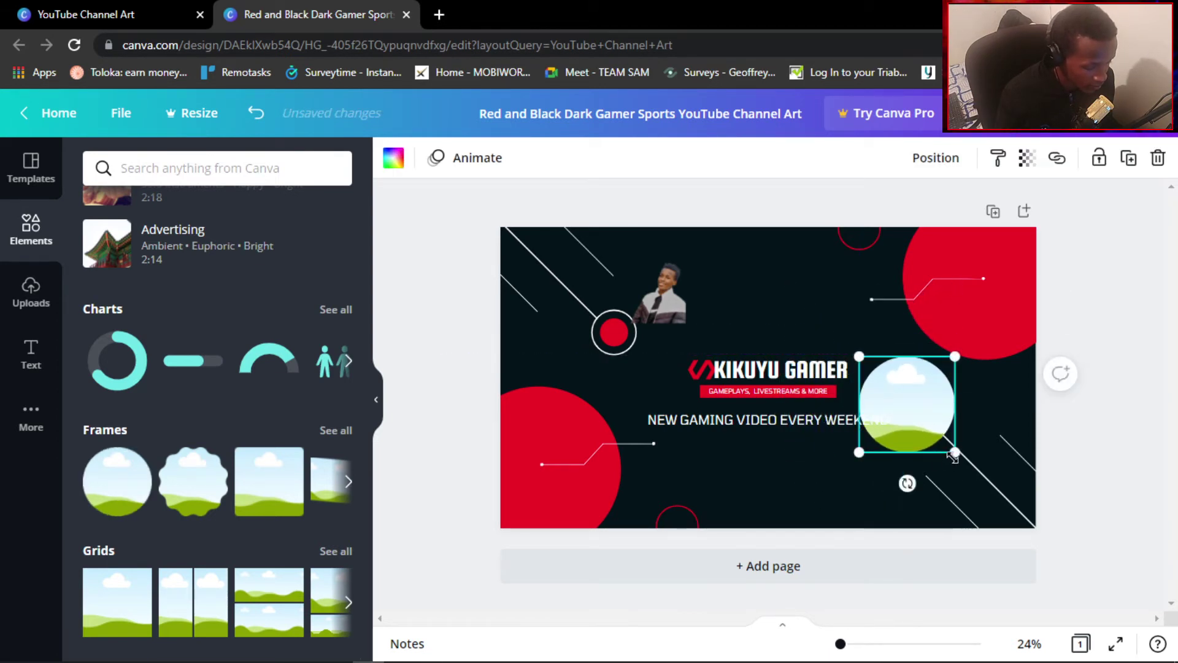
pyautogui.moveTo(948, 443); pyautogui.dragTo(900, 368)
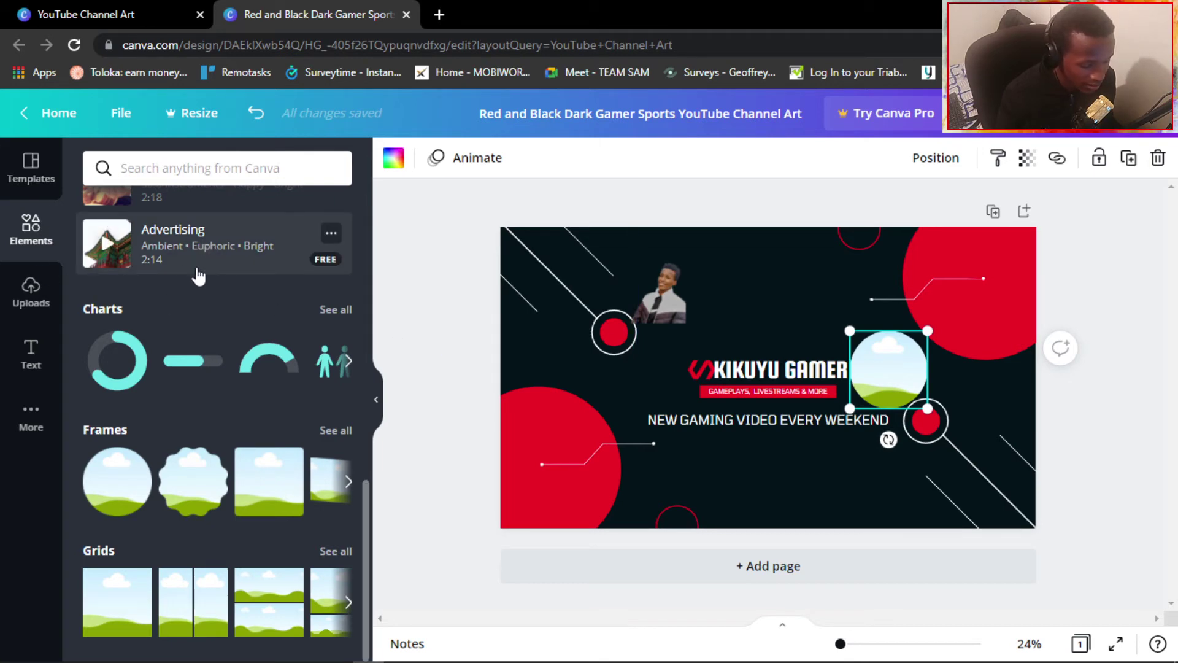
# Place the portrait from above the title into the circular frame.
pyautogui.scroll(8, 197, 276)
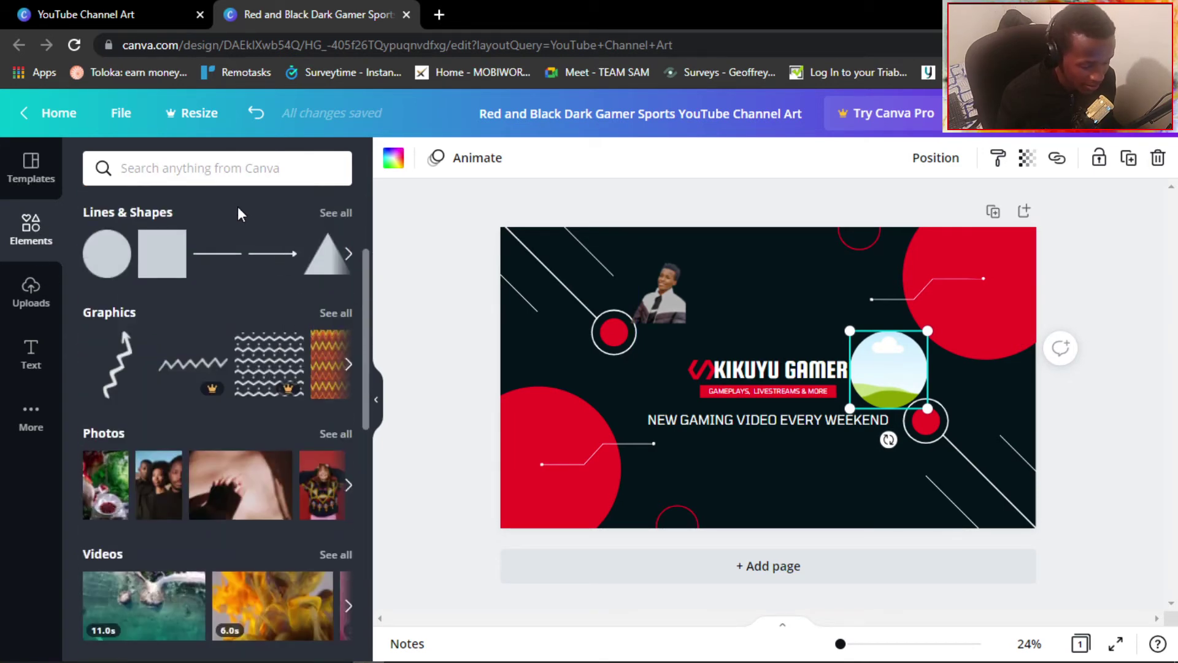
pyautogui.scroll(3, 245, 211)
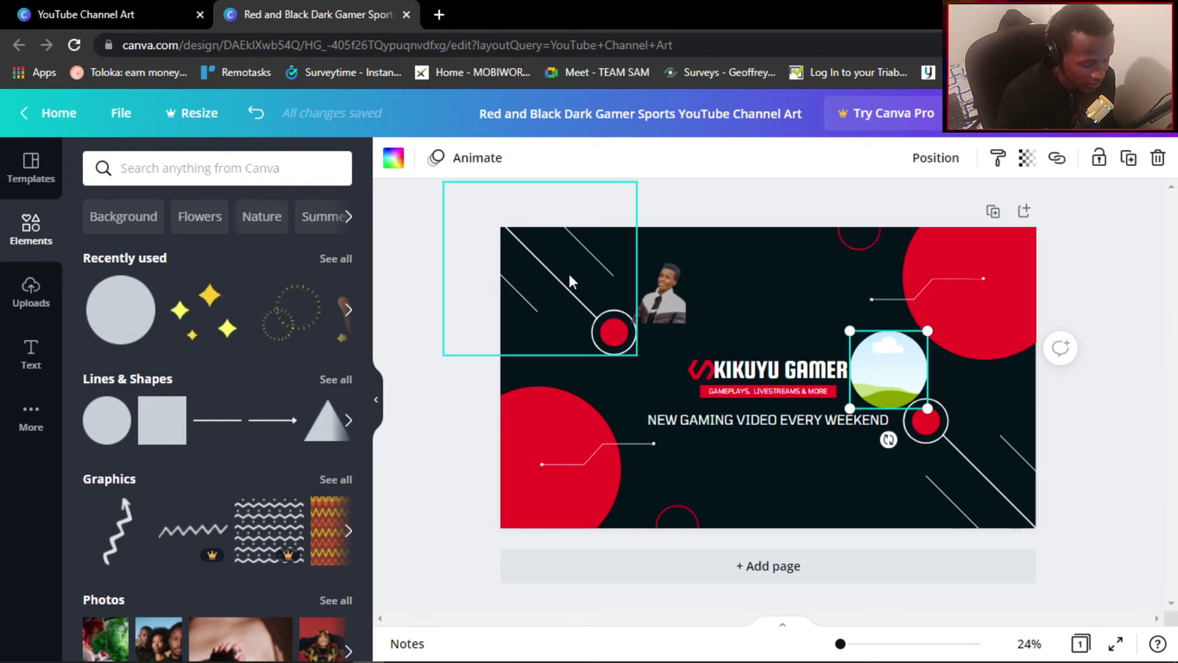
pyautogui.moveTo(668, 286); pyautogui.dragTo(892, 363)
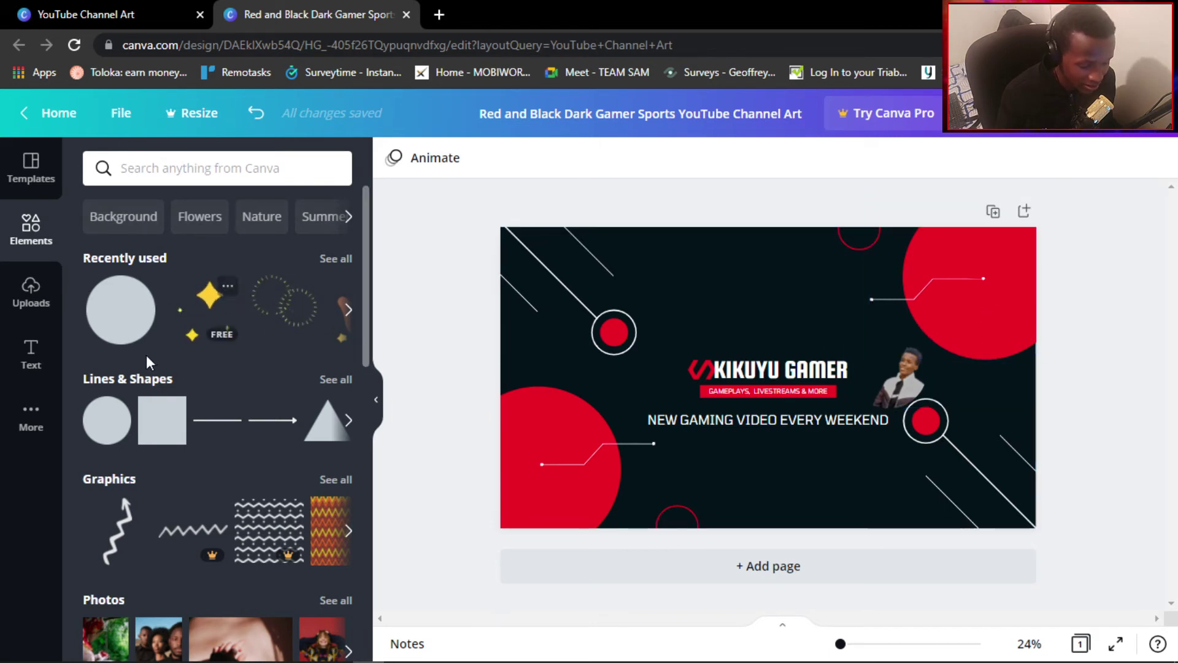
# Add the recently used circle shape, place it over the framed portrait and send it to the back.
pyautogui.click(121, 308)
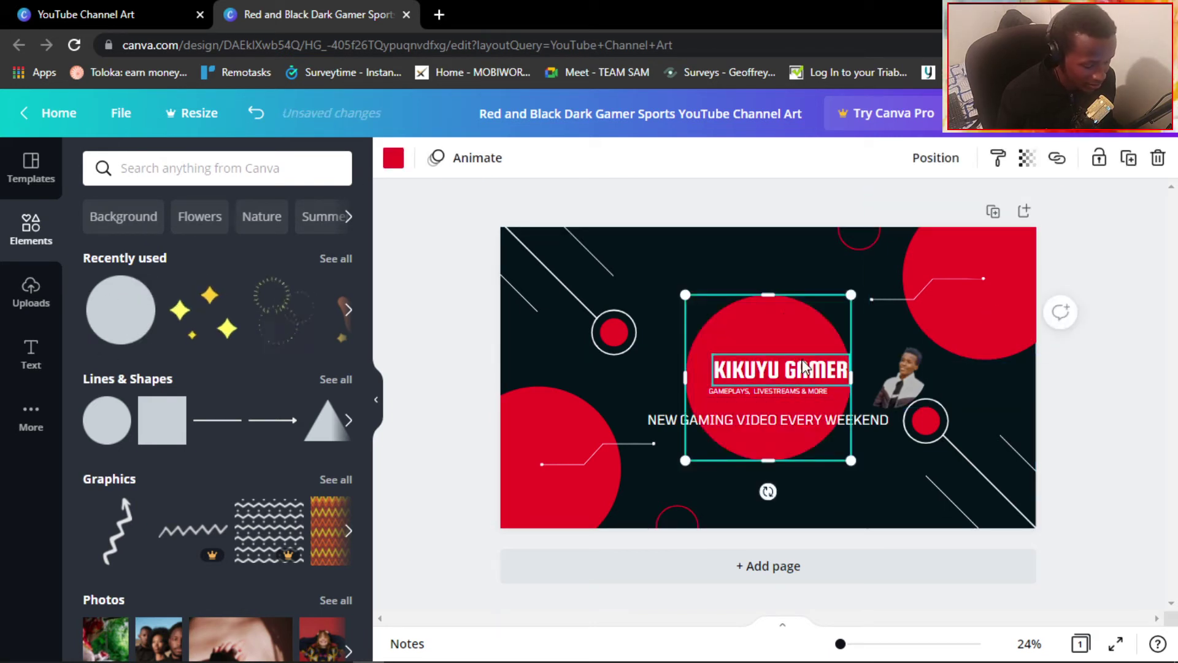
pyautogui.moveTo(767, 325); pyautogui.dragTo(888, 339)
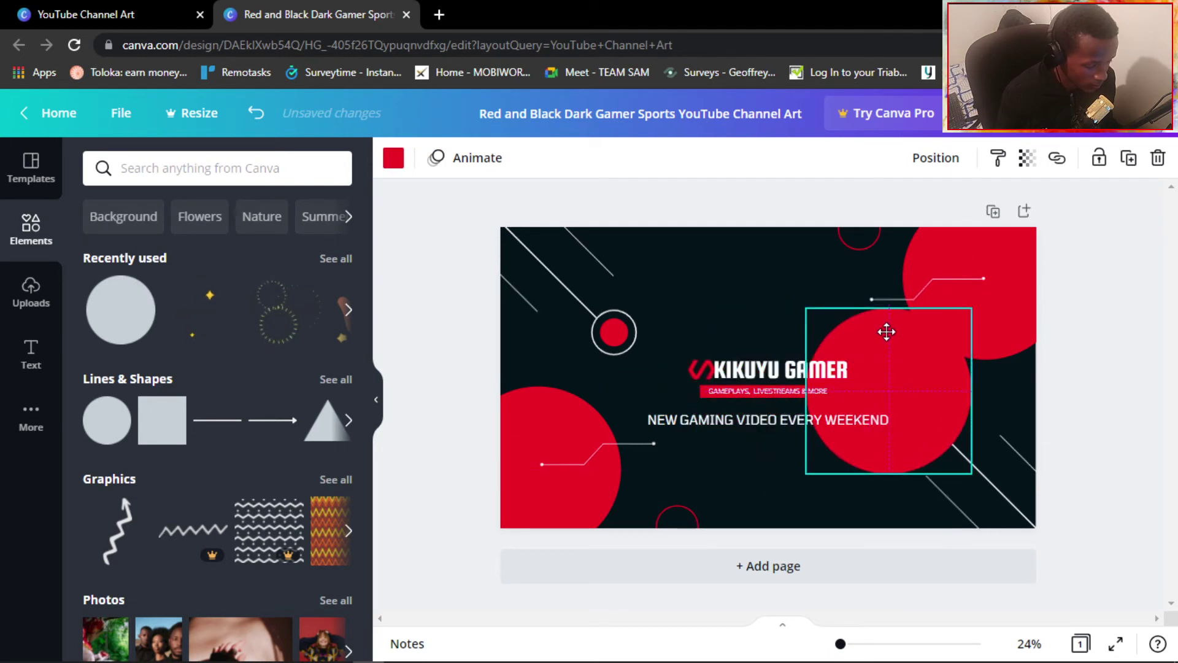
pyautogui.rightClick(913, 351)
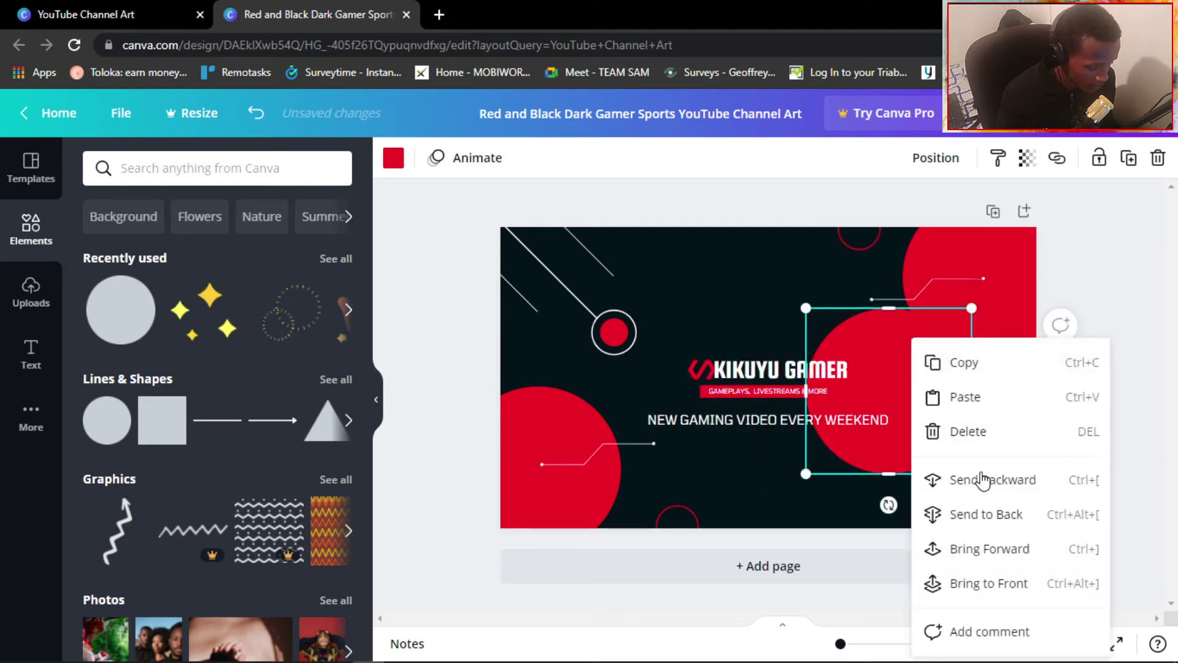
pyautogui.click(985, 516)
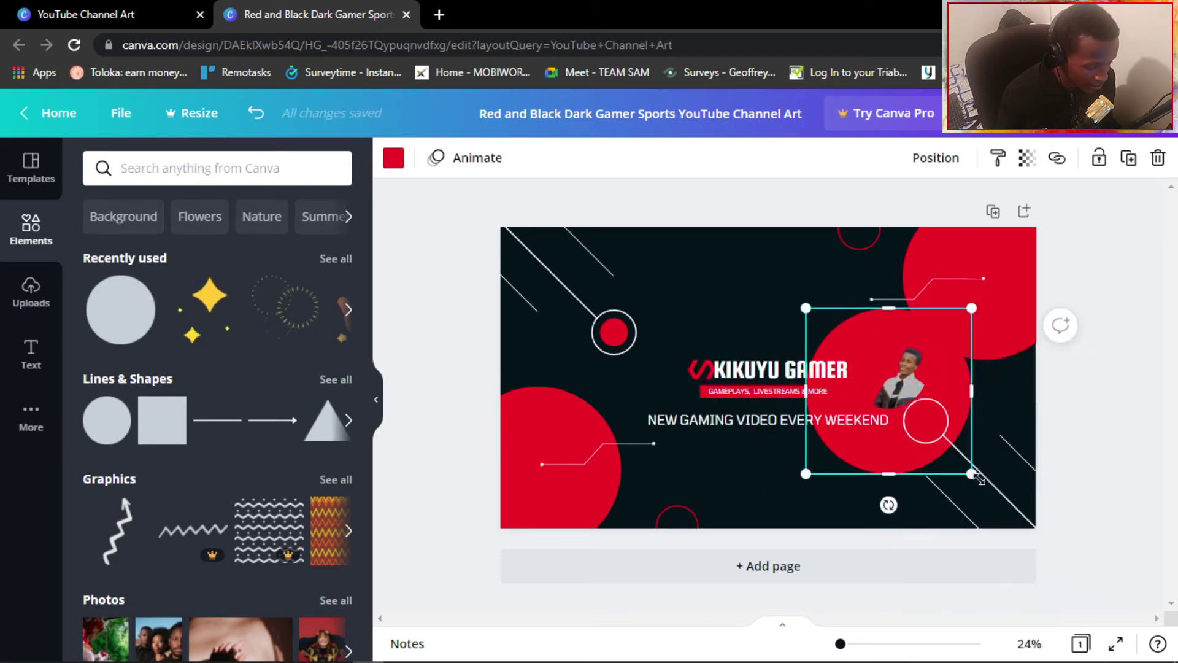
# Shrink the red circle behind the portrait from both corners and slightly reduce its height.
pyautogui.moveTo(957, 469); pyautogui.dragTo(911, 422)
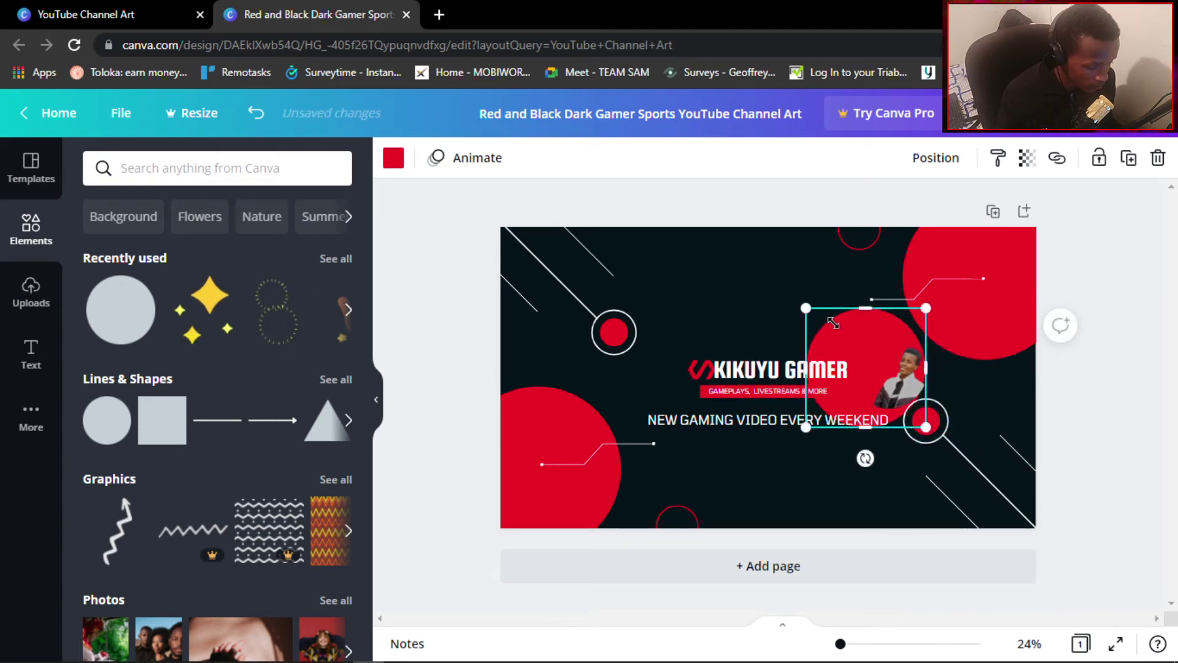
pyautogui.moveTo(833, 324); pyautogui.dragTo(861, 362)
pyautogui.click(883, 392)
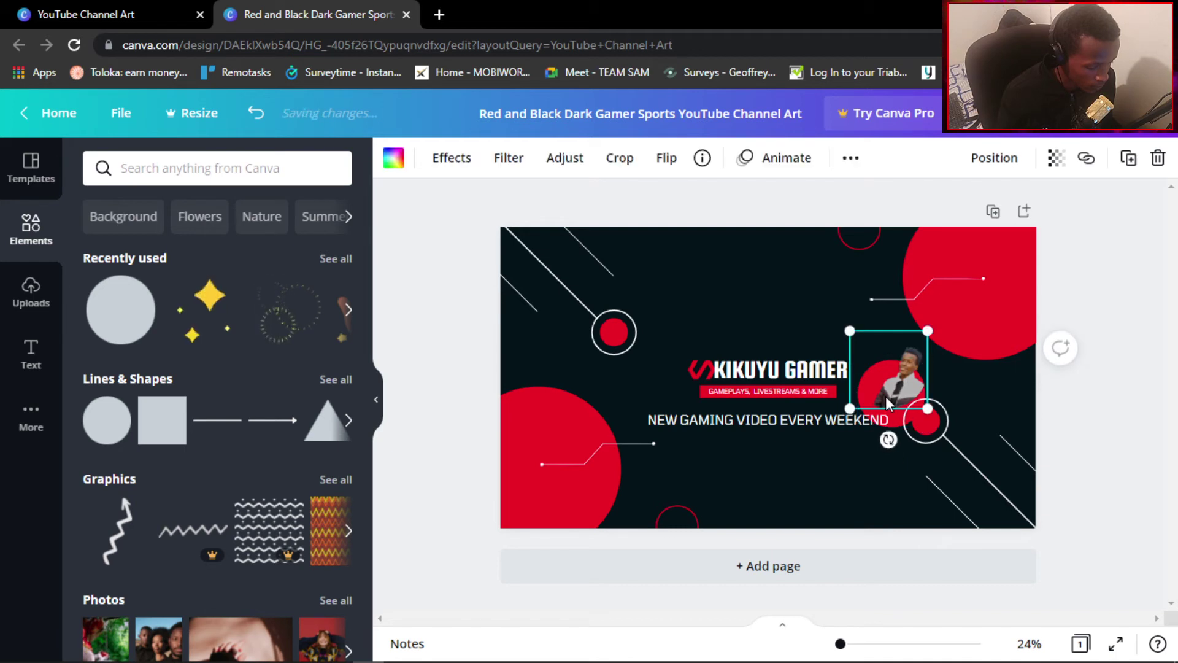
pyautogui.click(891, 419)
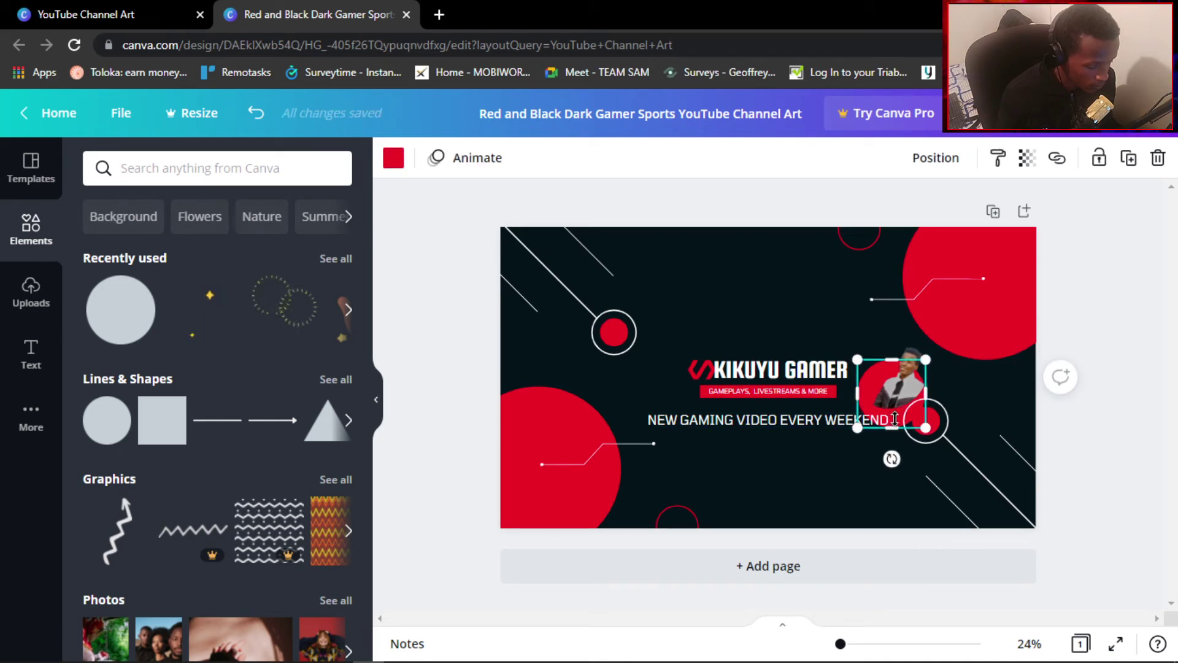
pyautogui.moveTo(899, 414); pyautogui.dragTo(889, 404)
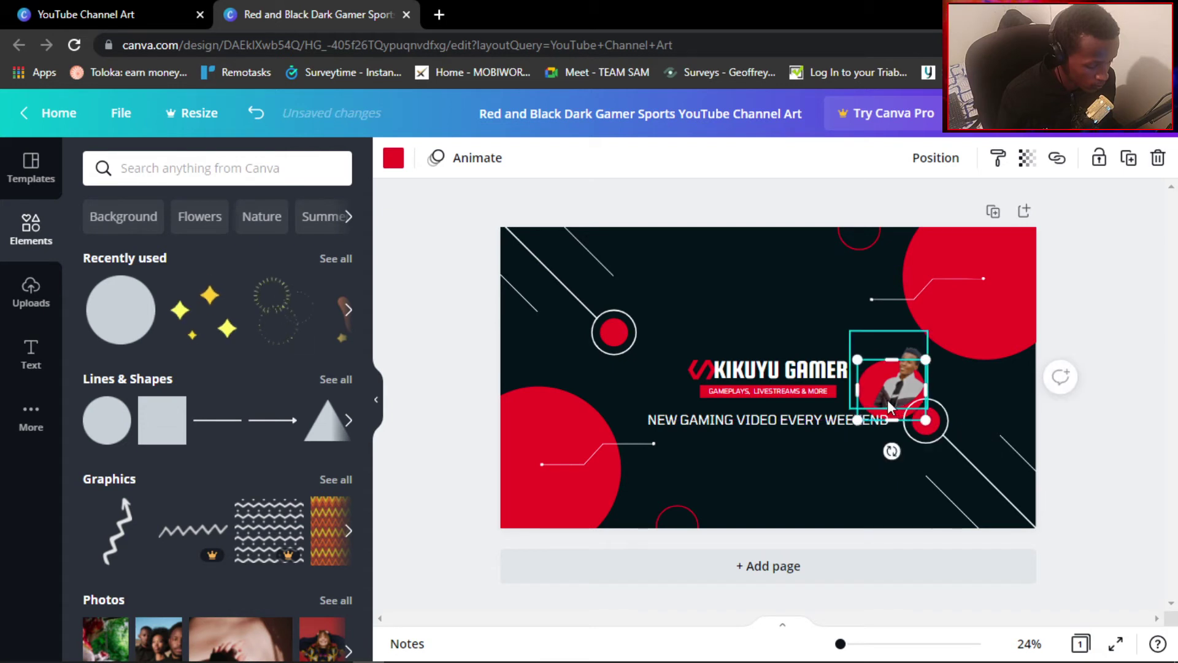
# Stretch the red circle upward and to the right so that it surrounds the portrait.
pyautogui.click(876, 390)
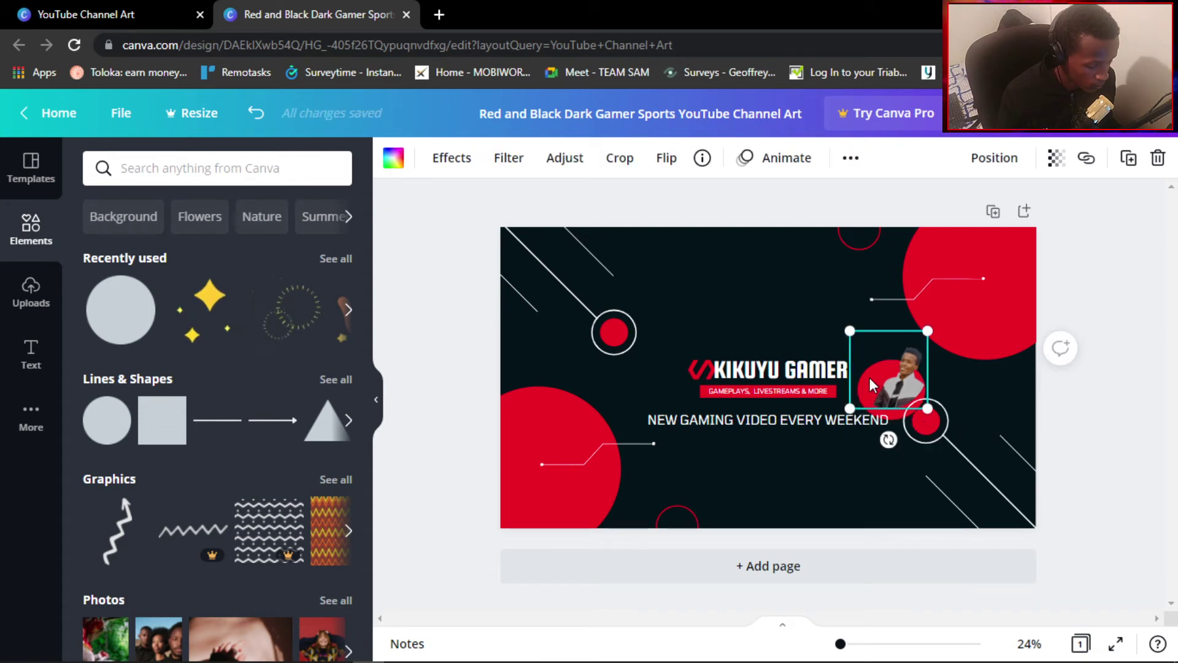
pyautogui.click(885, 417)
pyautogui.click(924, 399)
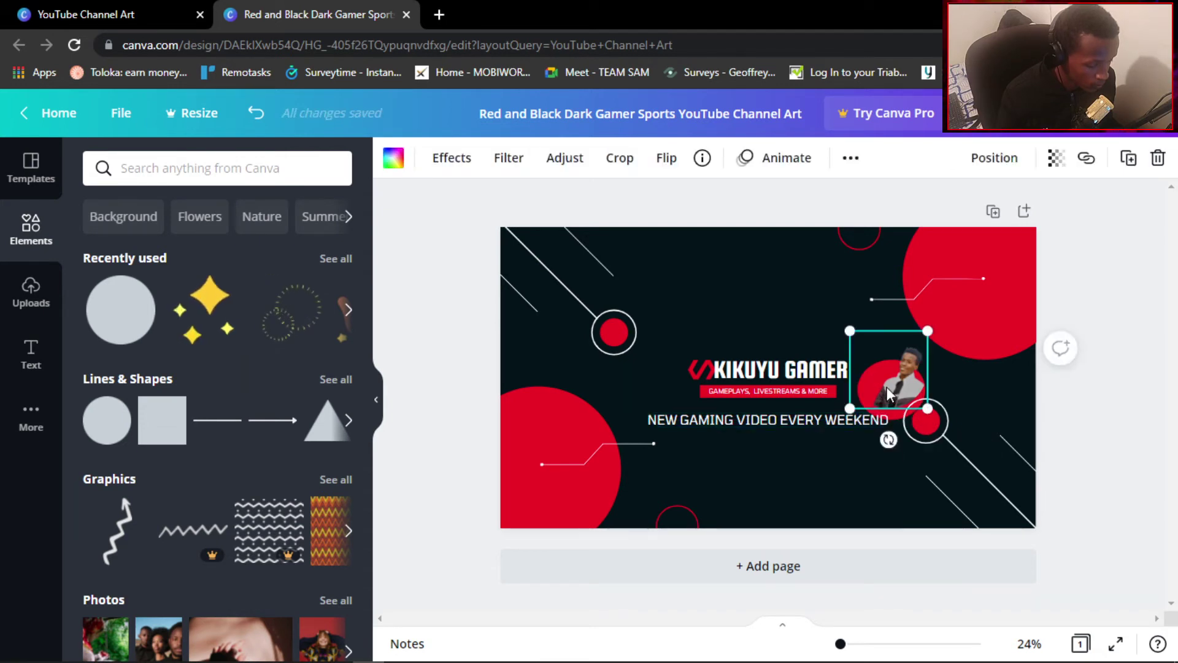
pyautogui.click(897, 411)
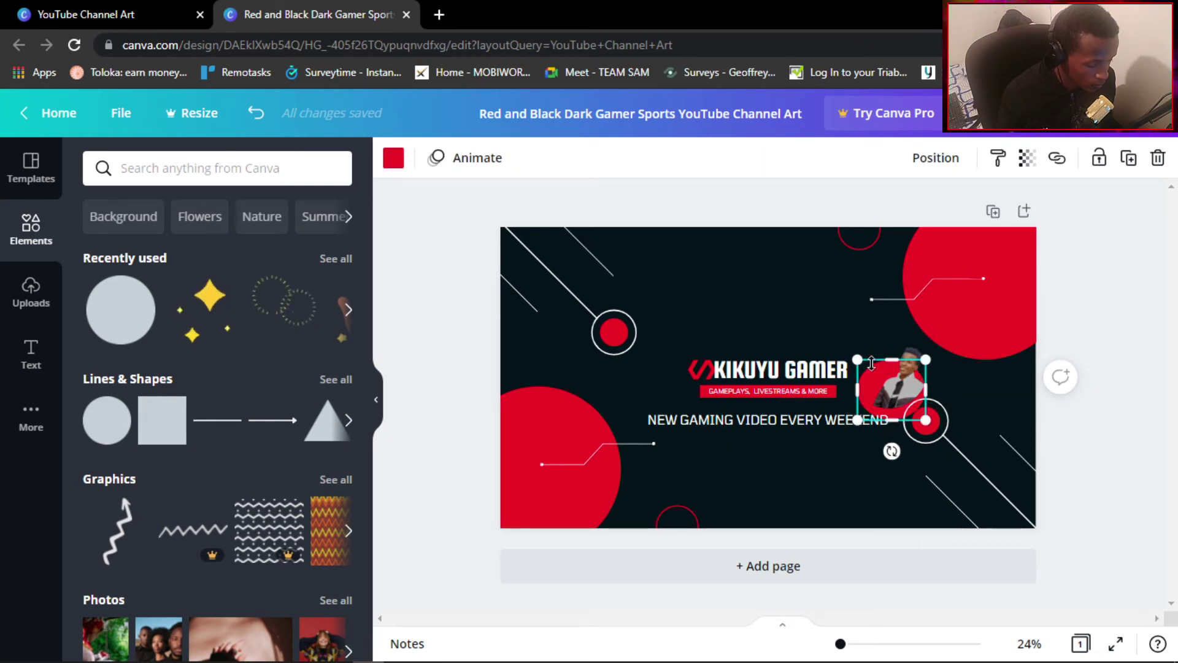
pyautogui.moveTo(872, 363); pyautogui.dragTo(876, 347)
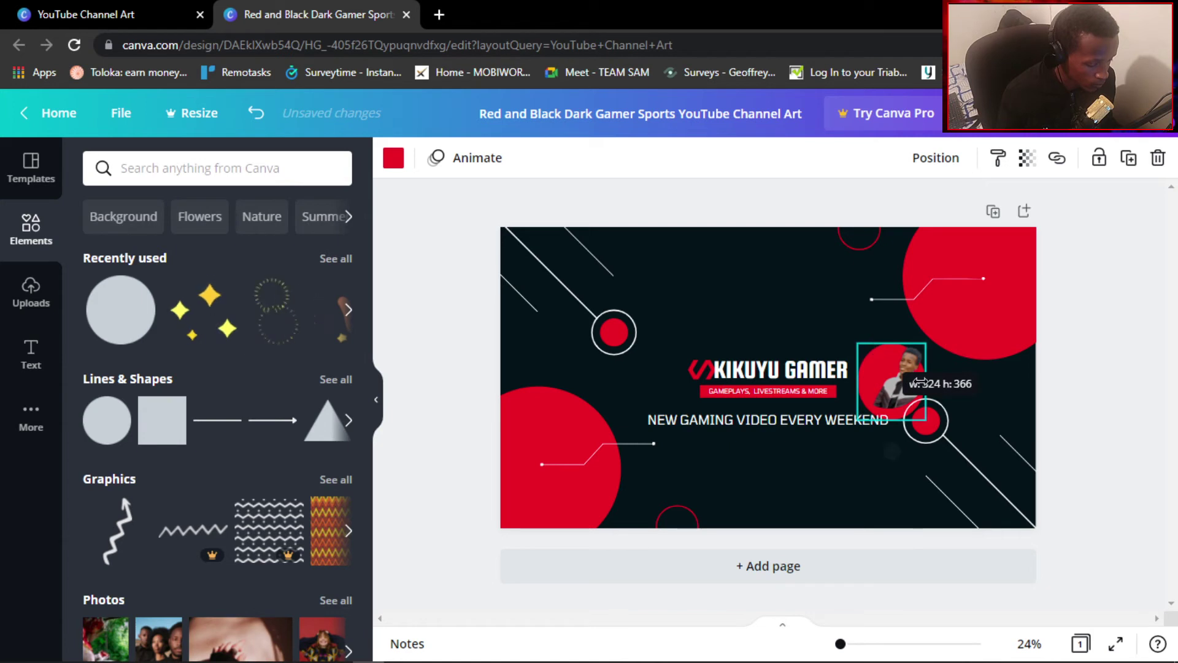
pyautogui.moveTo(920, 382); pyautogui.dragTo(946, 381)
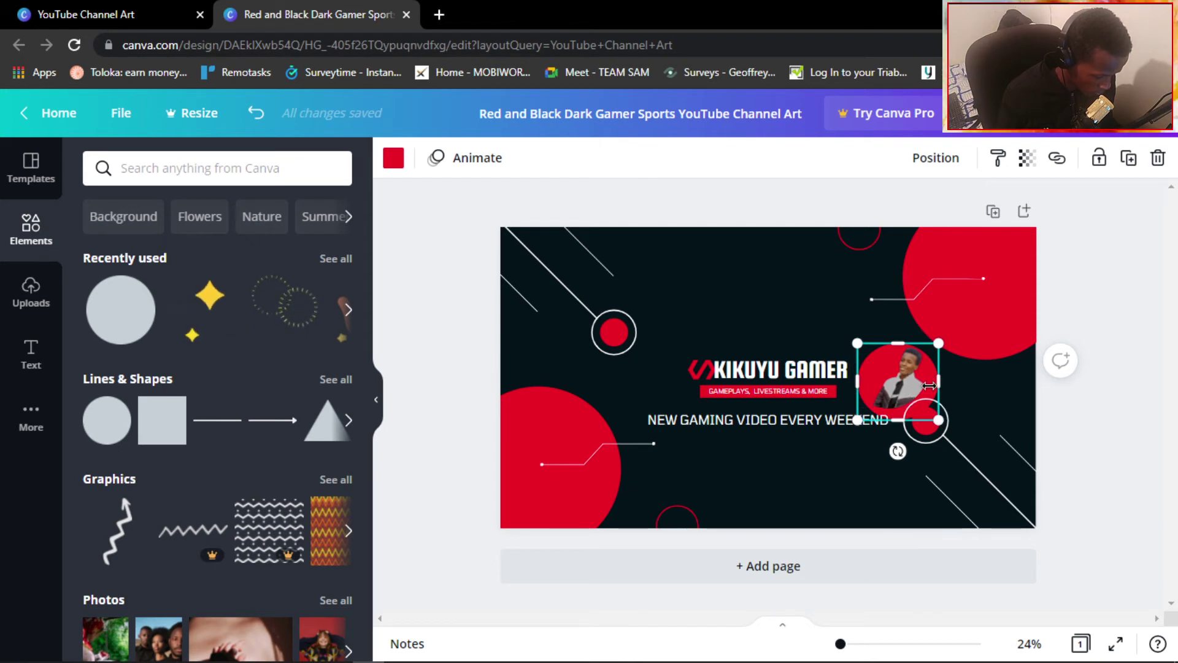
pyautogui.moveTo(893, 373); pyautogui.dragTo(908, 442)
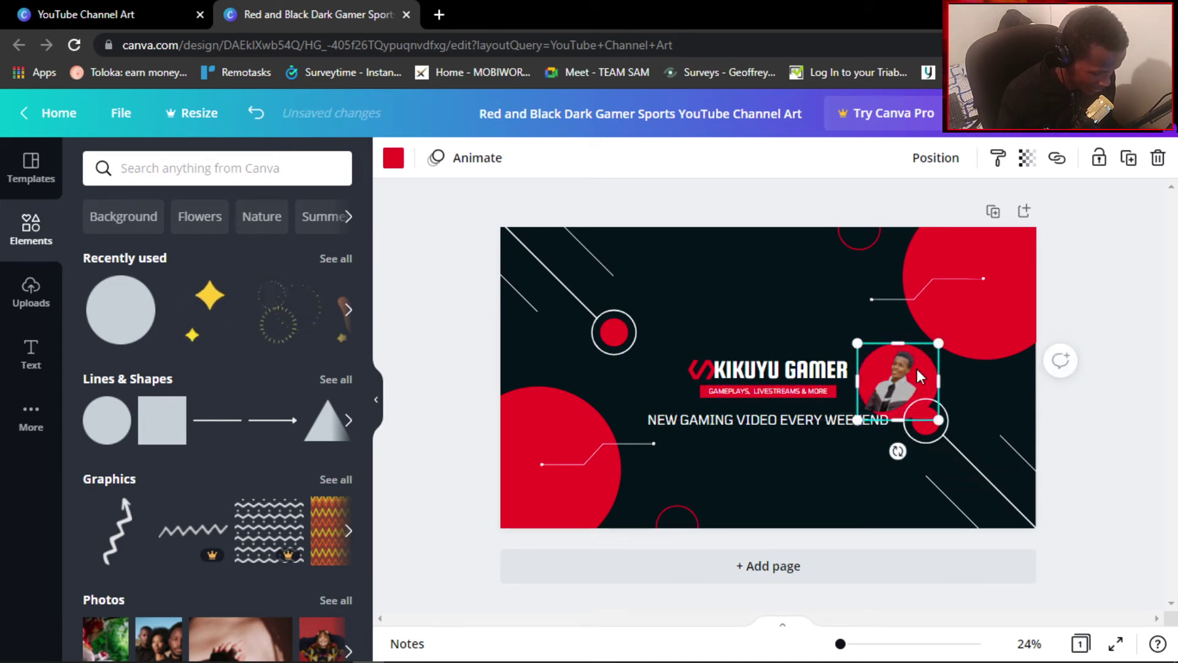
# Move the portrait off the red circle to above the title and shrink the circle to about 283 by 268.
pyautogui.click(878, 376)
pyautogui.moveTo(877, 376); pyautogui.dragTo(780, 336)
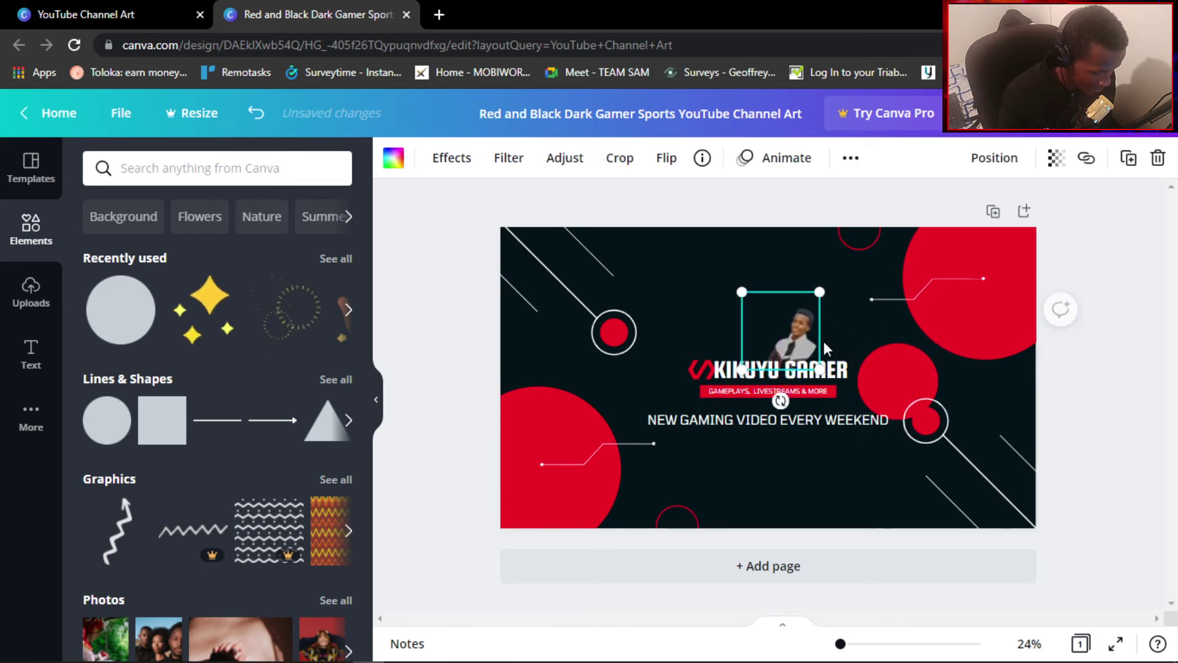
pyautogui.click(896, 377)
pyautogui.moveTo(890, 370); pyautogui.dragTo(915, 394)
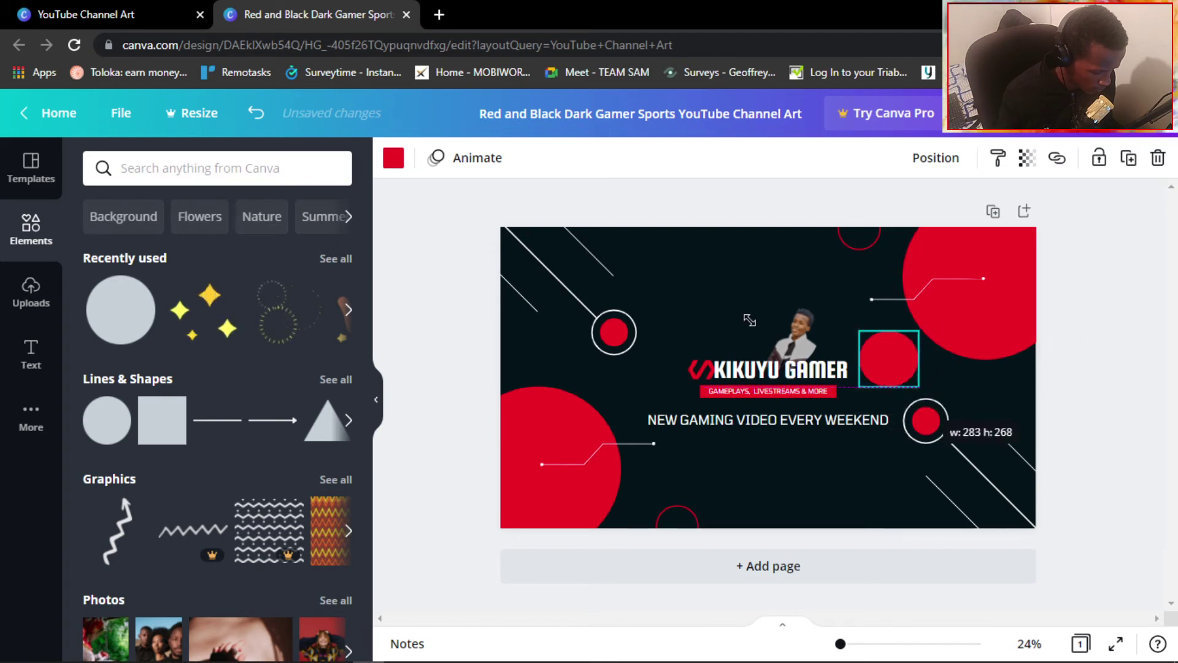
# Shrink the portrait, move it back onto the red circle and nudge it into alignment.
pyautogui.click(790, 335)
pyautogui.moveTo(788, 331); pyautogui.dragTo(860, 389)
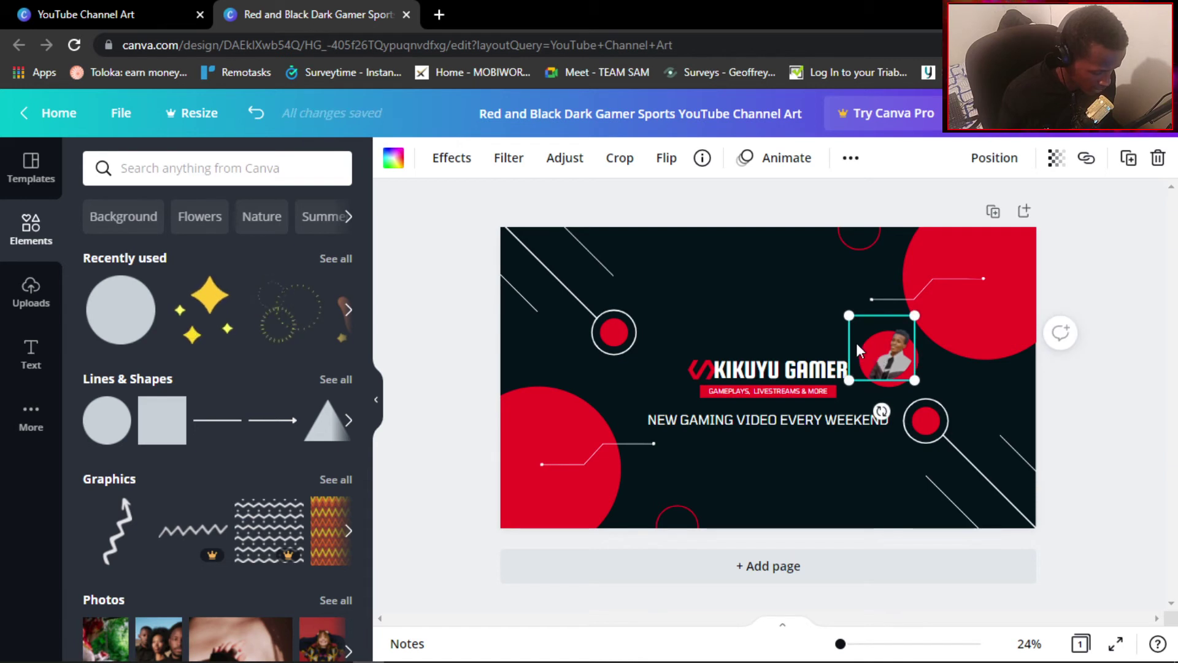
pyautogui.click(790, 296)
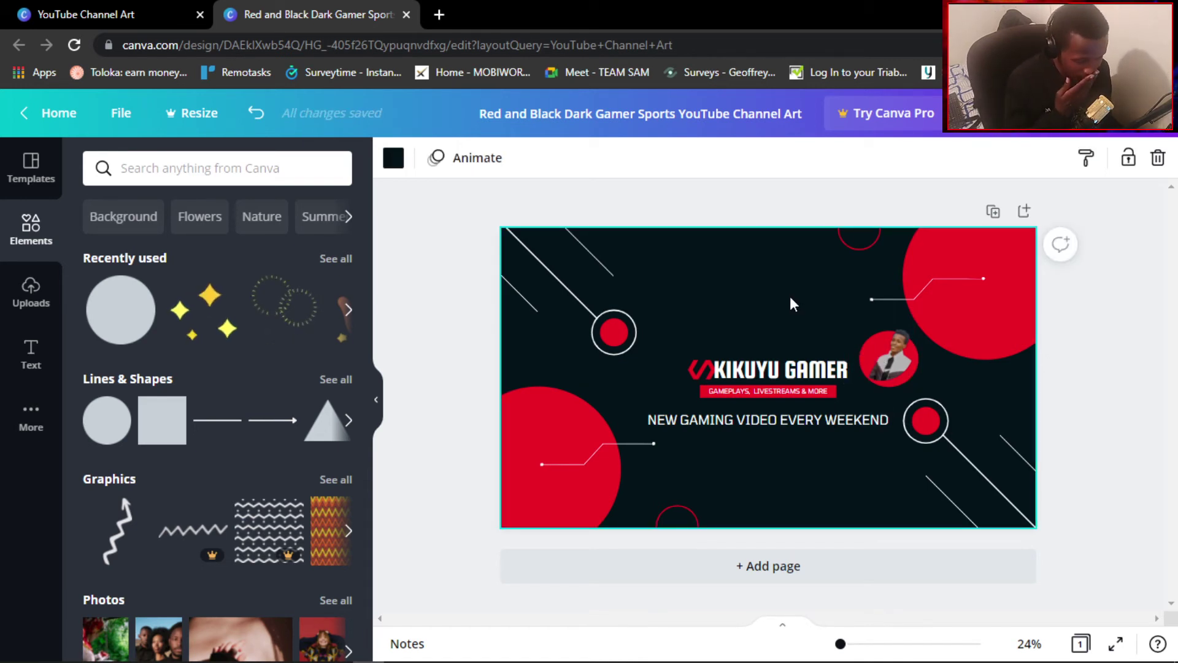
pyautogui.click(889, 355)
pyautogui.moveTo(888, 354); pyautogui.dragTo(894, 358)
pyautogui.moveTo(858, 345); pyautogui.dragTo(857, 345)
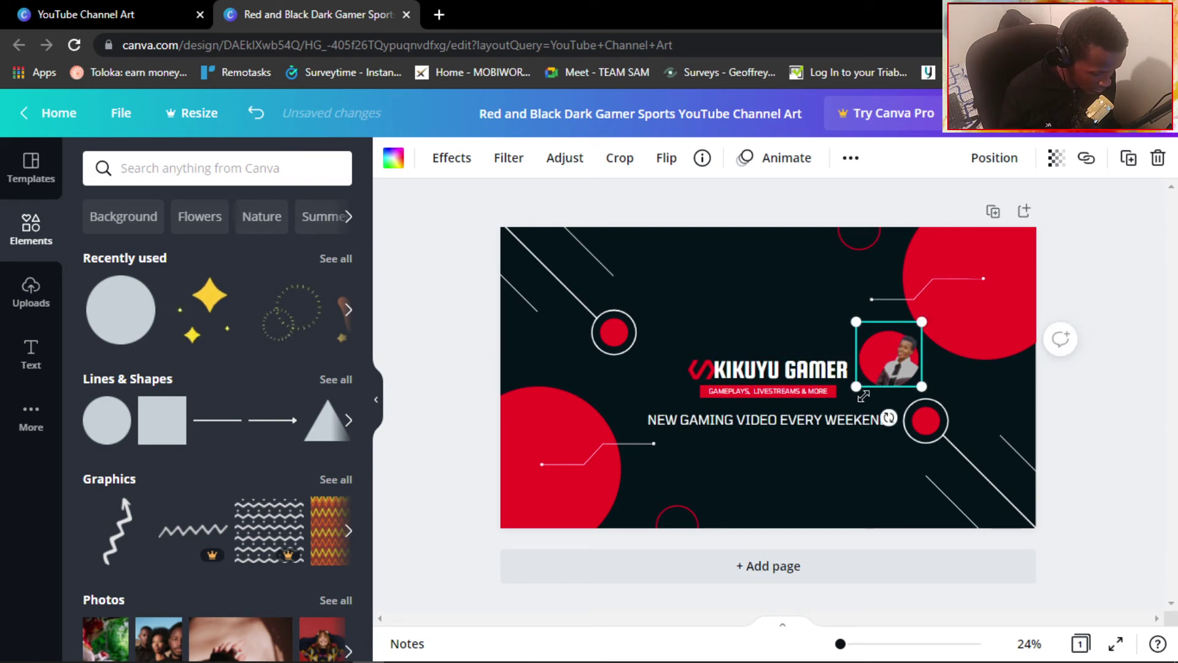
# Delete the portrait from on top of the red circle beside the title.
pyautogui.rightClick(873, 341)
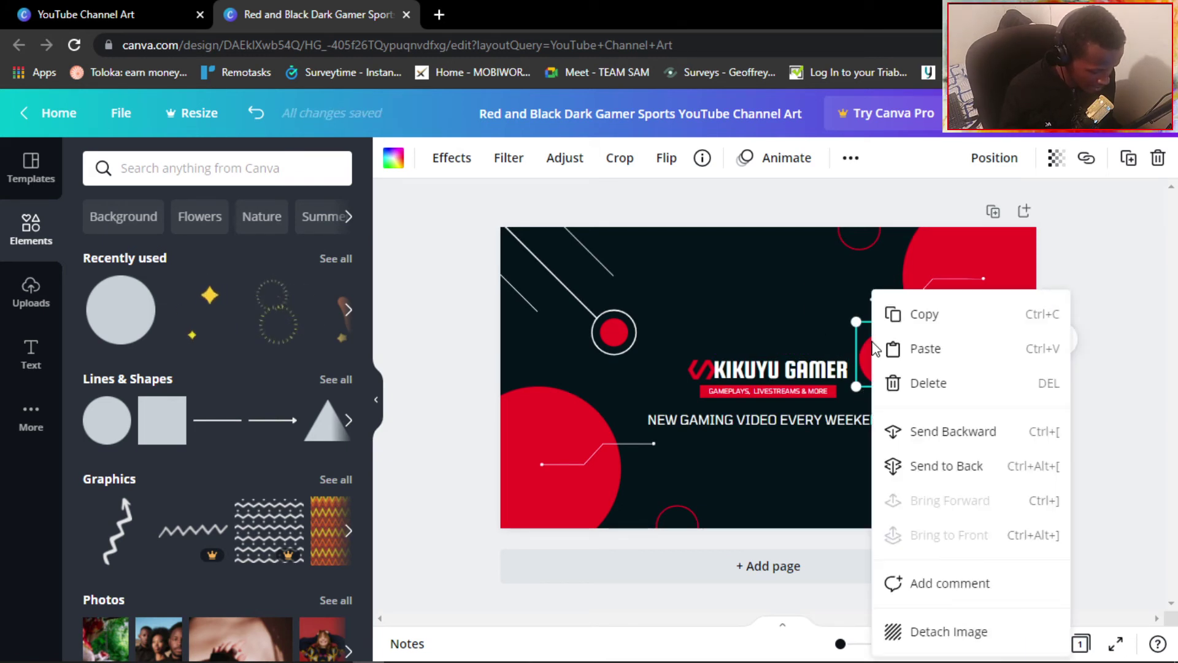
pyautogui.click(911, 392)
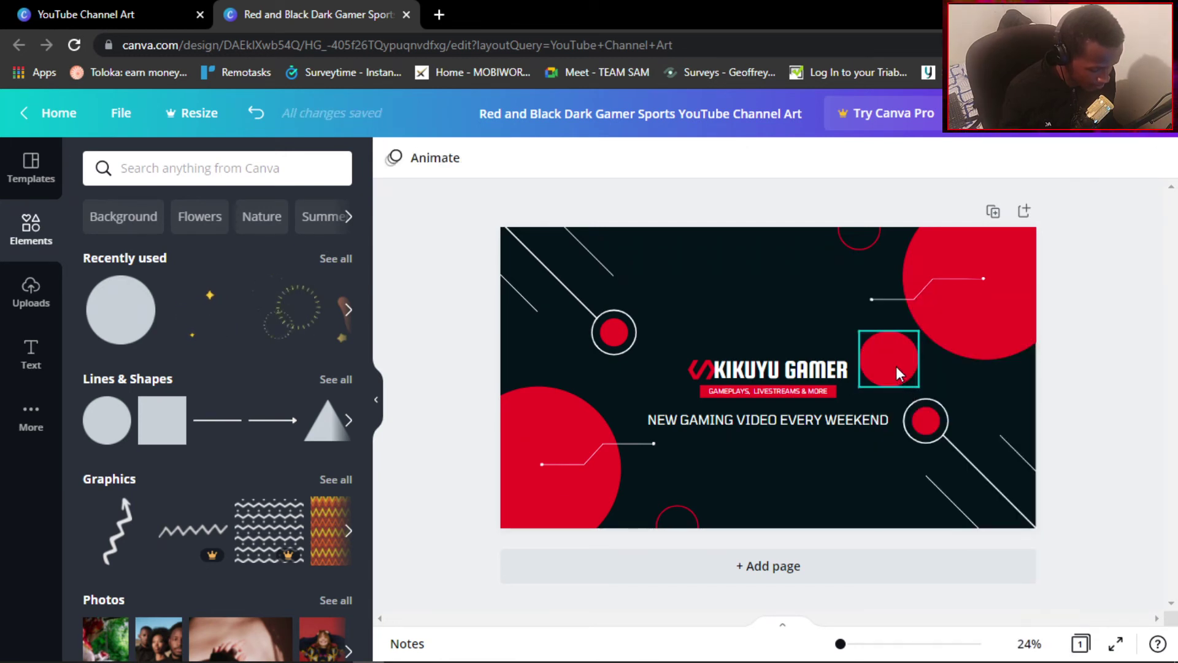
pyautogui.rightClick(896, 371)
pyautogui.click(922, 423)
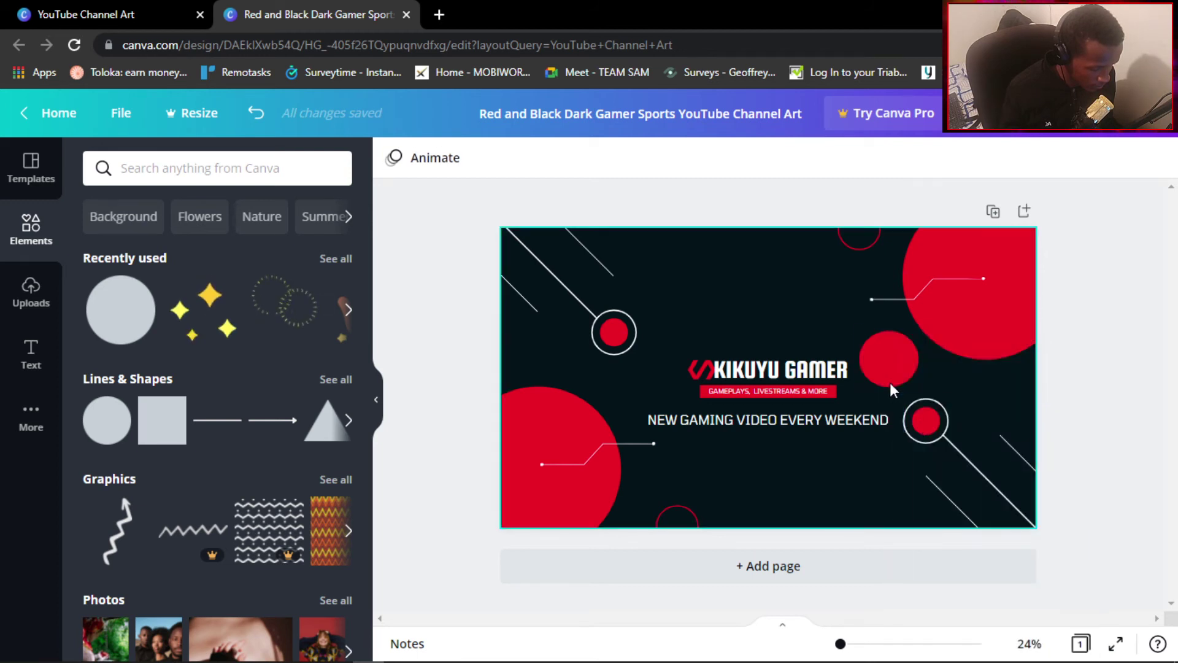
pyautogui.click(884, 363)
pyautogui.rightClick(884, 363)
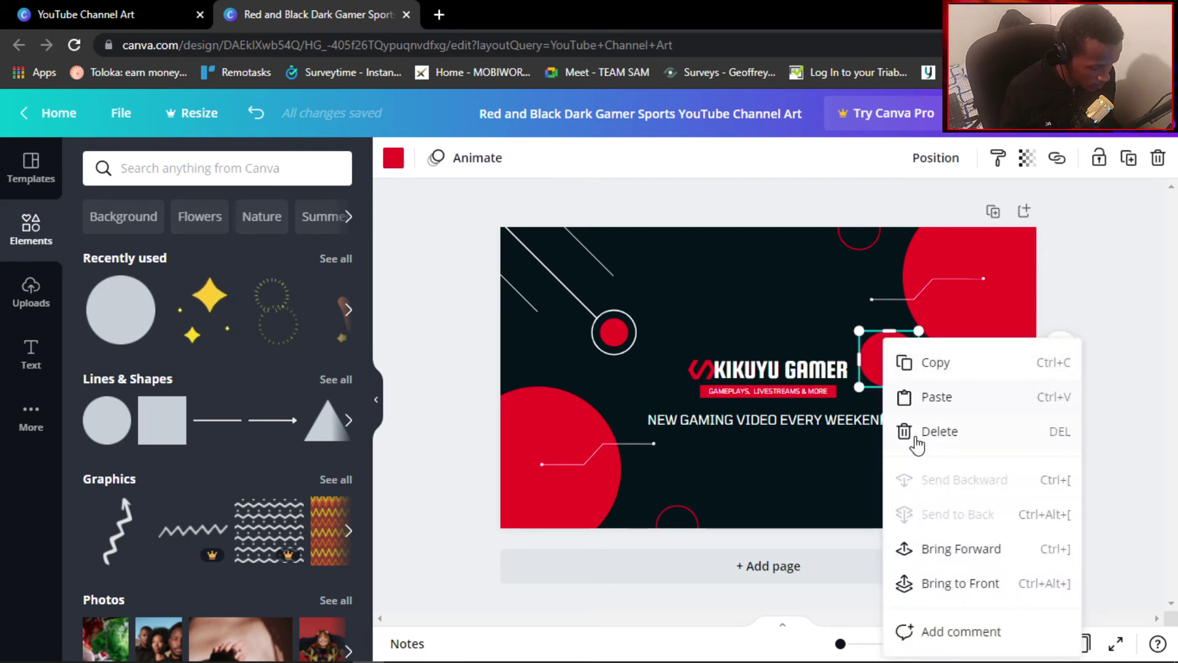
pyautogui.click(917, 432)
pyautogui.click(885, 364)
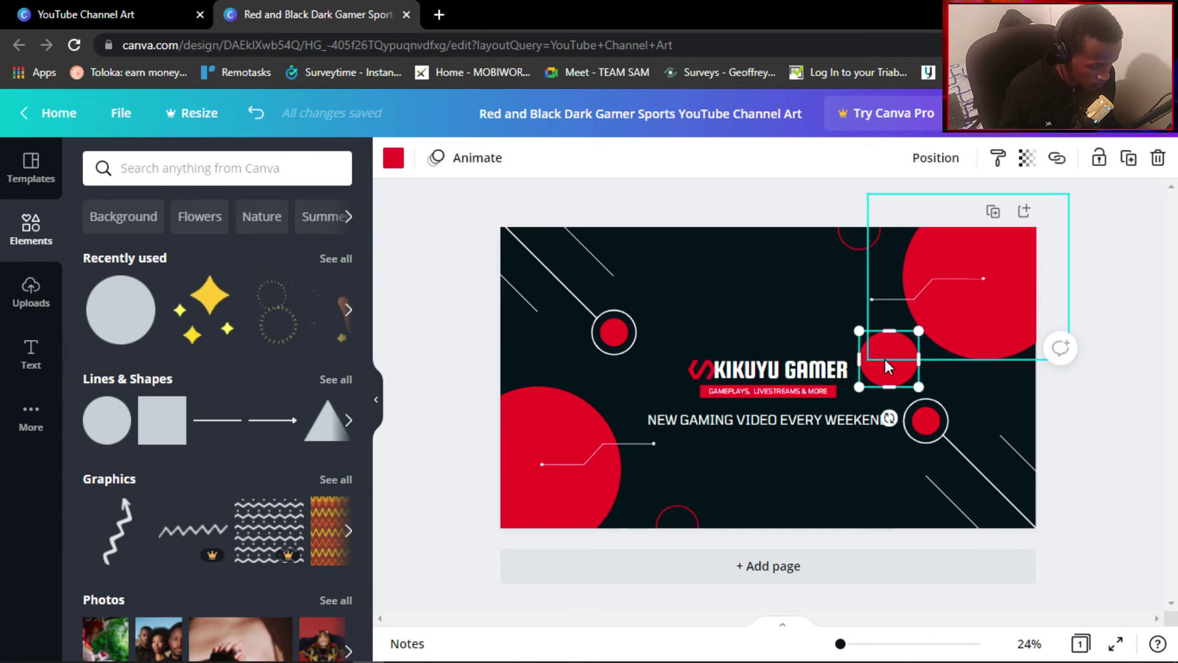
pyautogui.click(896, 357)
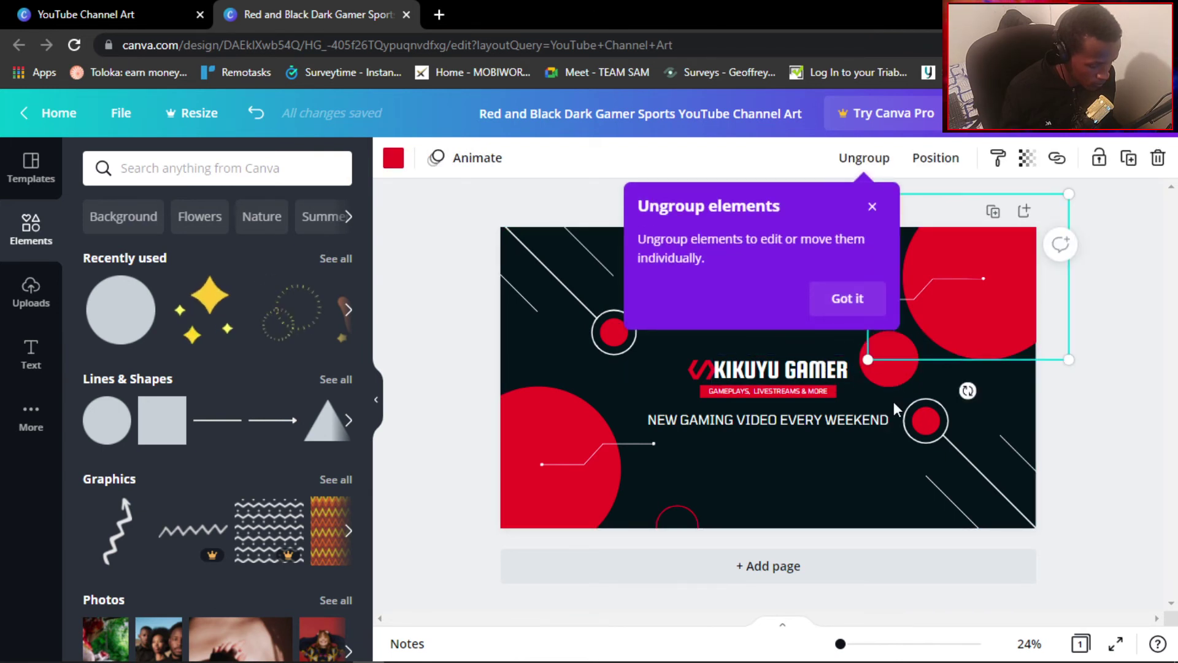
pyautogui.click(890, 375)
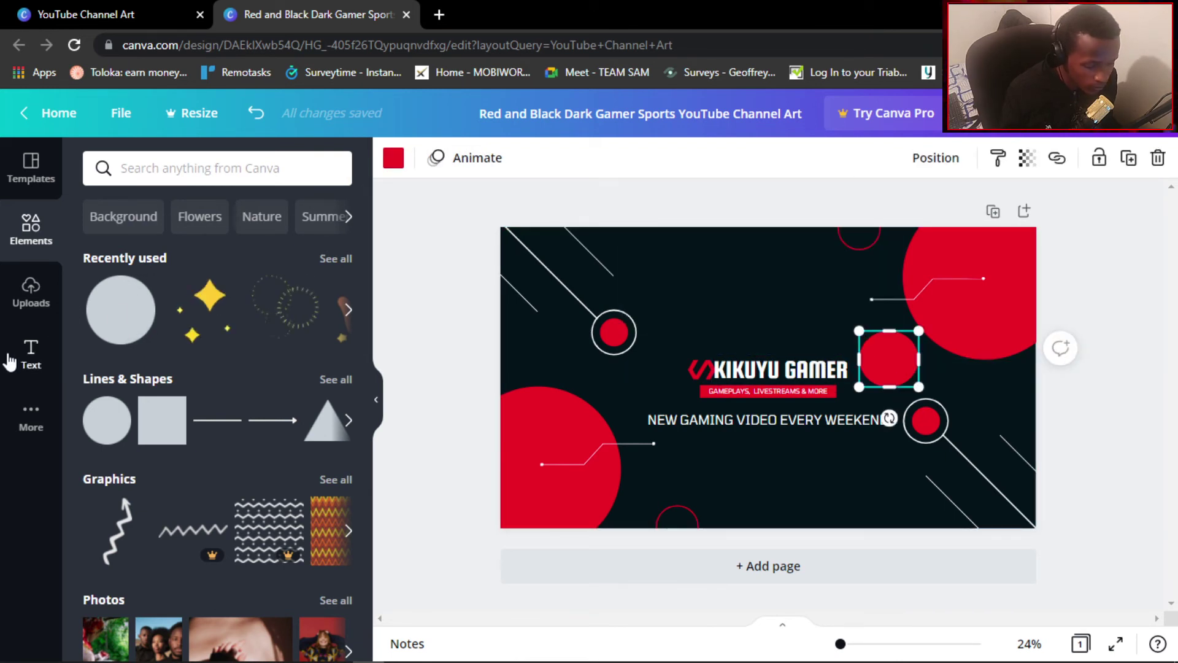
# Undo the deletion of the portrait and deselect the red circle.
pyautogui.click(44, 288)
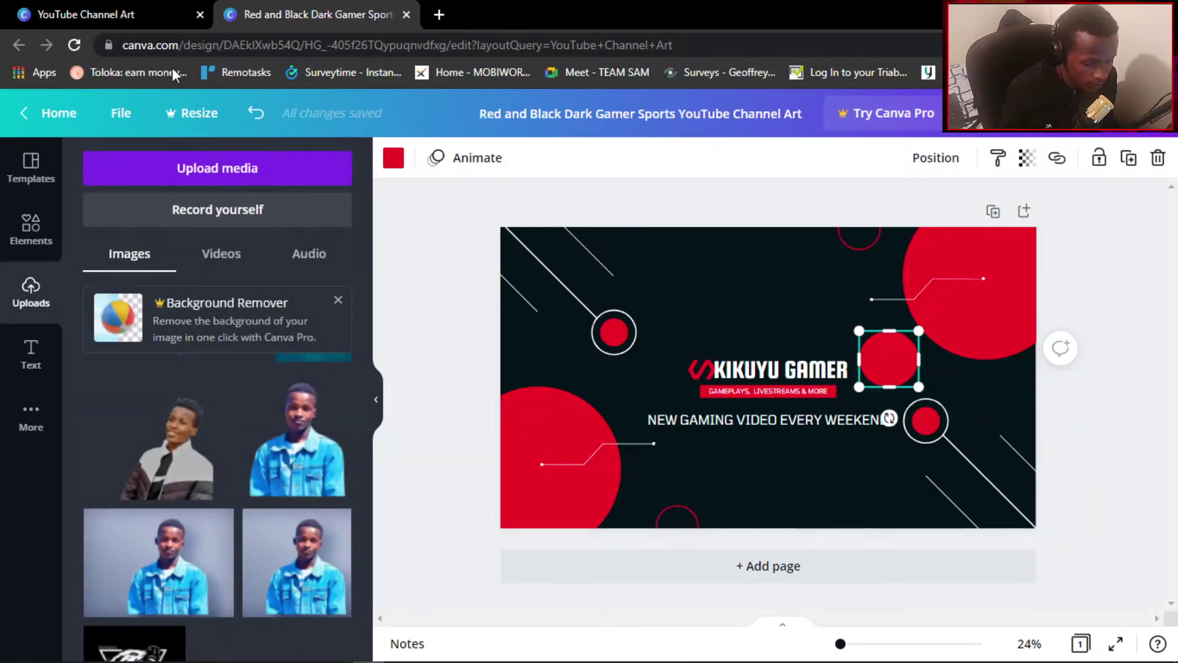
pyautogui.click(254, 117)
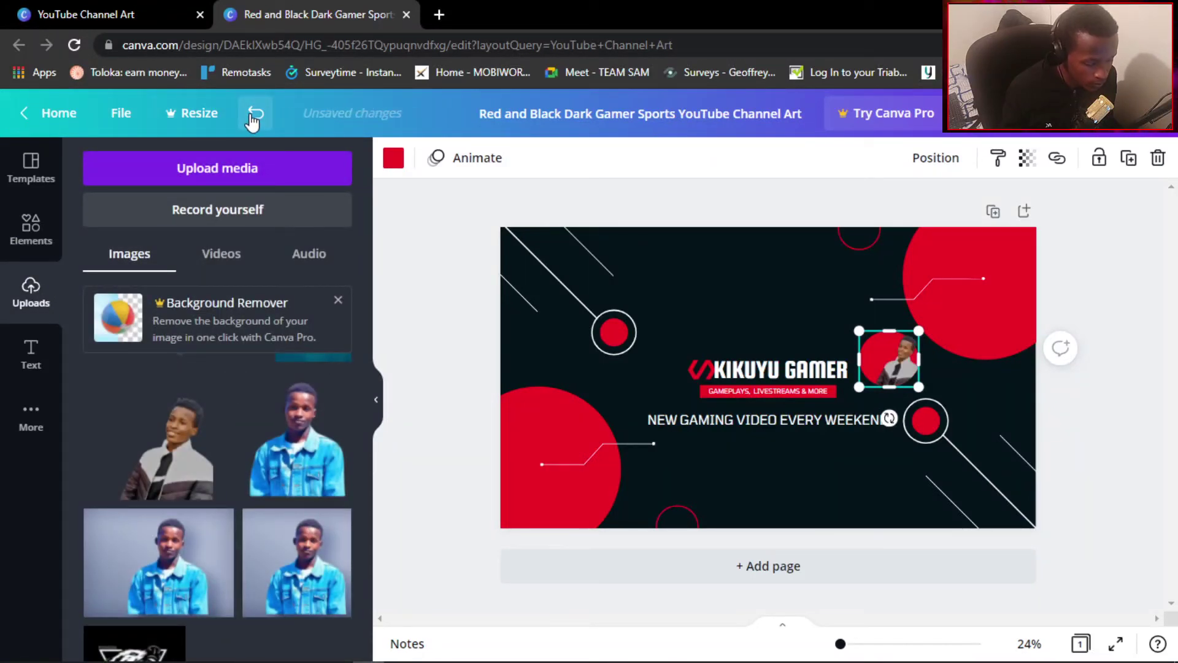
pyautogui.click(980, 396)
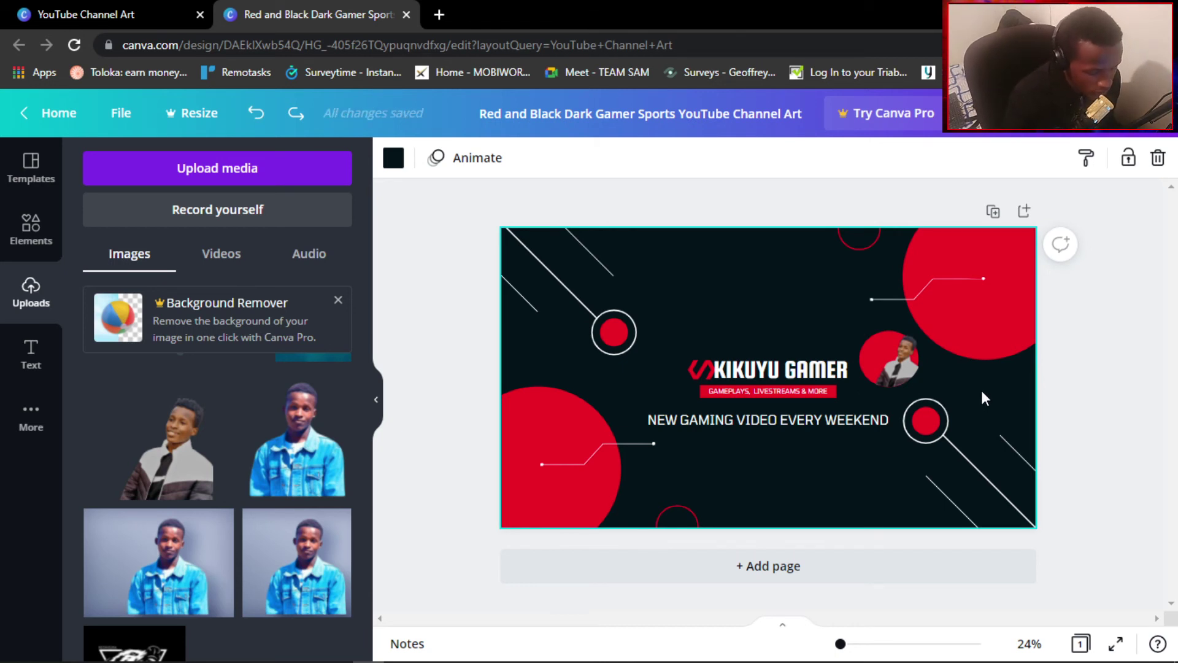
# Download the banner as a PNG, preview the downloaded file in Photos and return to the design.
pyautogui.click(1047, 132)
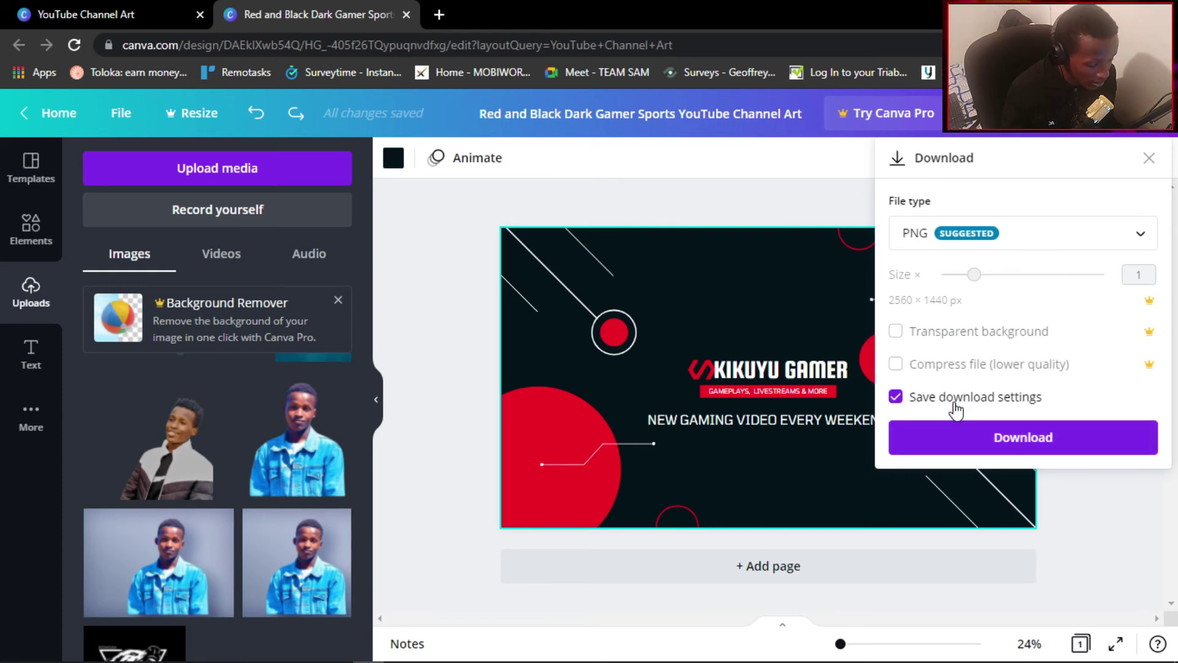
pyautogui.click(993, 453)
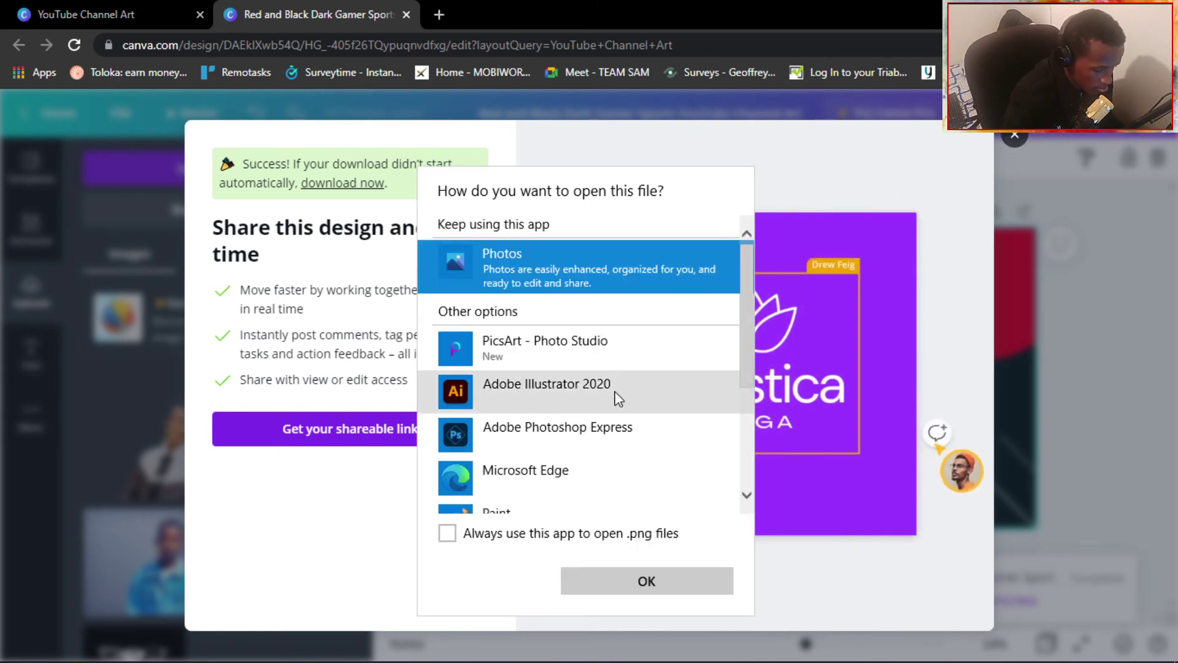
pyautogui.scroll(-3, 539, 442)
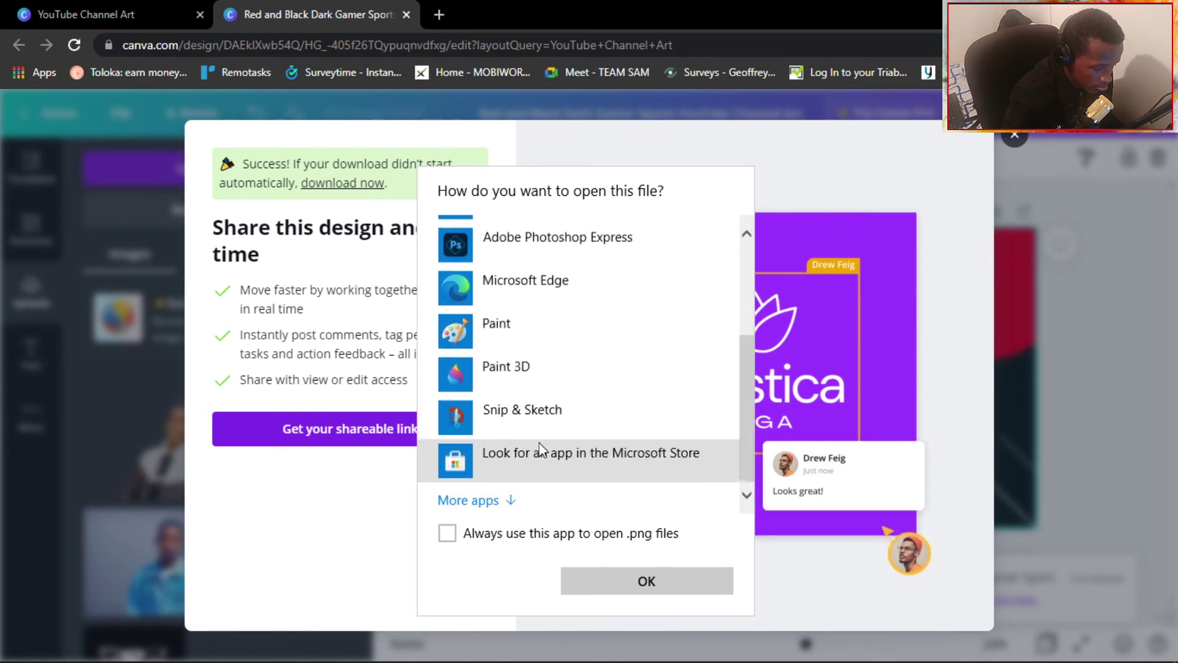
pyautogui.scroll(3, 550, 426)
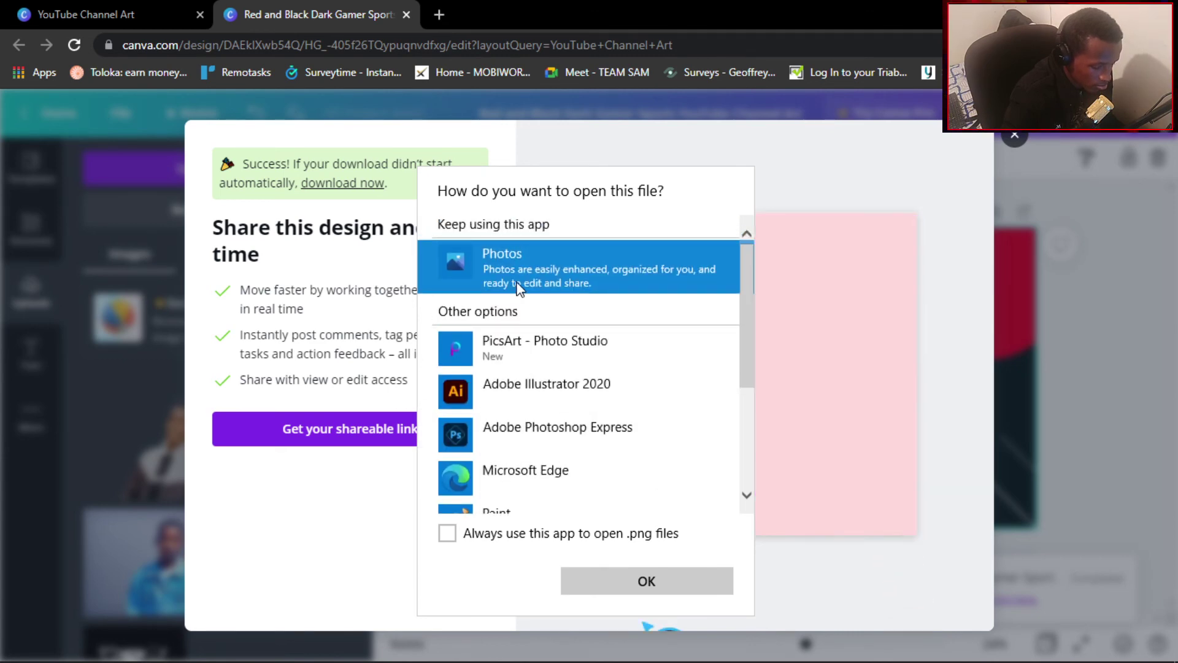
pyautogui.click(689, 580)
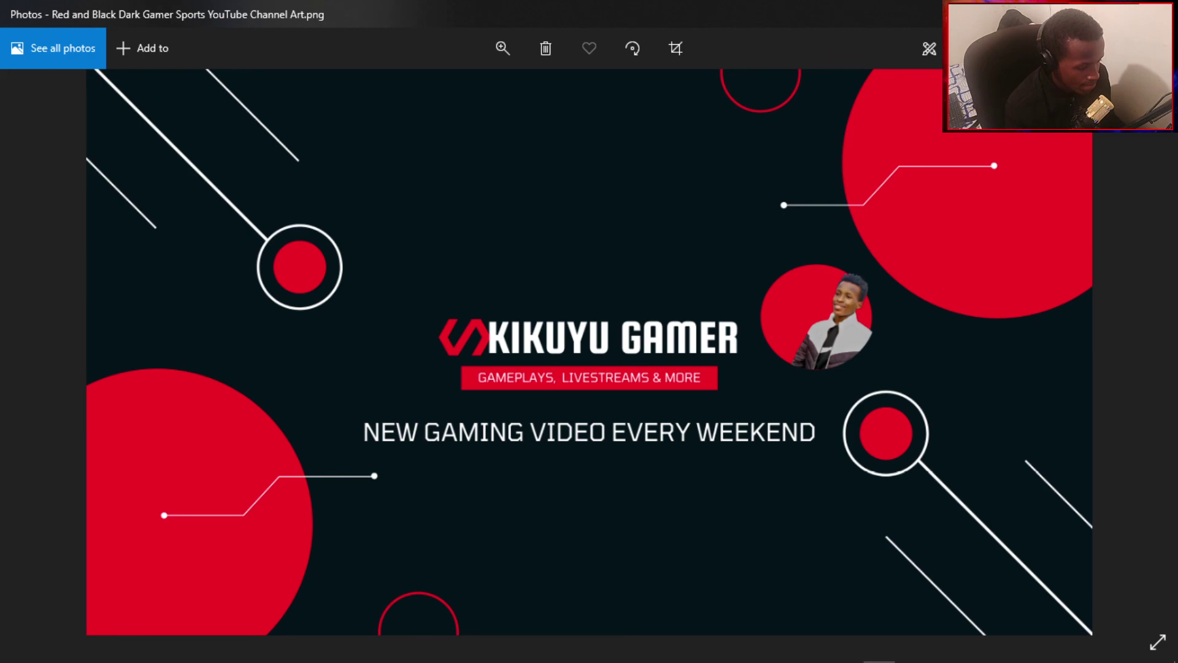
pyautogui.hotkey('alt', 'F4')
pyautogui.click(710, 108)
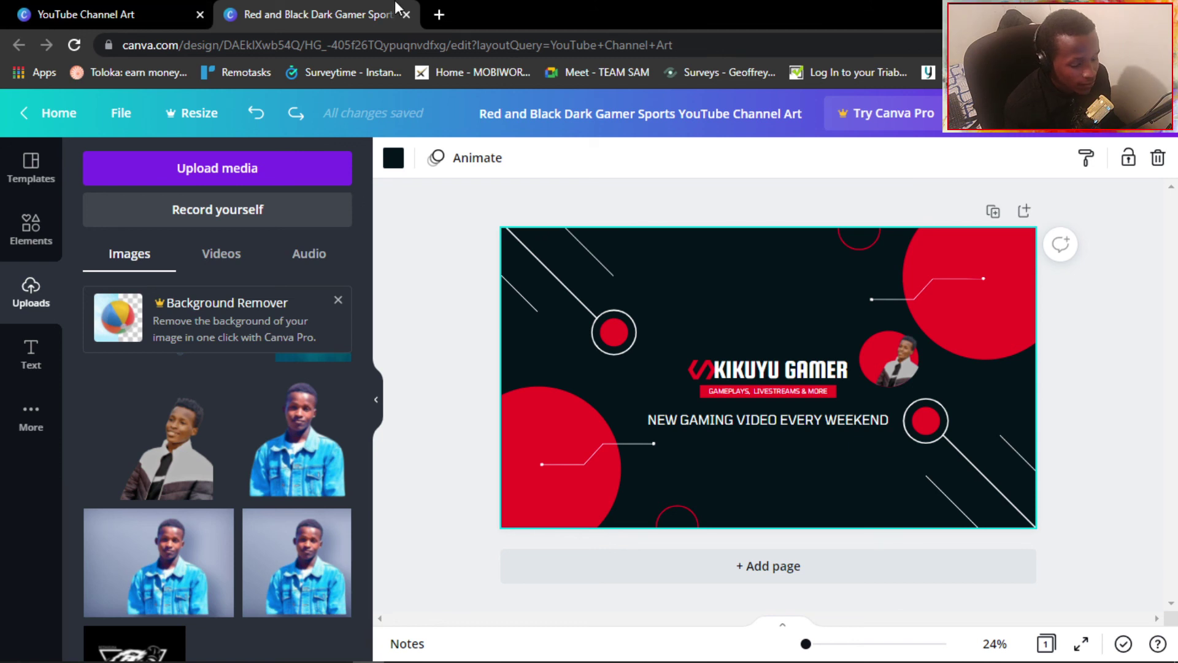
# Open YouTube in a new browser tab.
pyautogui.click(440, 14)
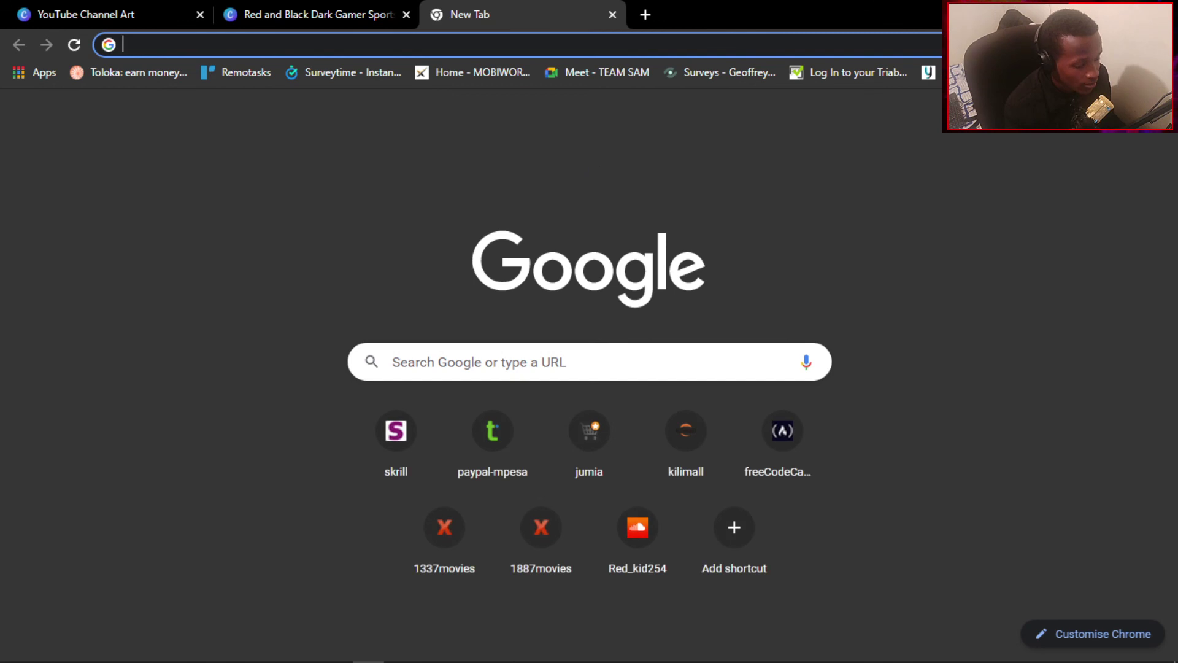
pyautogui.click(1073, 72)
pyautogui.click(802, 278)
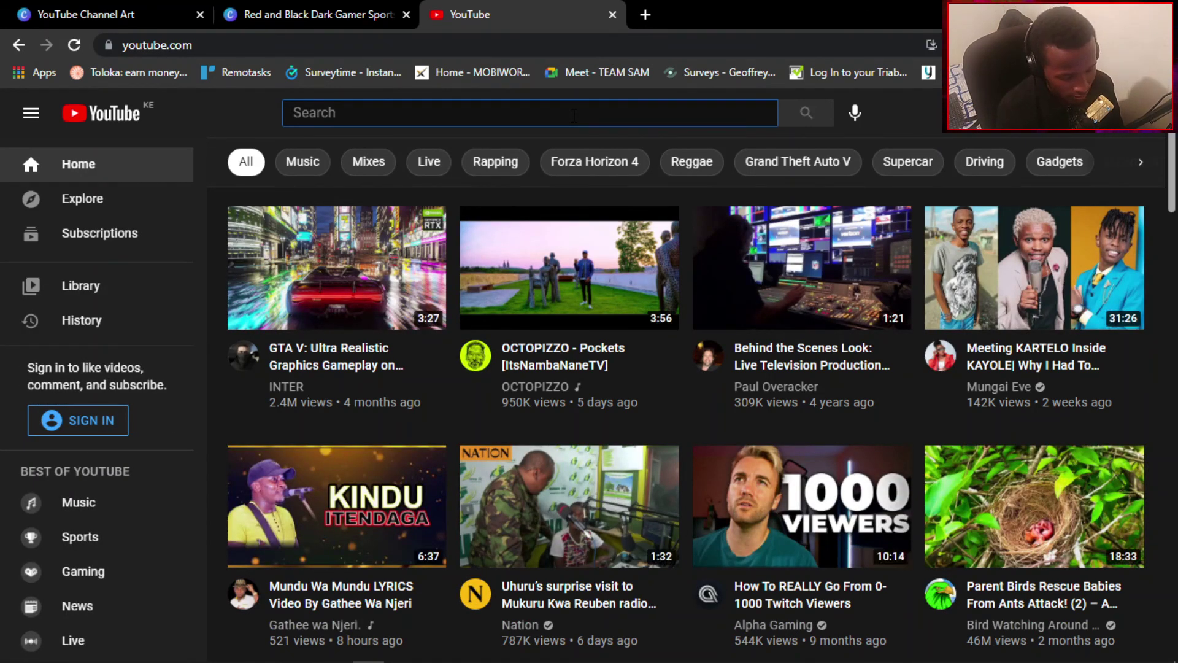
# Search YouTube for KIKUYU GAMER.
pyautogui.write('KIKU')
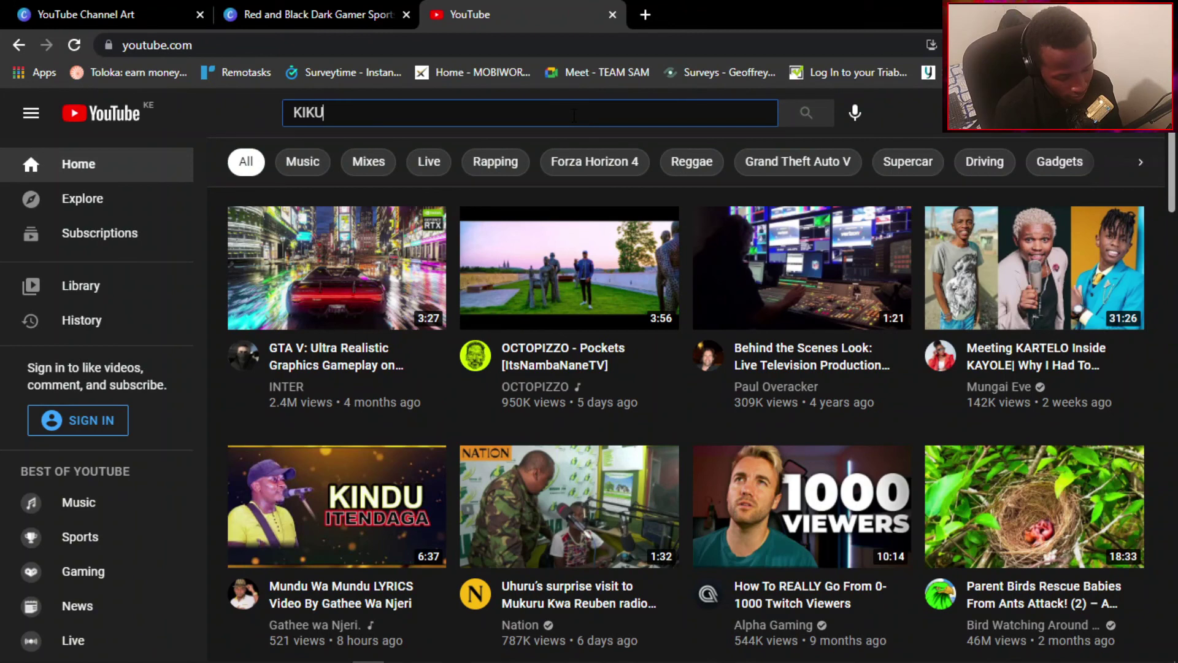
pyautogui.write('YU GAMER')
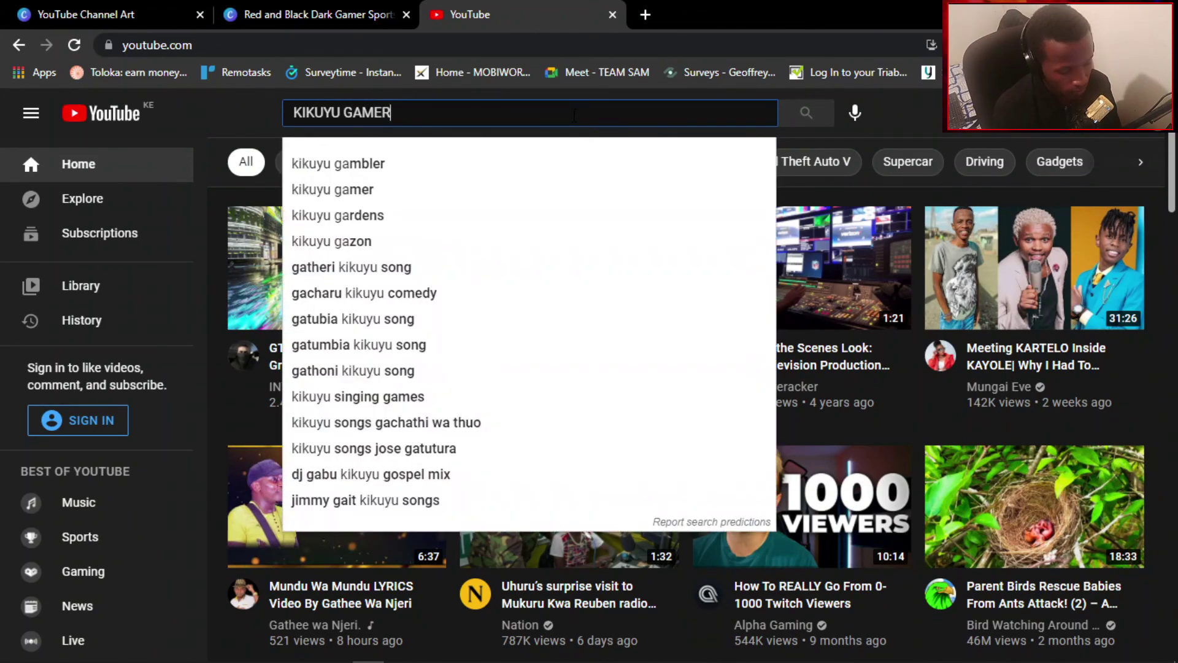
pyautogui.click(807, 114)
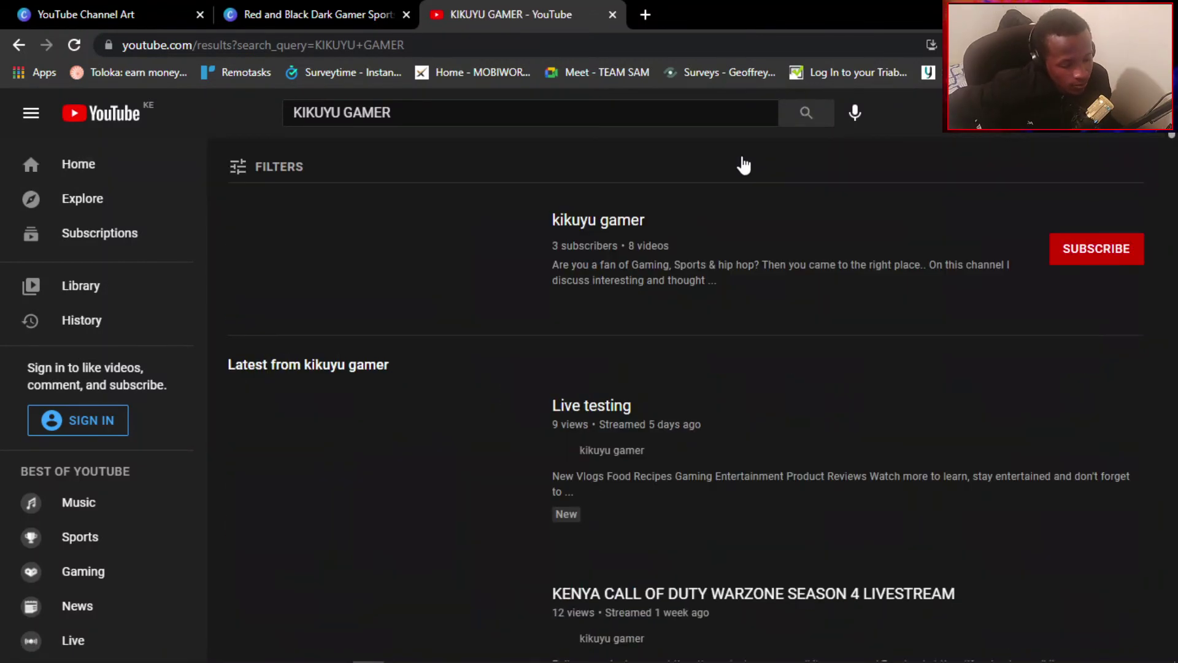
# Open the kikuyu gamer channel from the search results and display its videos.
pyautogui.click(628, 218)
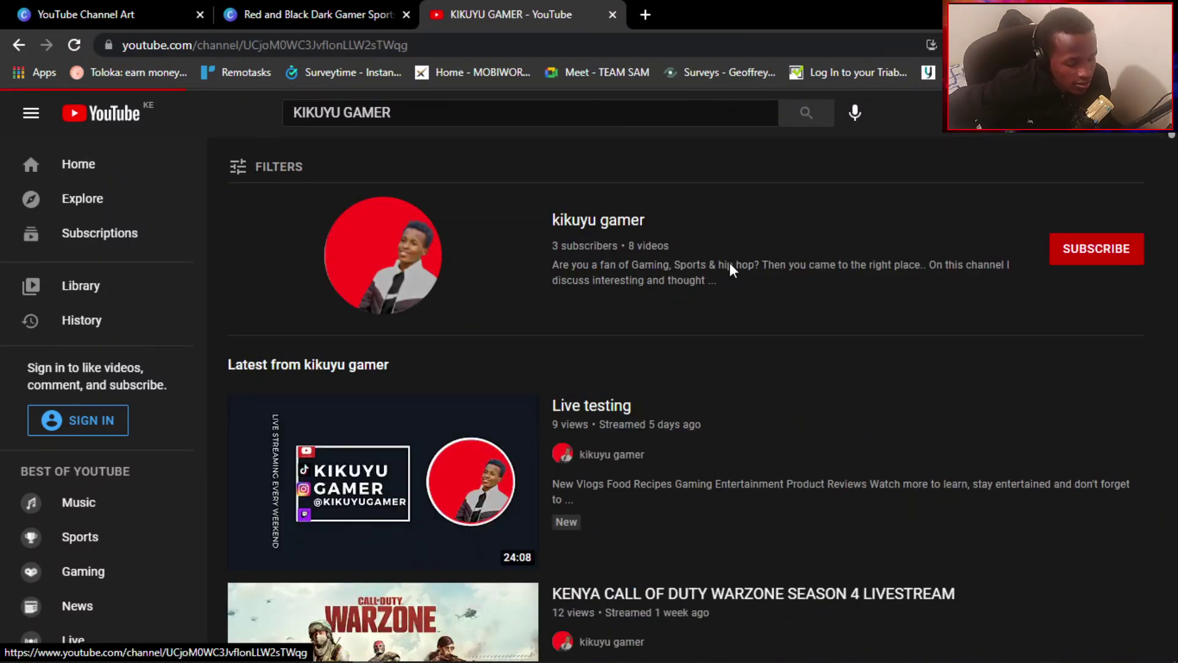
pyautogui.scroll(-2, 399, 277)
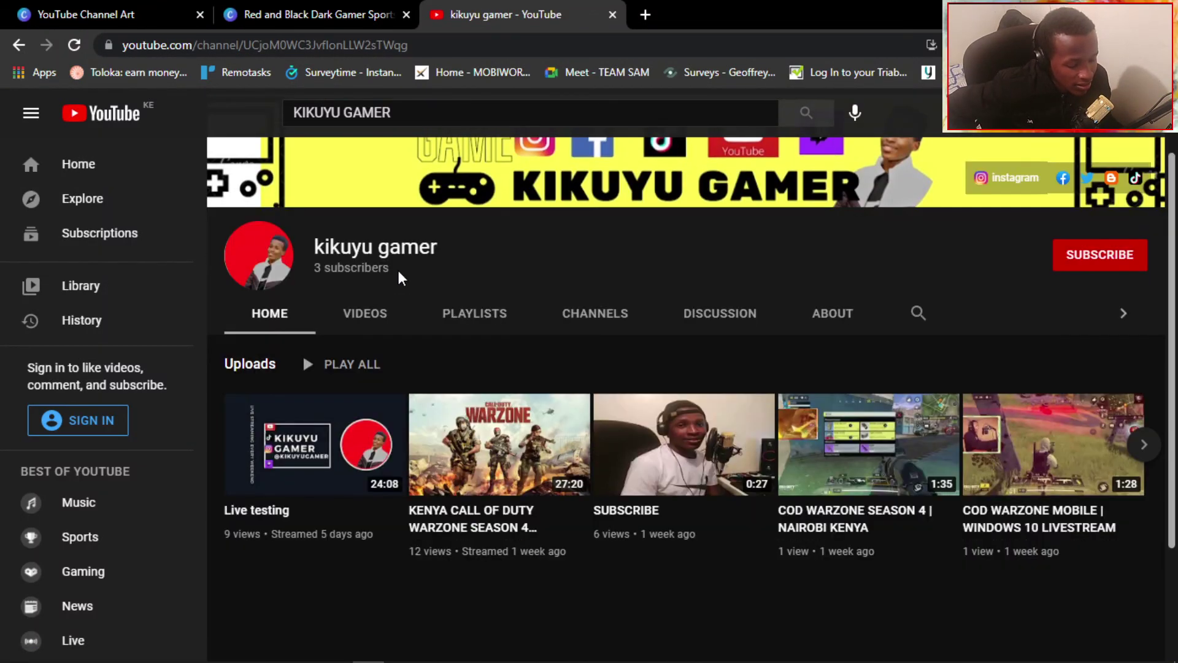
pyautogui.click(364, 313)
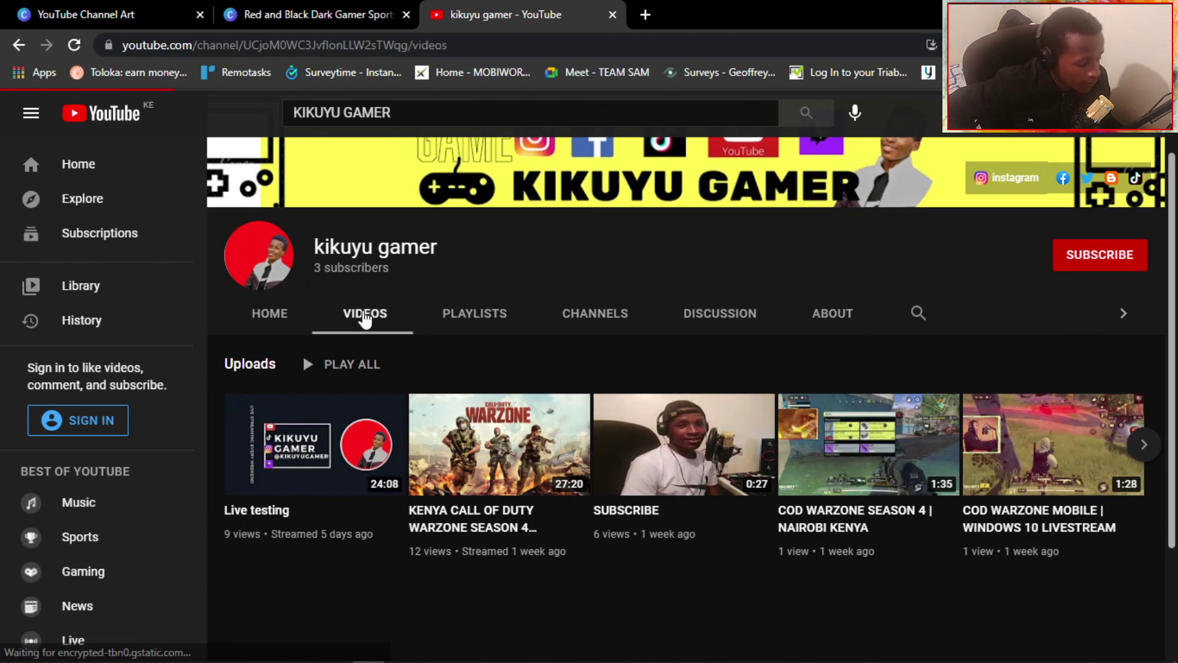